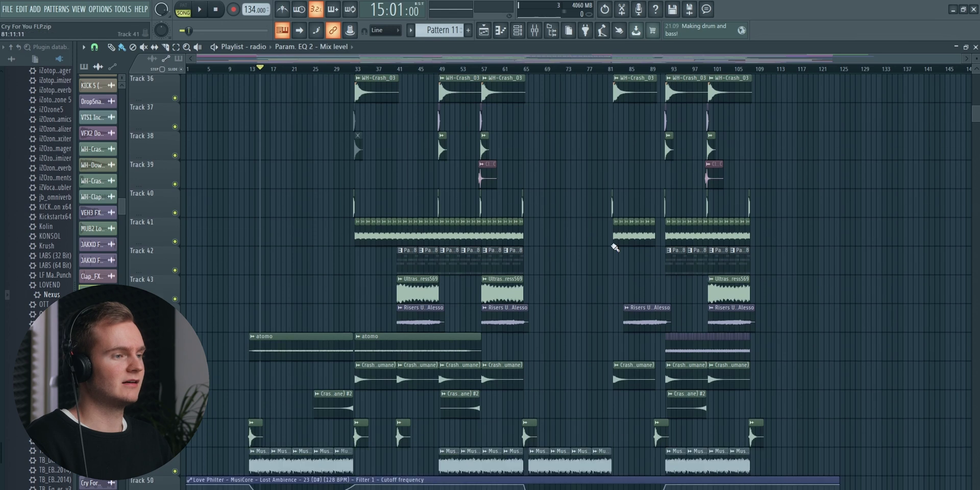
# Look over the arrangement of effects, vocal, drum and ambience clips from Track 36 down to the WH-Riser_02 clips.
pyautogui.scroll(-2, 460, 262)
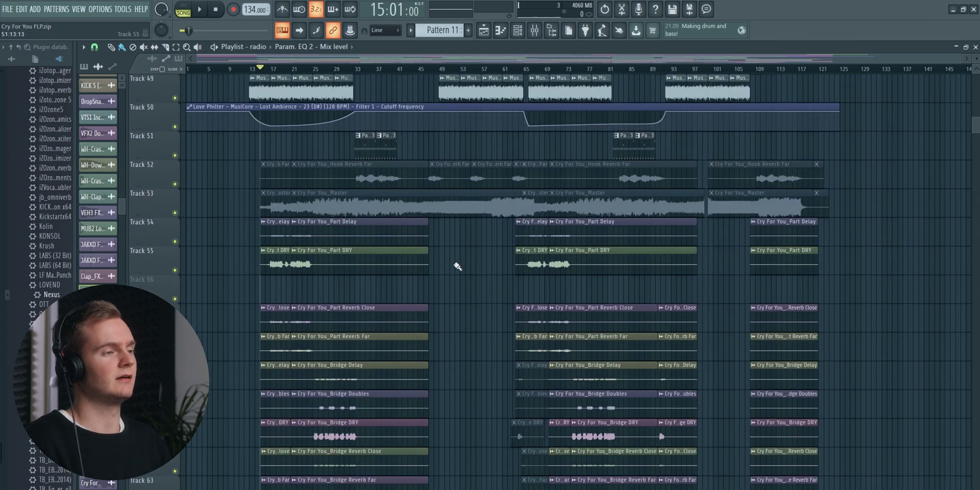
pyautogui.scroll(-8, 386, 210)
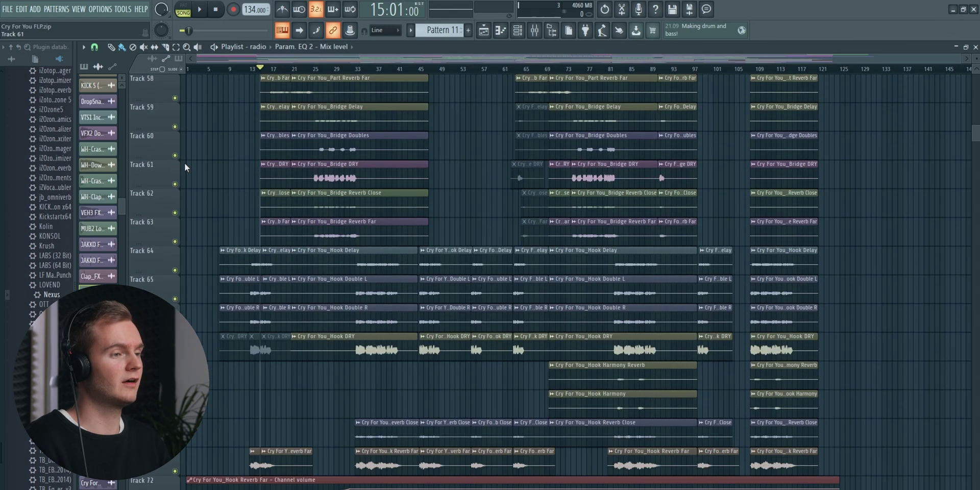
pyautogui.scroll(-6, 190, 166)
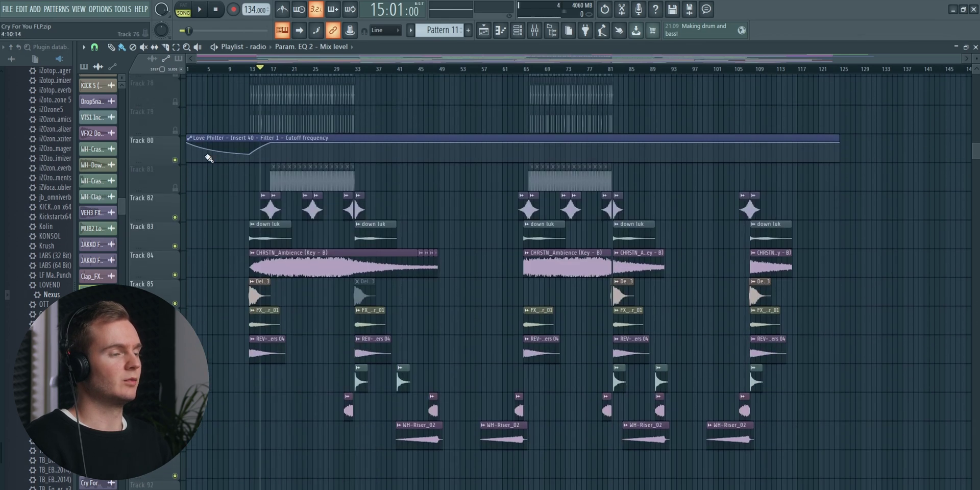
pyautogui.scroll(-2, 644, 299)
pyautogui.scroll(3, 621, 258)
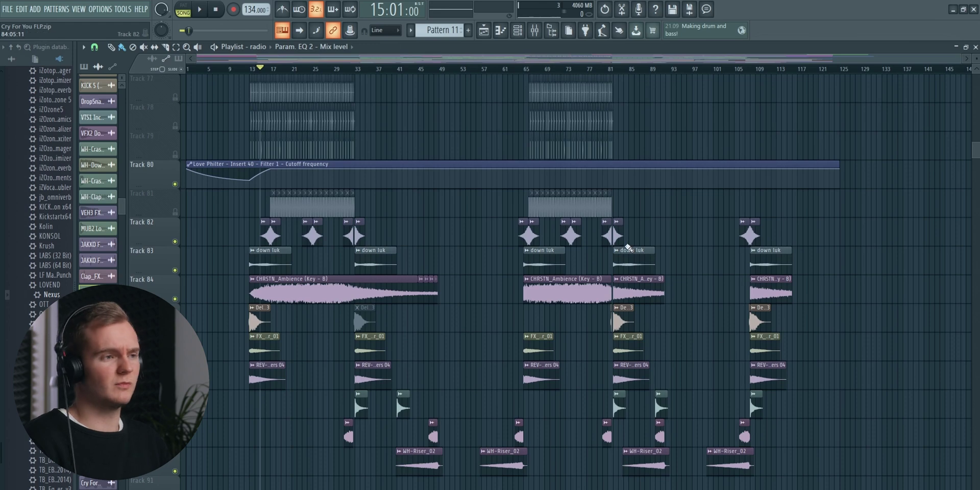
pyautogui.scroll(3, 630, 242)
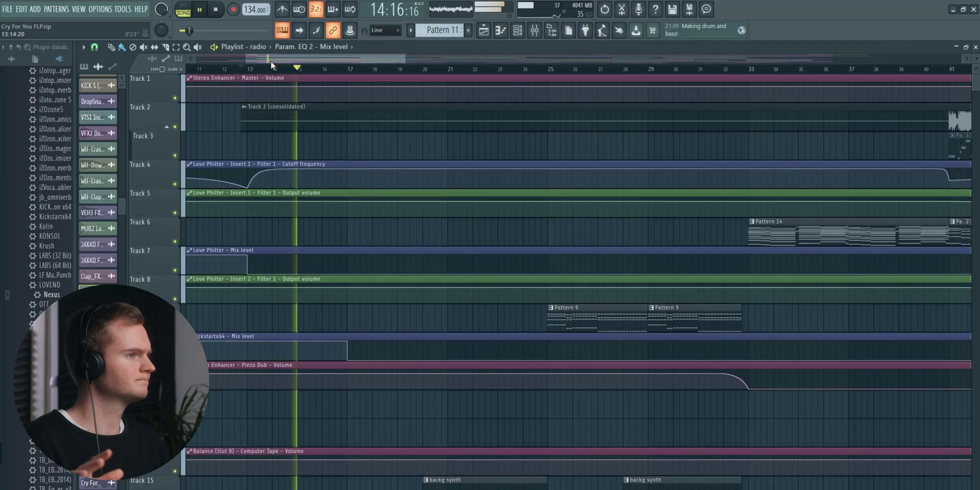
# Stop playback and inspect the audio clip settings of the DeliFB Orchestral Impact samples.
pyautogui.click(201, 11)
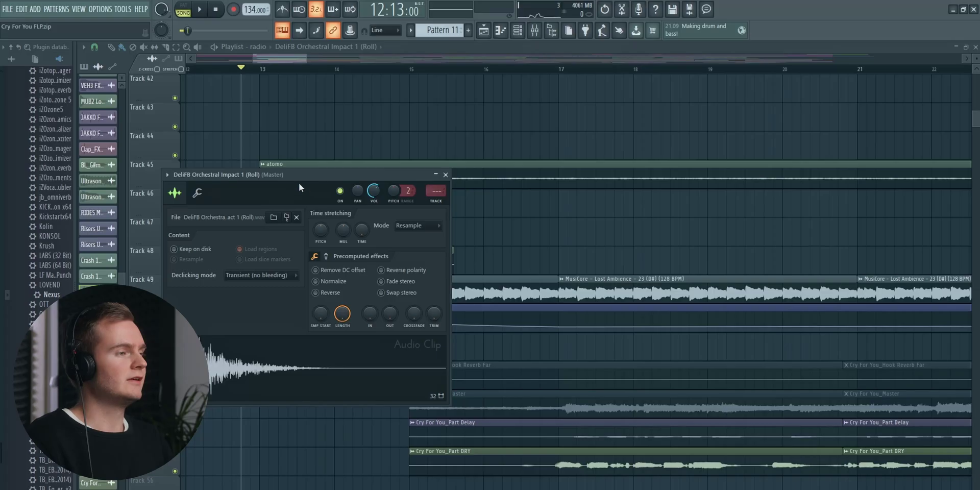
pyautogui.moveTo(299, 185); pyautogui.dragTo(383, 178)
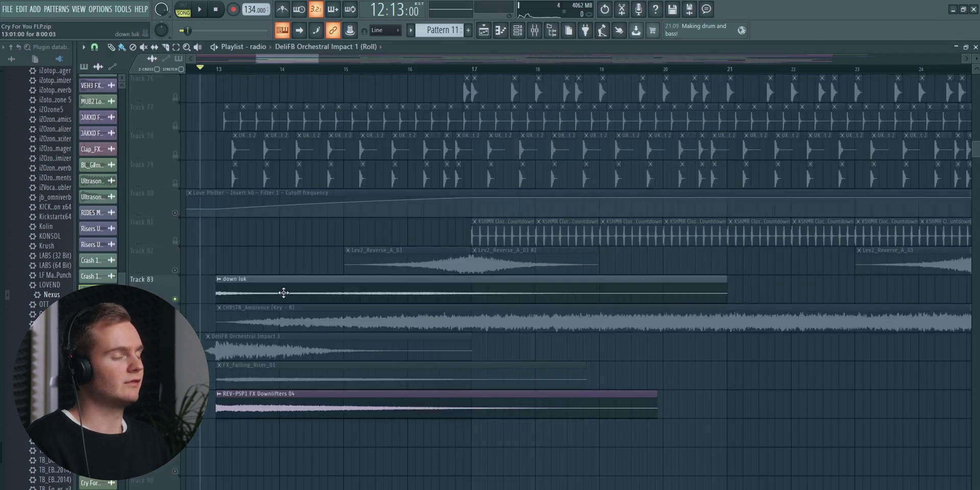
pyautogui.press('space')
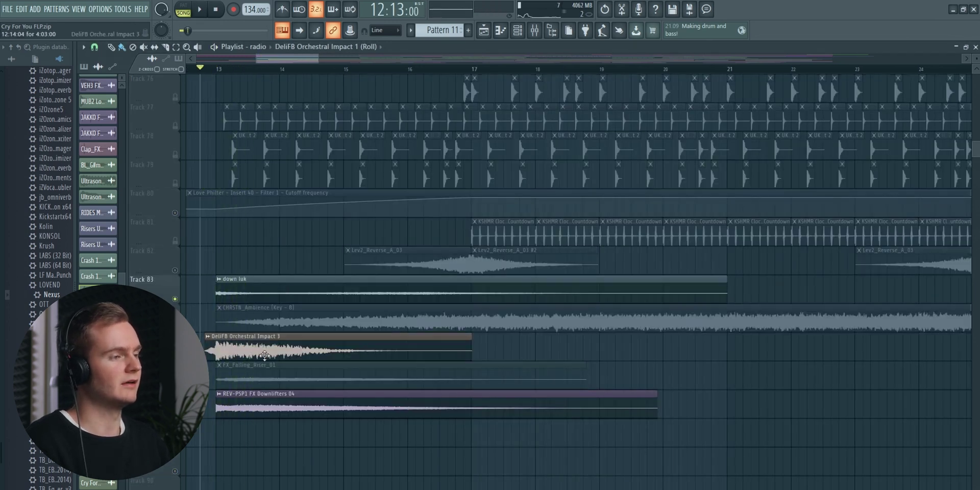
pyautogui.doubleClick(288, 353)
pyautogui.click(451, 338)
# Play the intro effects while unmuting the FX_Falling_Riser_01 and CHRSTN_Ambience tracks.
pyautogui.press('space')
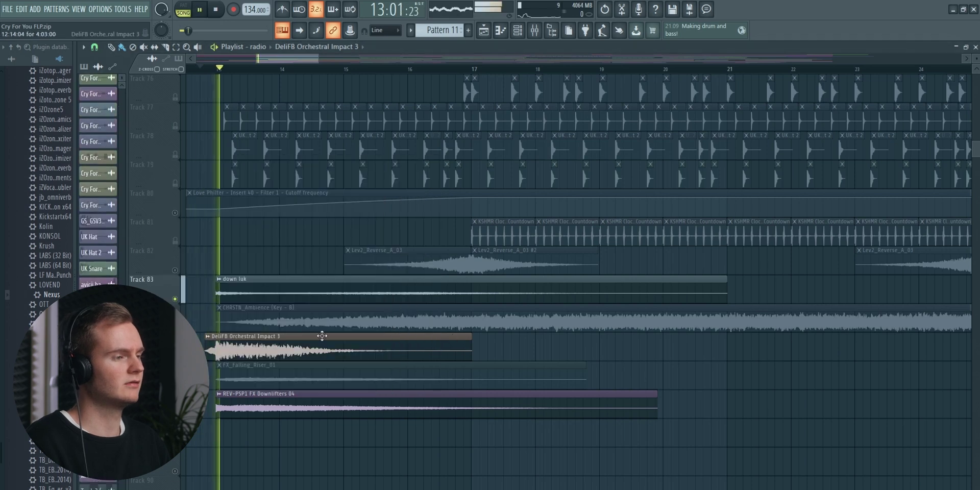
pyautogui.click(175, 385)
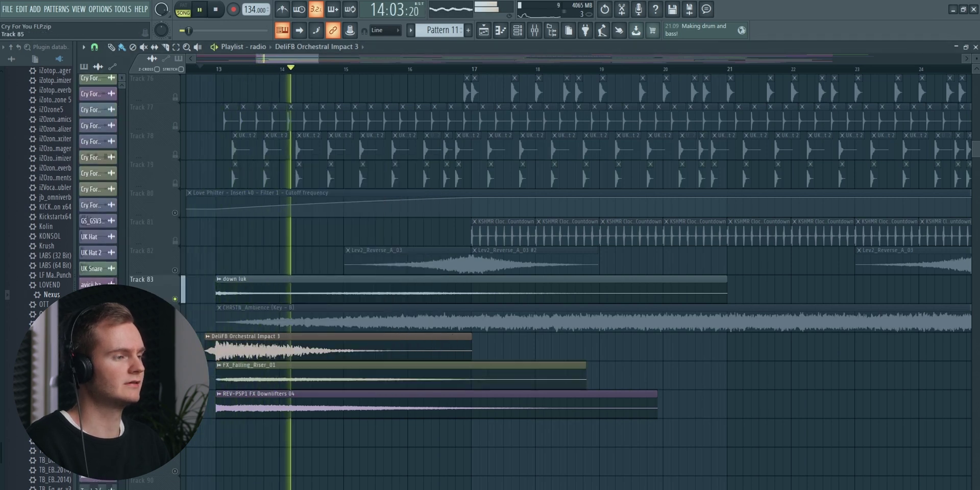
pyautogui.click(174, 328)
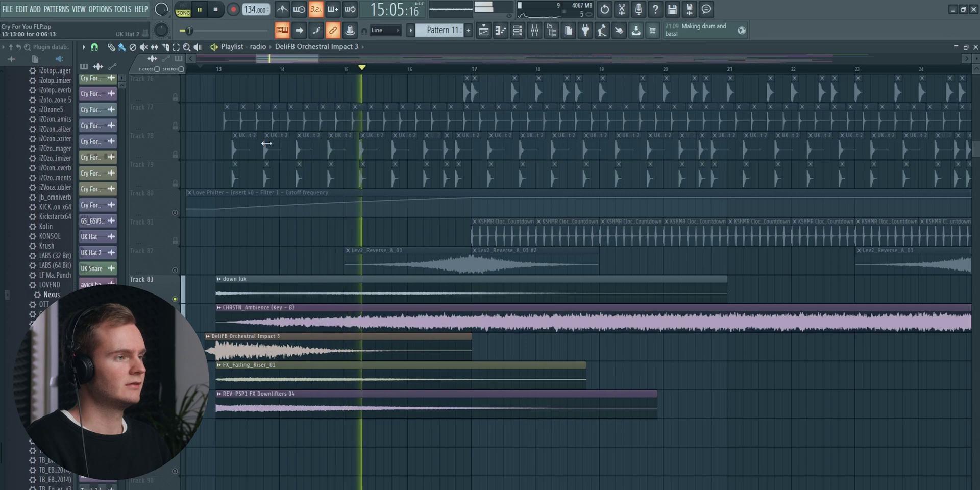
pyautogui.scroll(-4, 347, 71)
pyautogui.press('space')
# Solo the CHRSTN_Ambience track and listen to it on its own.
pyautogui.rightClick(175, 356)
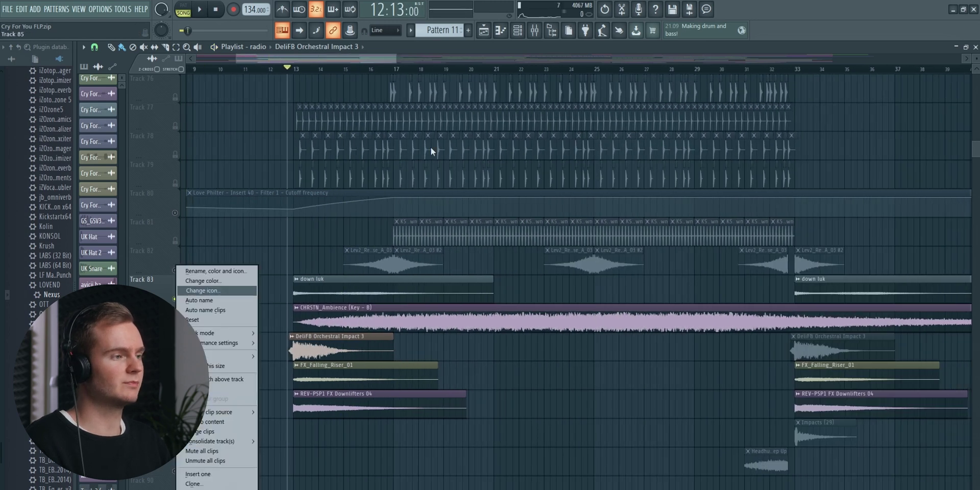
pyautogui.click(174, 350)
pyautogui.rightClick(175, 328)
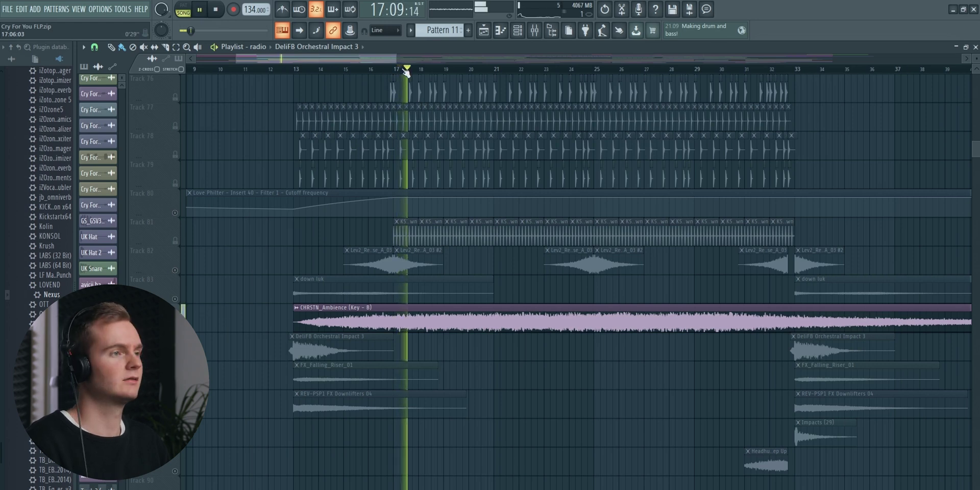
pyautogui.scroll(-4, 404, 70)
pyautogui.hscroll(3, 402, 64)
pyautogui.hscroll(-1, 401, 62)
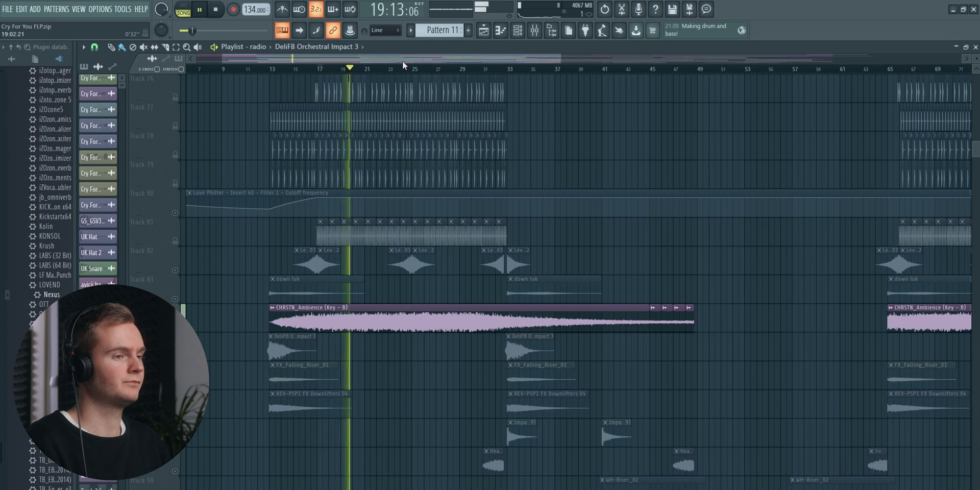
pyautogui.press('space')
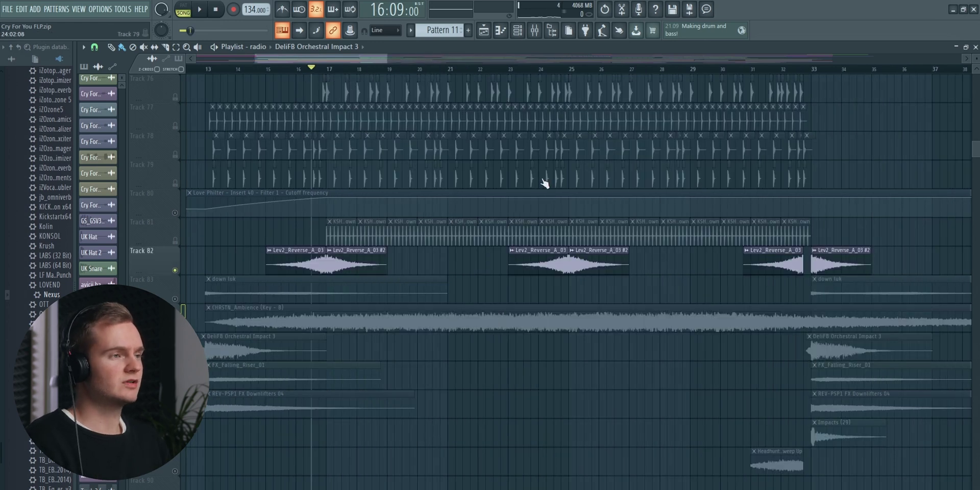
# Play the break with its effect layers enabled and examine the synth, pad and automation tracks near the start of the playlist.
pyautogui.scroll(-3, 482, 72)
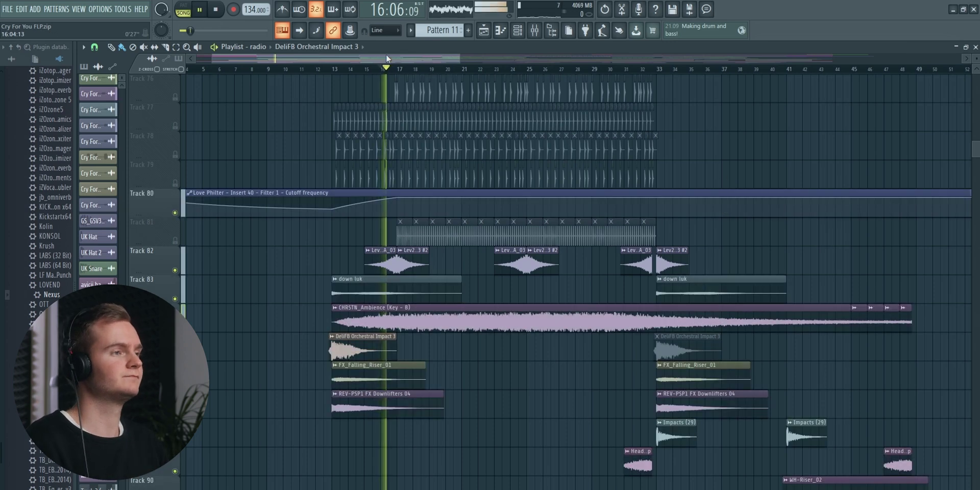
pyautogui.moveTo(387, 59); pyautogui.dragTo(403, 67)
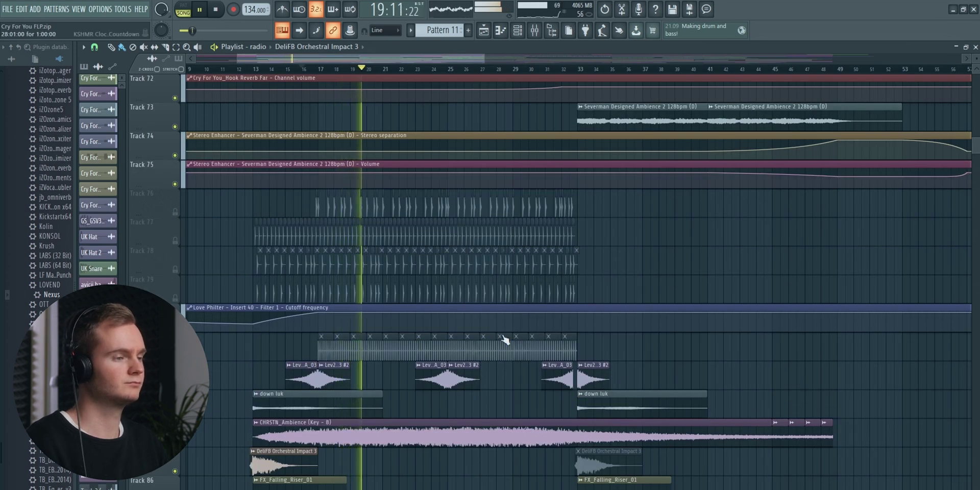
pyautogui.moveTo(976, 149); pyautogui.dragTo(976, 81)
pyautogui.scroll(-5, 657, 268)
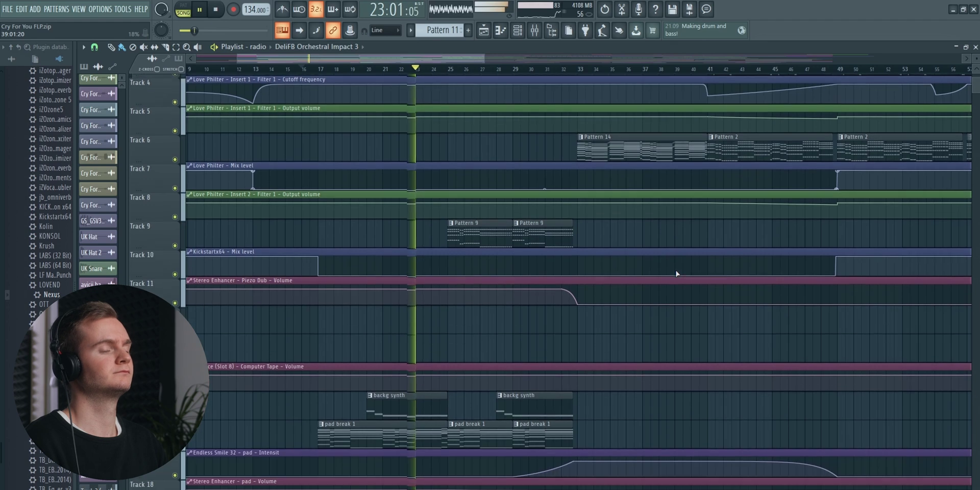
pyautogui.scroll(-2, 607, 282)
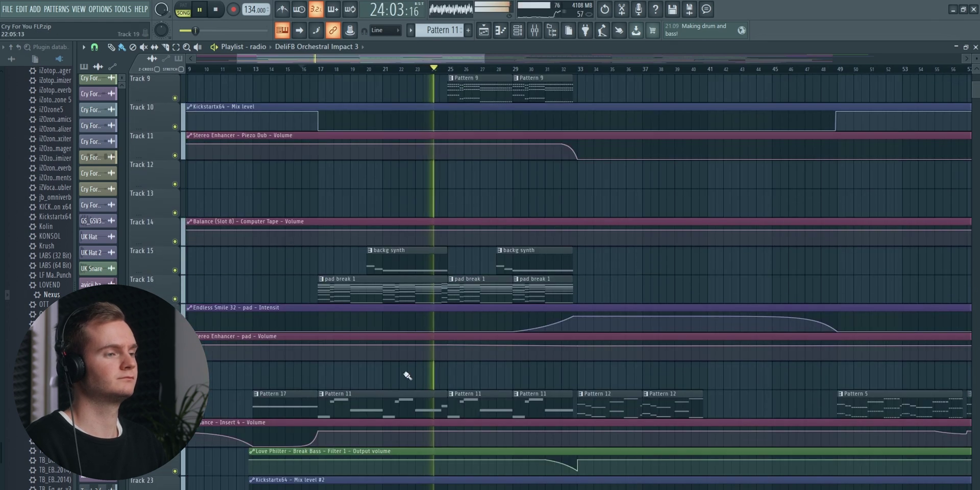
pyautogui.press('space')
# Solo the pad break 1 track together with the Endless Smile 32 and Stereo Enhancer pad automation tracks.
pyautogui.scroll(-2, 214, 266)
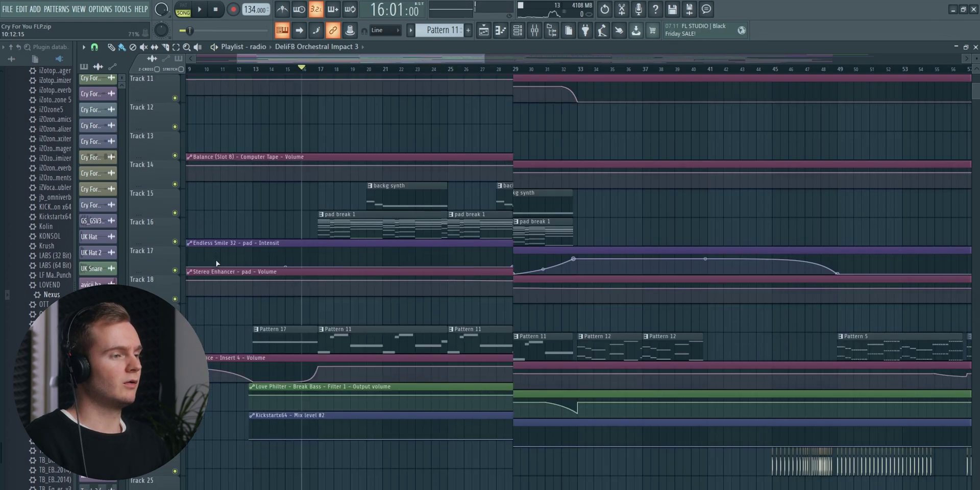
pyautogui.rightClick(175, 243)
pyautogui.click(176, 271)
pyautogui.click(176, 299)
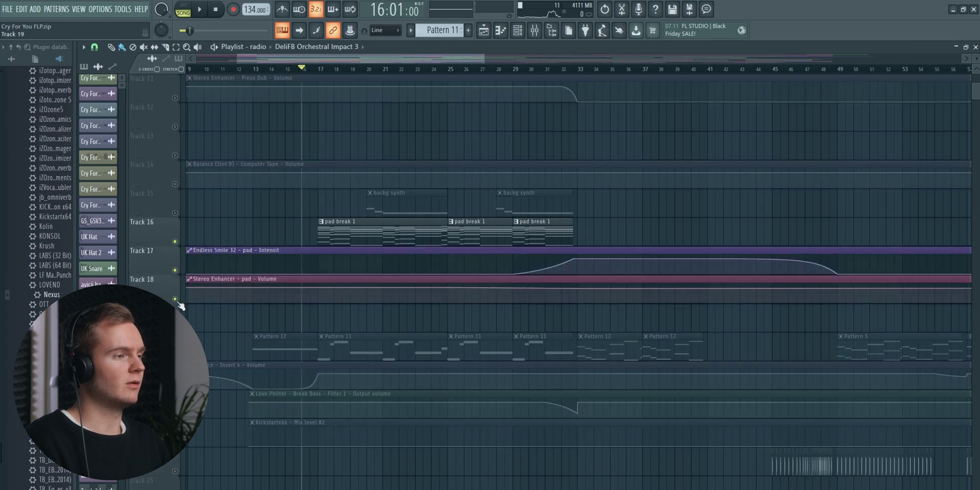
# Open the pad break 1 pattern in the piano roll and enlarge the note area to view its chords.
pyautogui.doubleClick(398, 234)
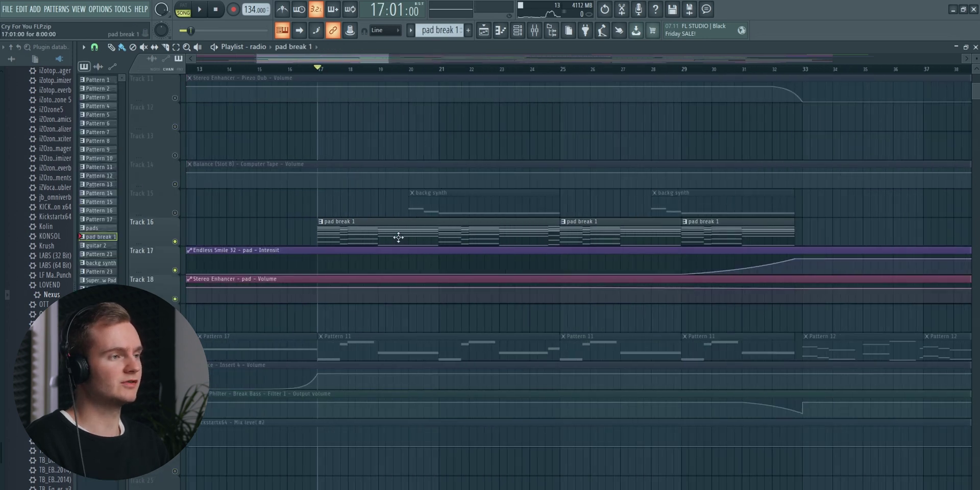
pyautogui.scroll(-1, 371, 72)
pyautogui.scroll(-3, 428, 166)
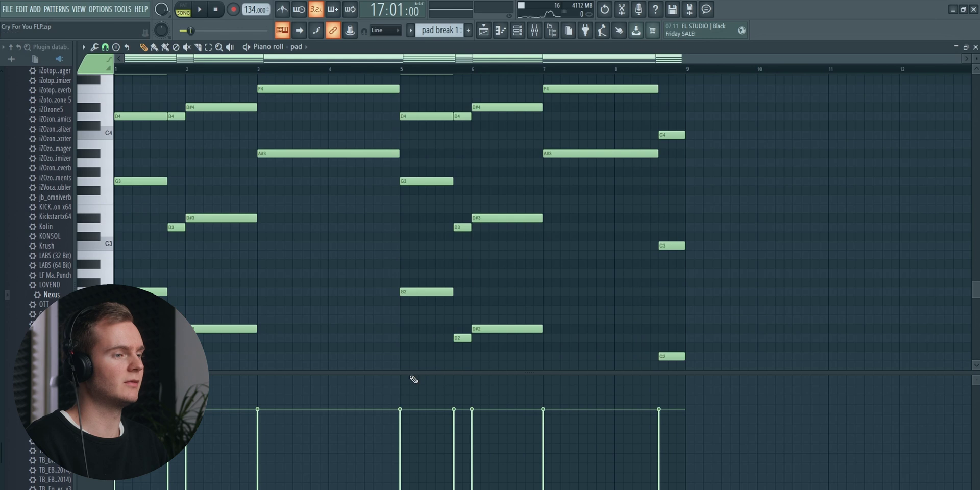
pyautogui.moveTo(410, 372); pyautogui.dragTo(410, 485)
pyautogui.scroll(4, 437, 324)
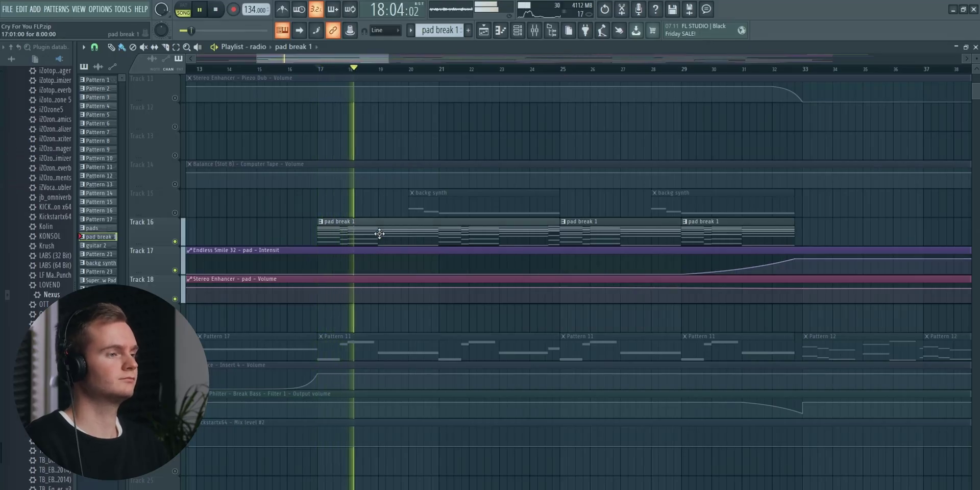
# Review the pad channel's FLEX instrument from the channel rack and listen to the pad on its own.
pyautogui.click(567, 31)
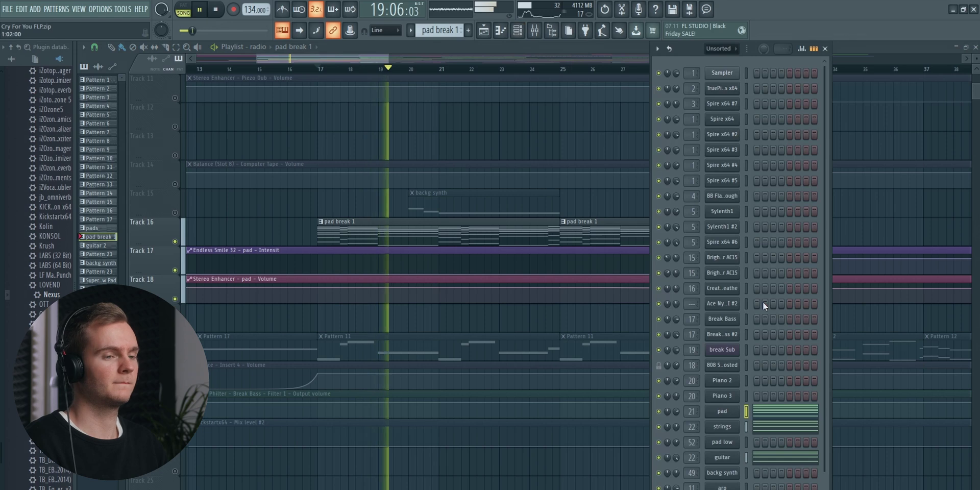
pyautogui.scroll(-1, 801, 373)
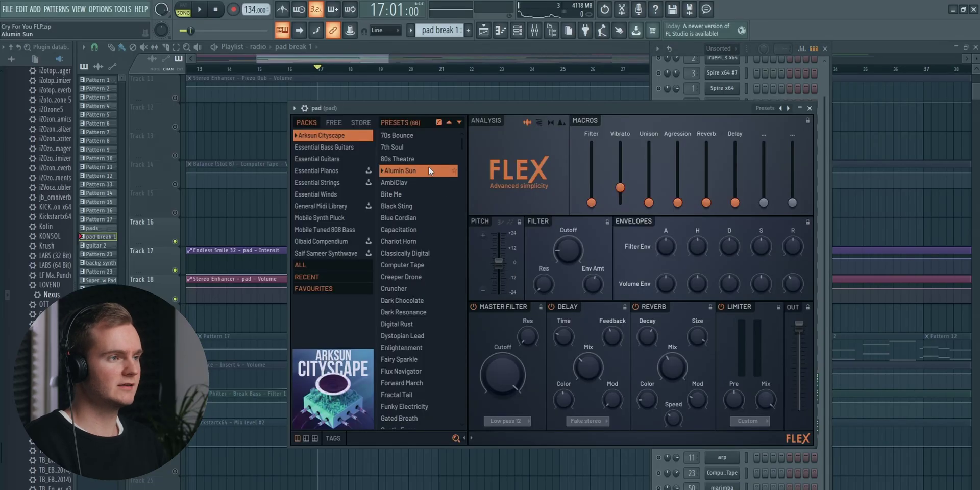
pyautogui.click(811, 109)
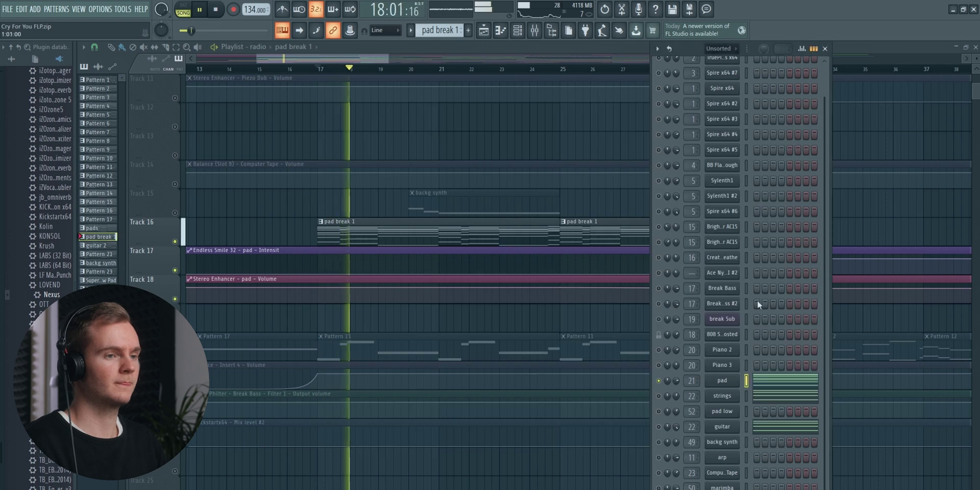
pyautogui.press('space')
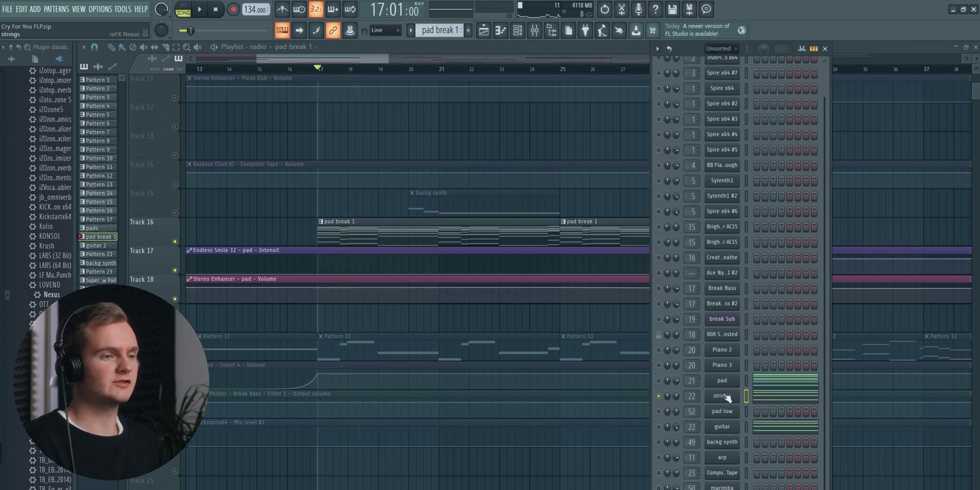
# Inspect the Nexus presets of the strings and guitar channels and listen to the guitar on its own.
pyautogui.click(734, 397)
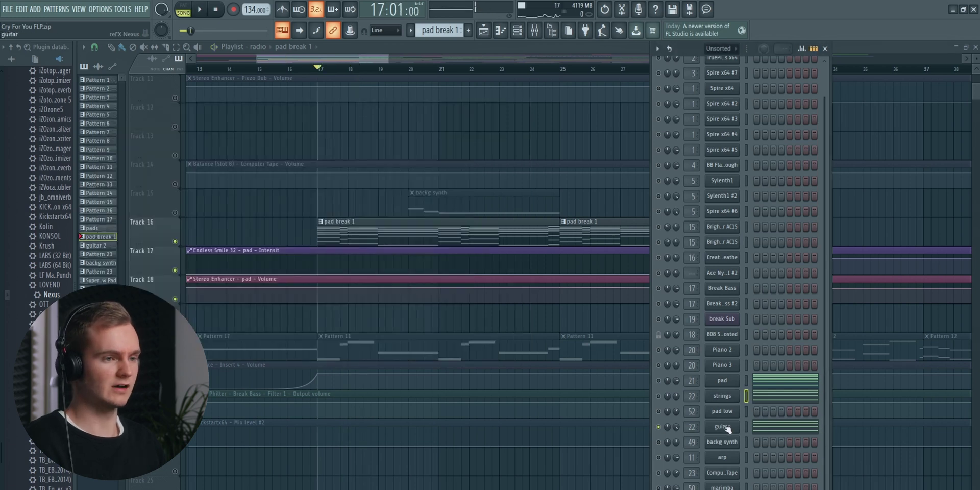
pyautogui.click(727, 429)
pyautogui.press('space')
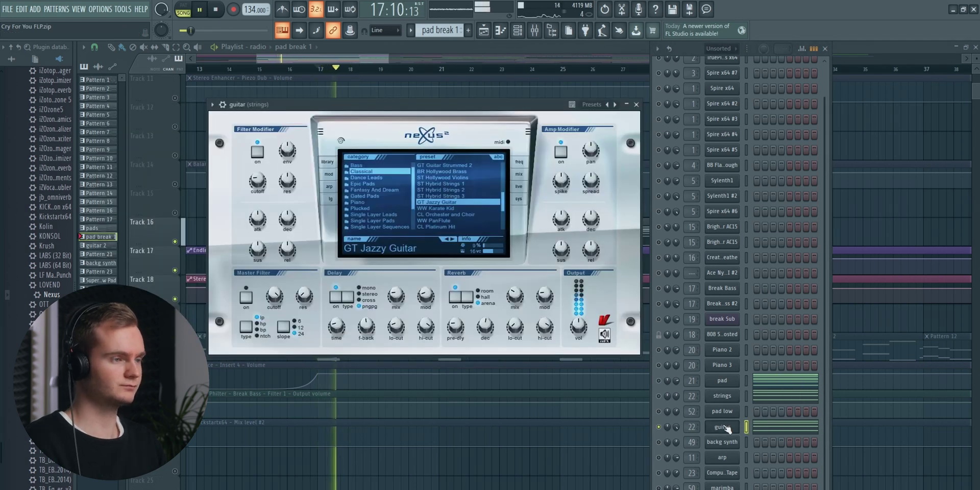
pyautogui.click(727, 429)
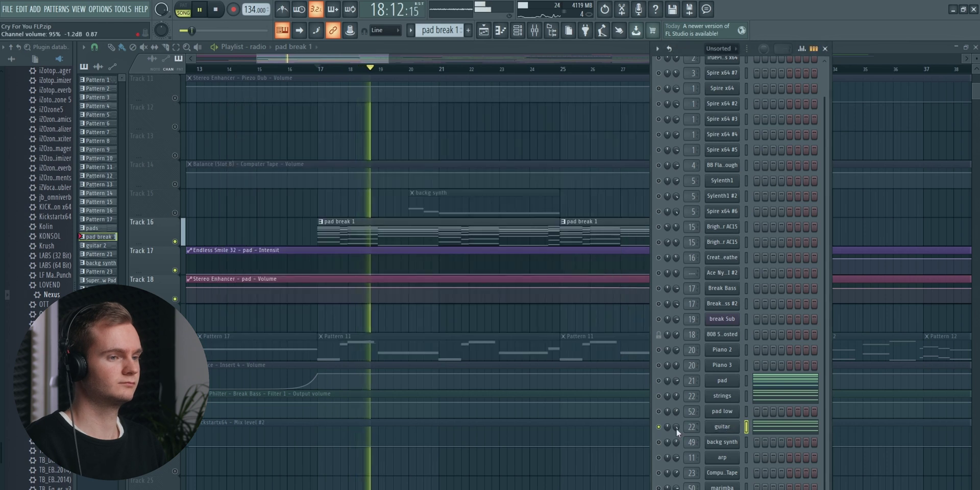
pyautogui.press('space')
# Solo the backg synth track, play it from bar 19 and inspect its instrument from the channel rack.
pyautogui.click(384, 69)
pyautogui.scroll(2, 384, 70)
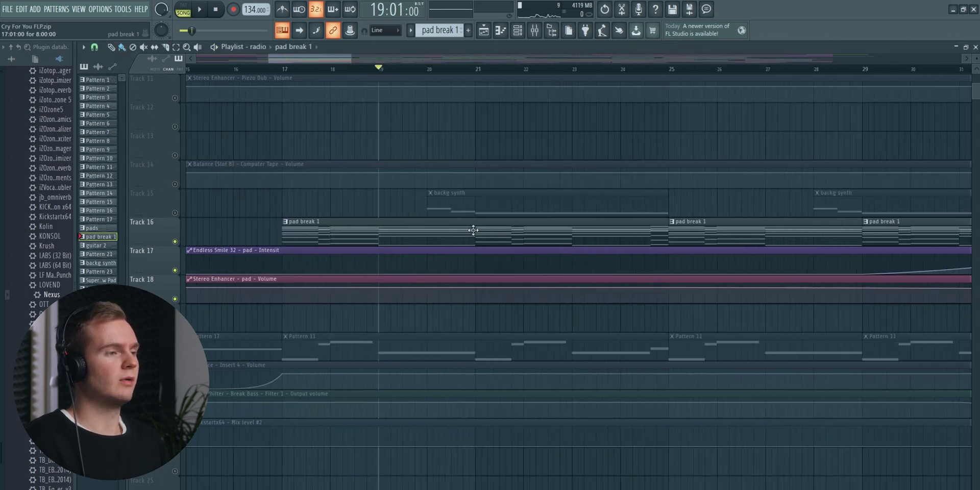
pyautogui.click(174, 212)
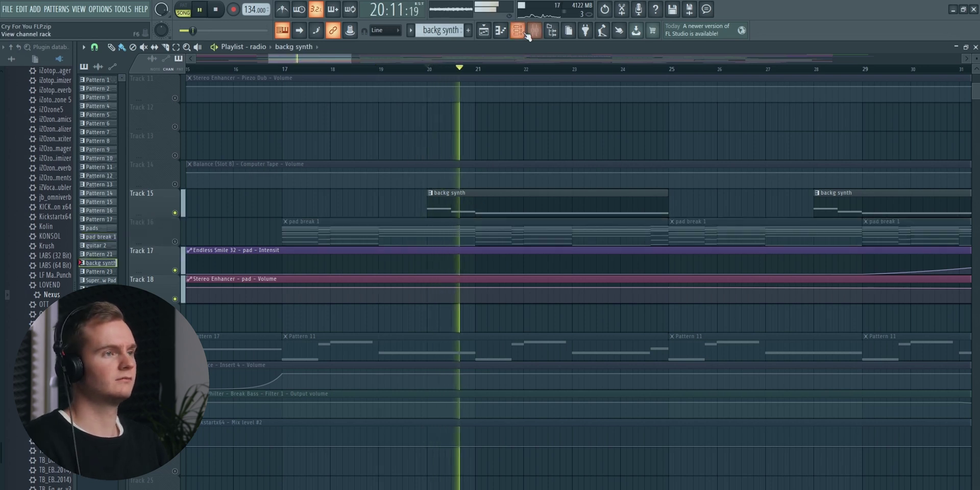
pyautogui.press('F6')
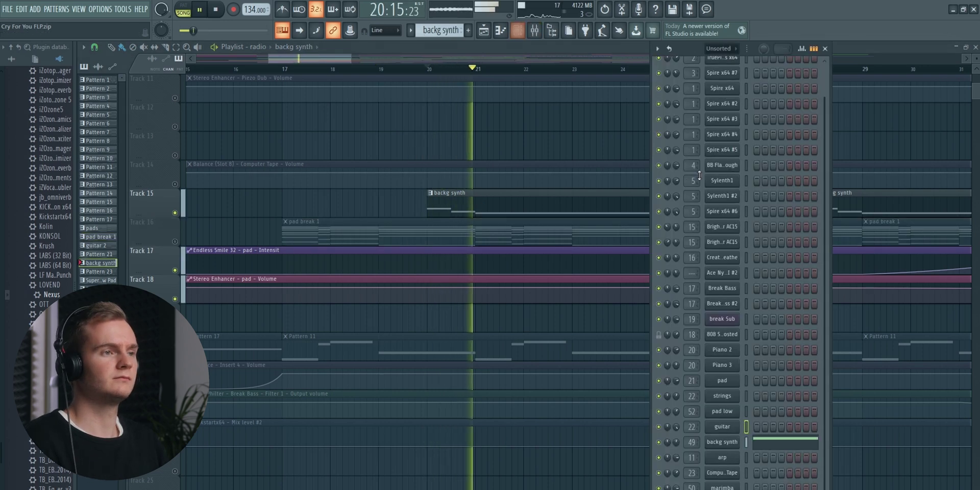
pyautogui.click(735, 442)
pyautogui.press('space')
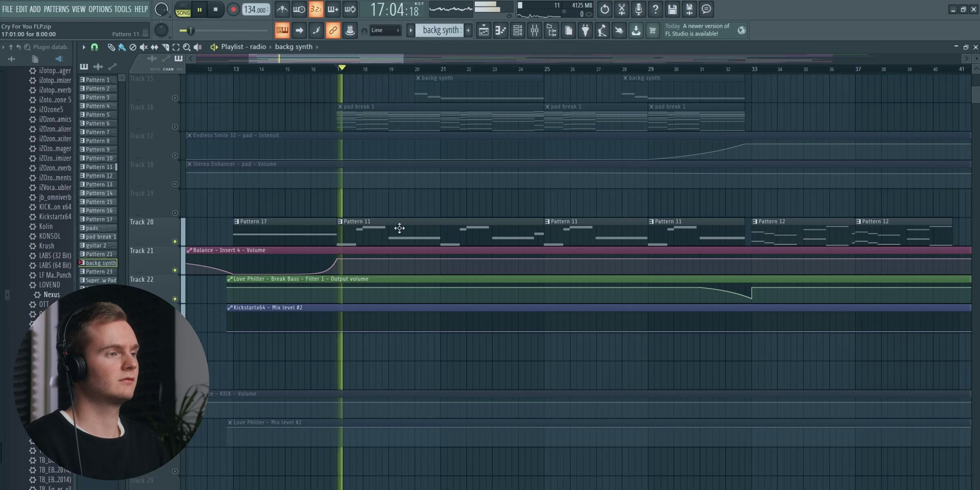
# Play Pattern 11 from bar 17, inspect the Break Bass channel's Nexus preset from the channel rack and listen to it alone.
pyautogui.doubleClick(399, 228)
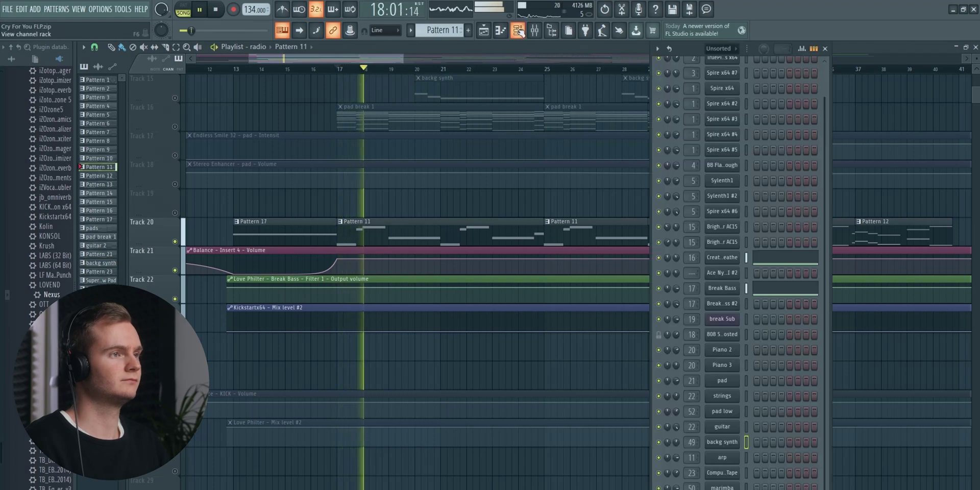
pyautogui.scroll(-1, 788, 294)
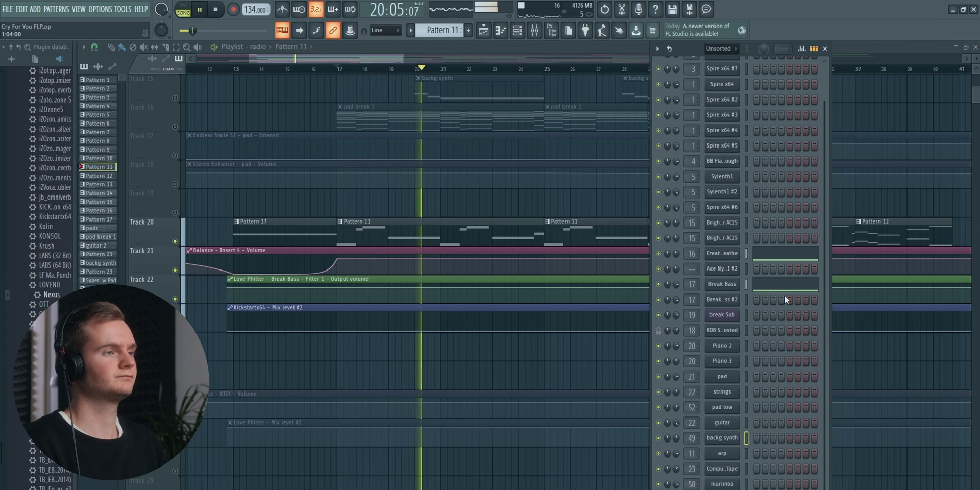
pyautogui.press('space')
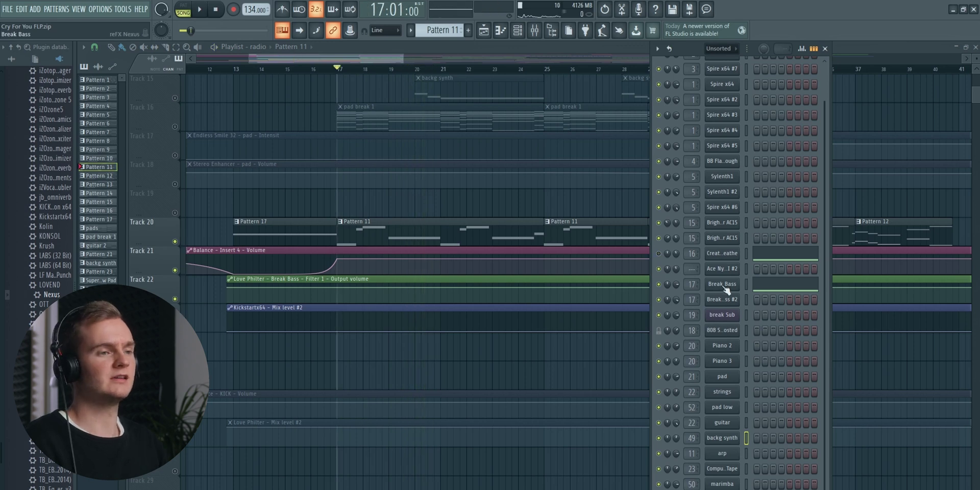
pyautogui.click(724, 287)
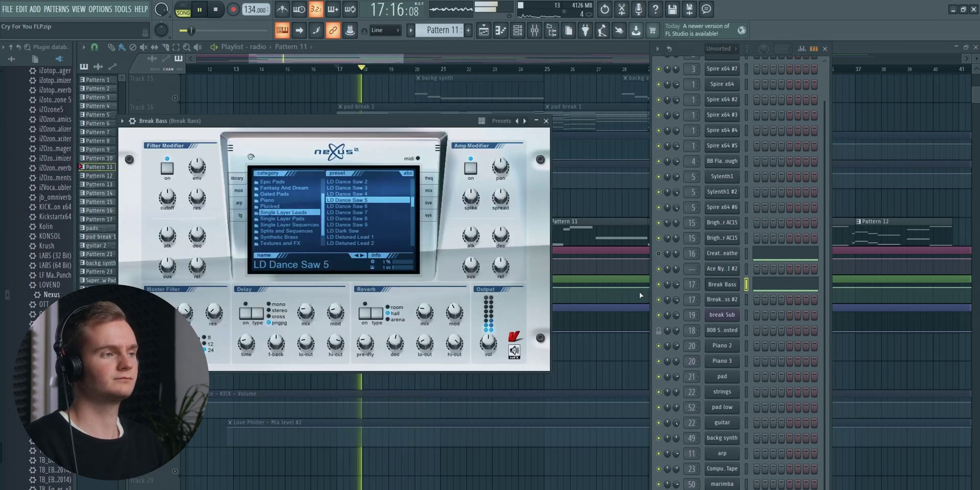
pyautogui.click(725, 284)
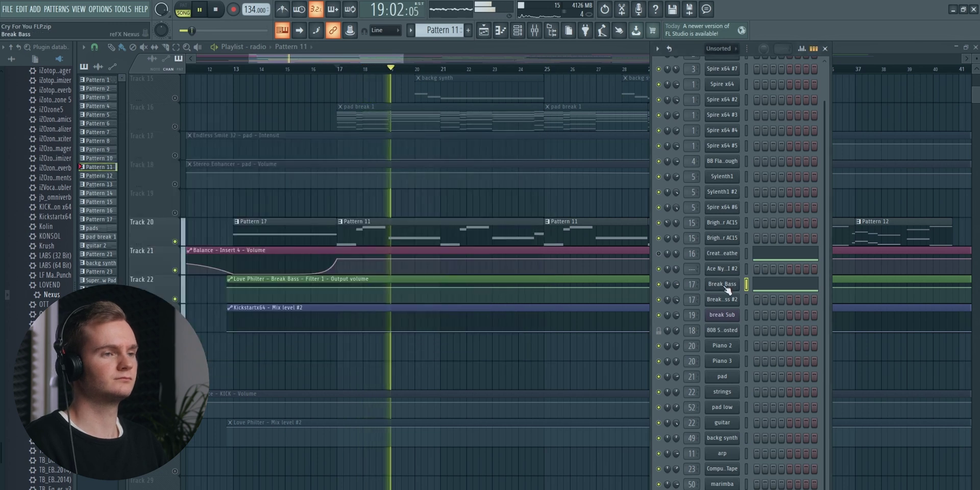
pyautogui.press('space')
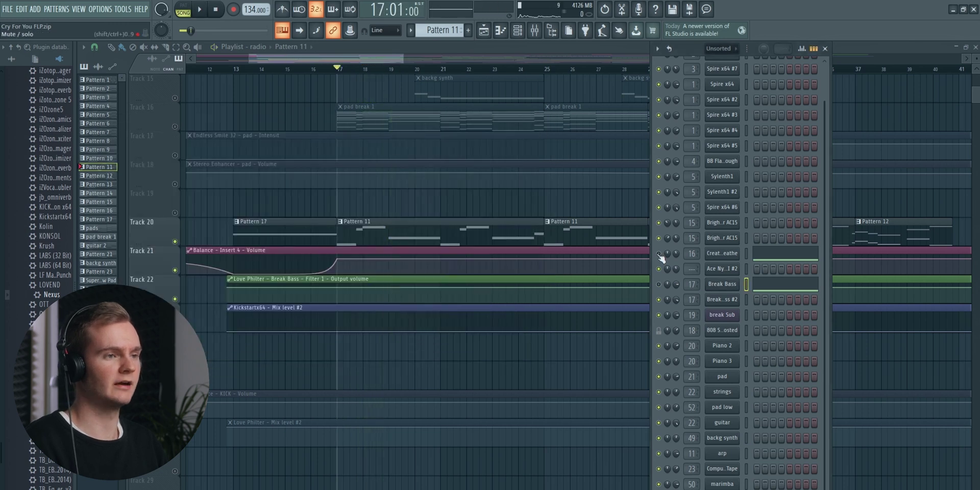
# Inspect the Creature Breathe channel's FLEX preset, then close it and play the pattern from bar 17 with that channel enabled.
pyautogui.click(718, 255)
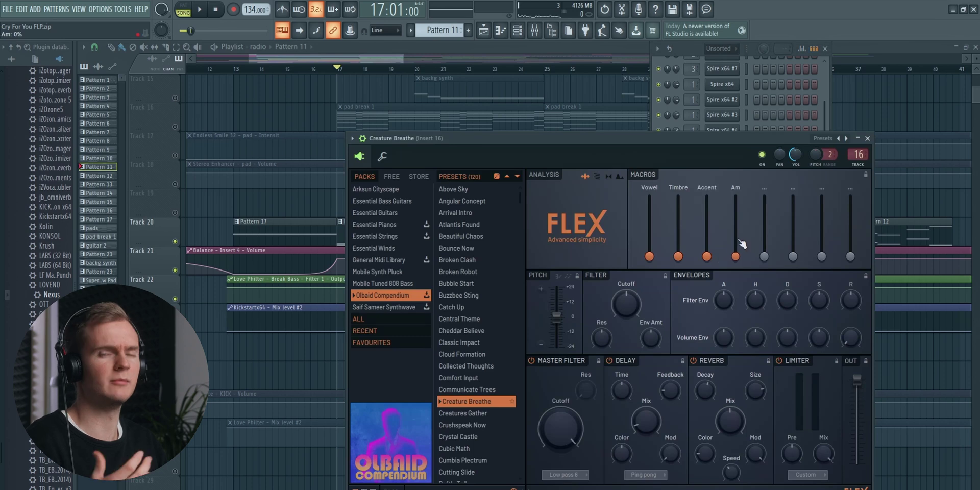
pyautogui.click(867, 138)
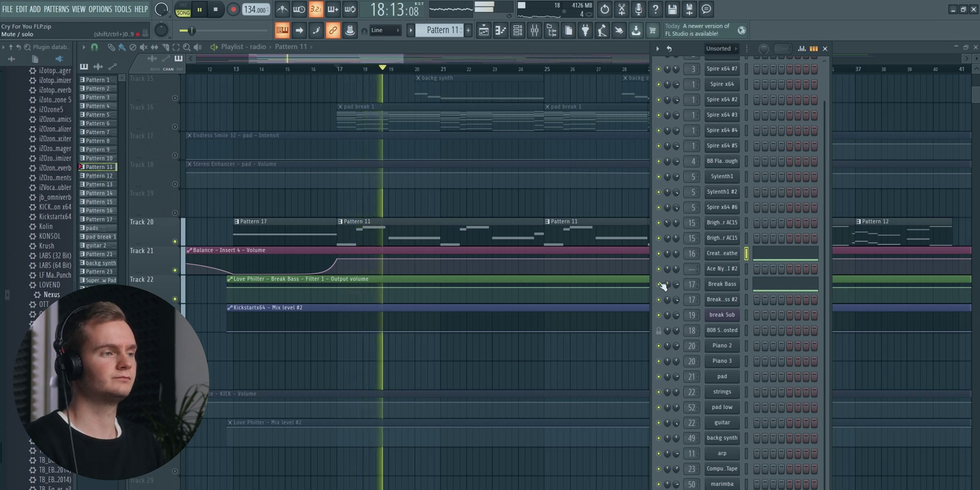
pyautogui.click(542, 42)
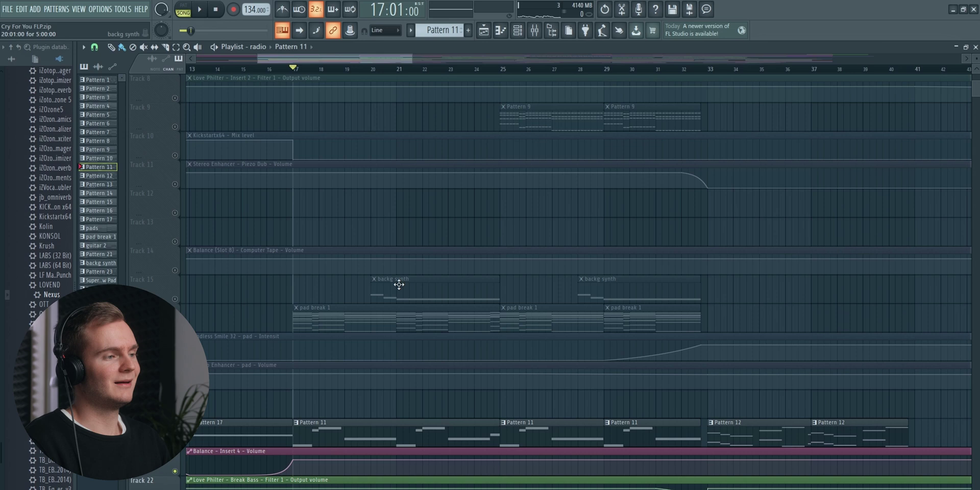
# Solo the MusiCore Lost Ambience loop on Track 49 and play it from bar 17.
pyautogui.scroll(3, 427, 313)
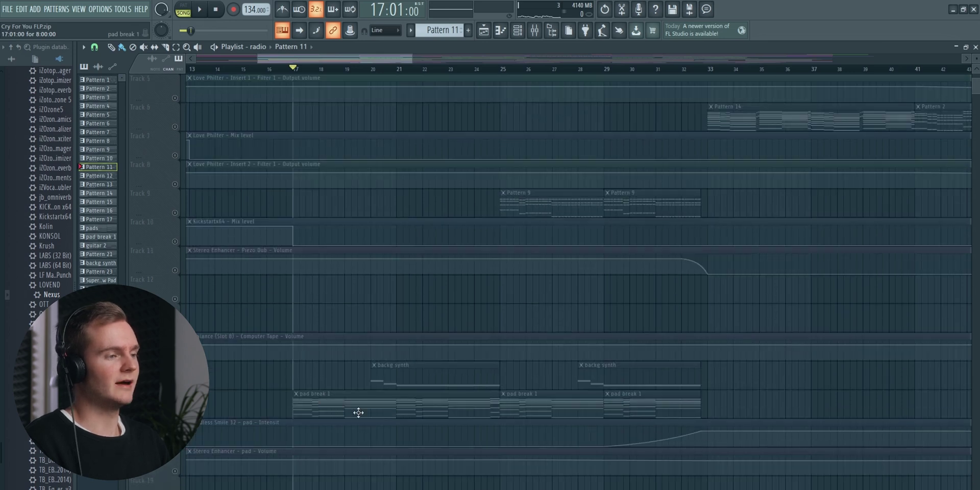
pyautogui.scroll(-15, 437, 375)
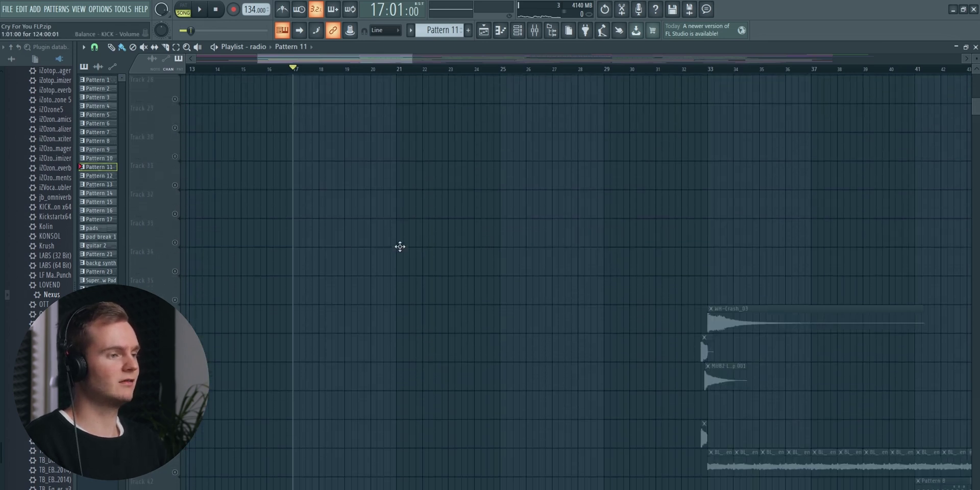
pyautogui.click(175, 299)
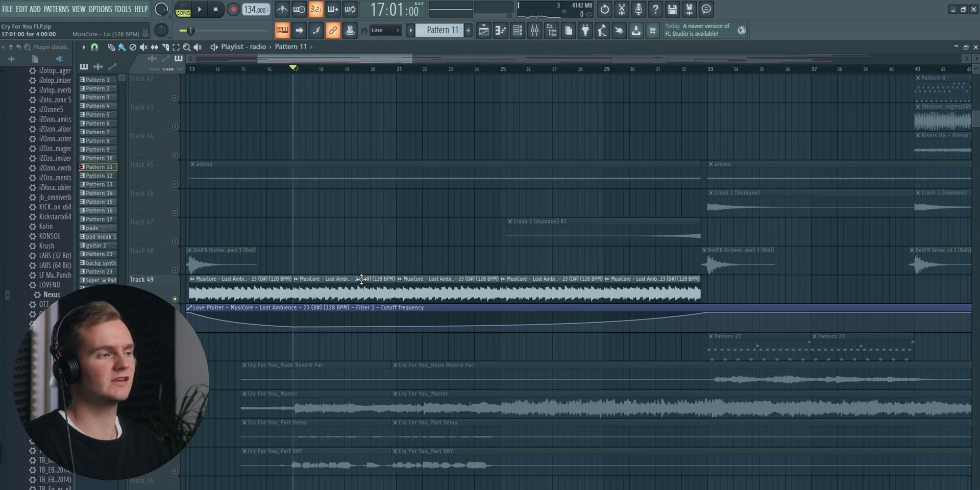
pyautogui.doubleClick(361, 279)
pyautogui.press('Escape')
pyautogui.press('space')
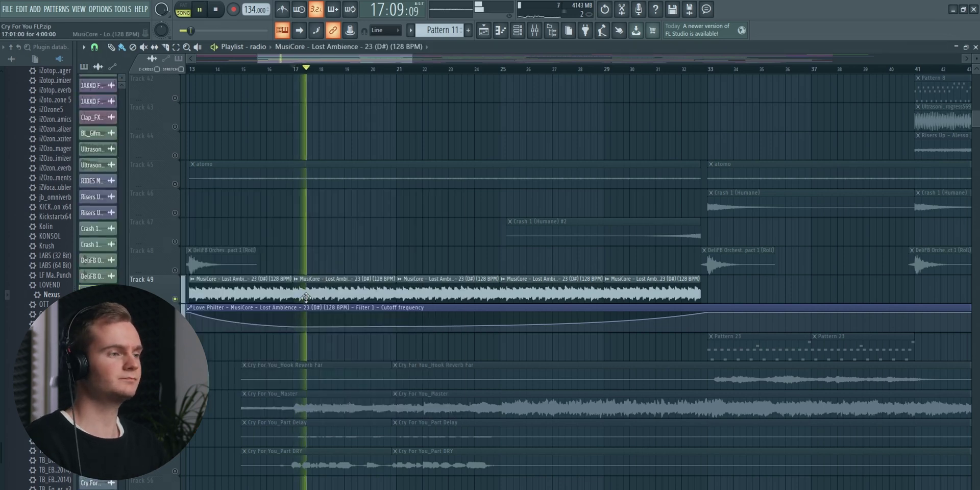
pyautogui.scroll(-2, 366, 279)
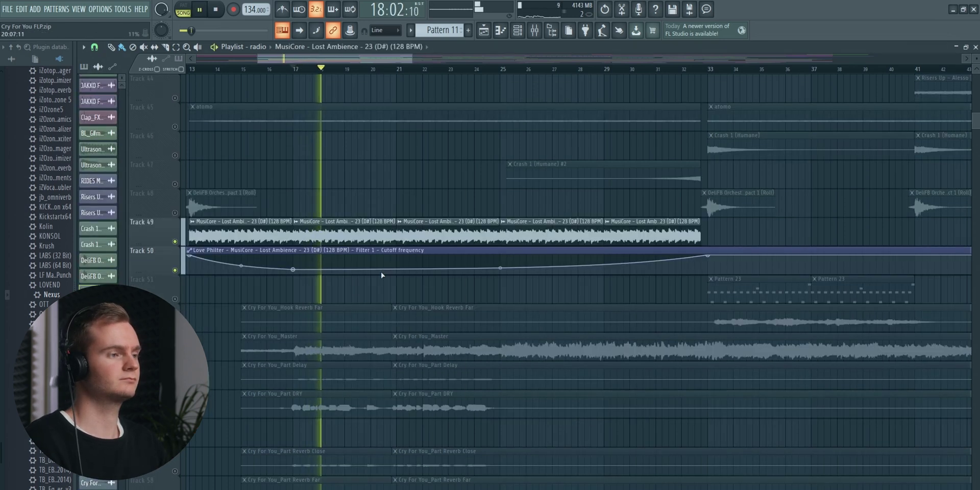
# Unmute the Pattern 11 bass on Track 20 and its automation on Tracks 21 to 23 during playback.
pyautogui.scroll(10, 380, 270)
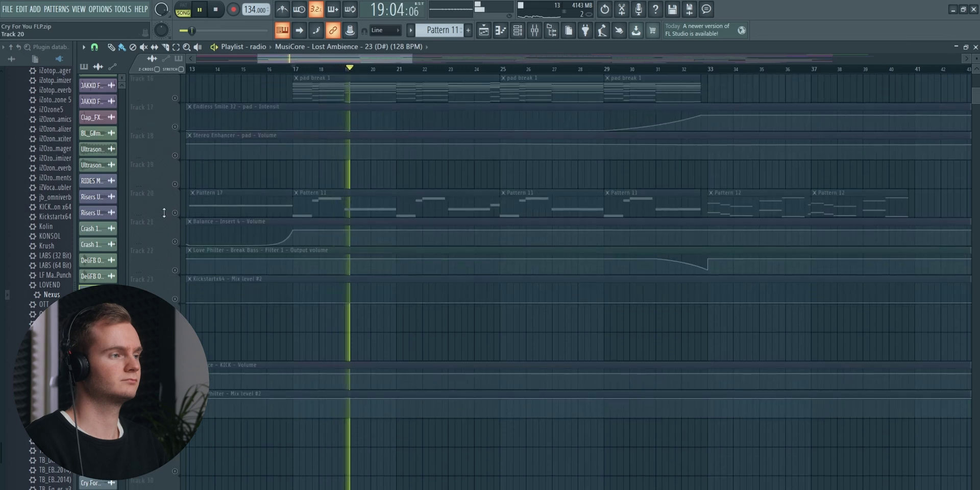
pyautogui.click(175, 212)
pyautogui.click(175, 241)
pyautogui.click(175, 270)
pyautogui.click(175, 299)
pyautogui.scroll(2, 304, 286)
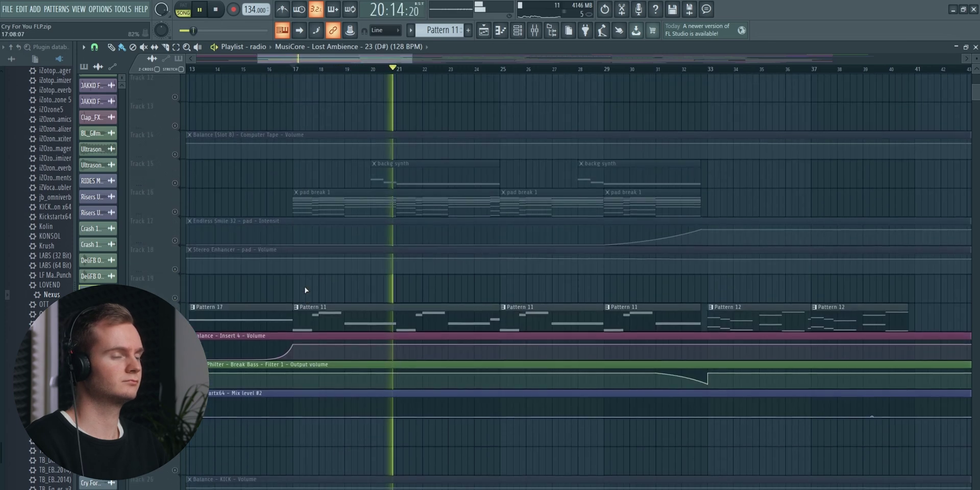
# Unmute pad break 1 and its automation on Tracks 16 to 18, and toggle the Lost Ambience loop to compare the mix.
pyautogui.click(175, 270)
pyautogui.click(175, 241)
pyautogui.click(174, 212)
pyautogui.scroll(-10, 384, 254)
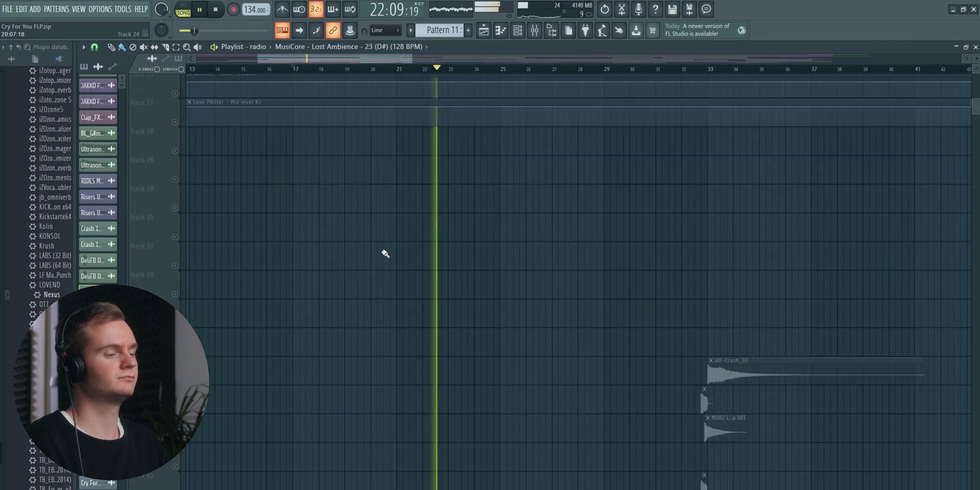
pyautogui.scroll(-2, 385, 253)
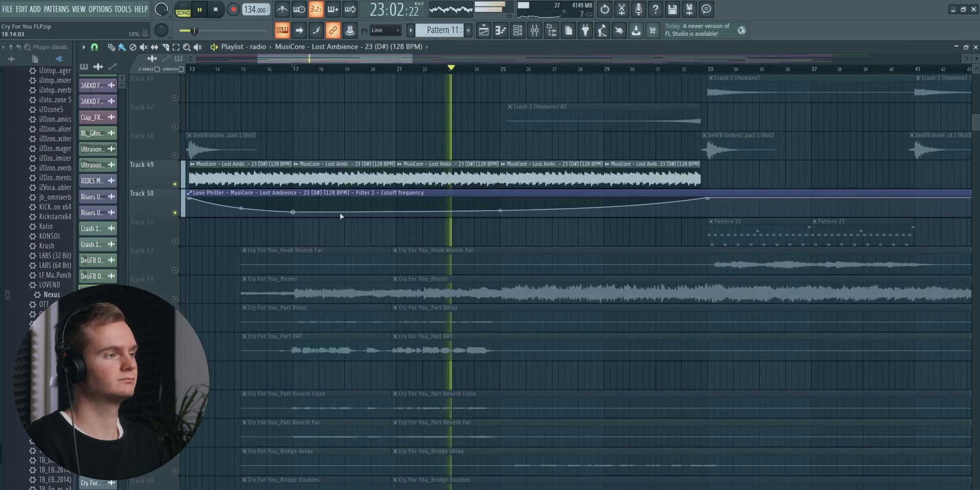
pyautogui.click(175, 184)
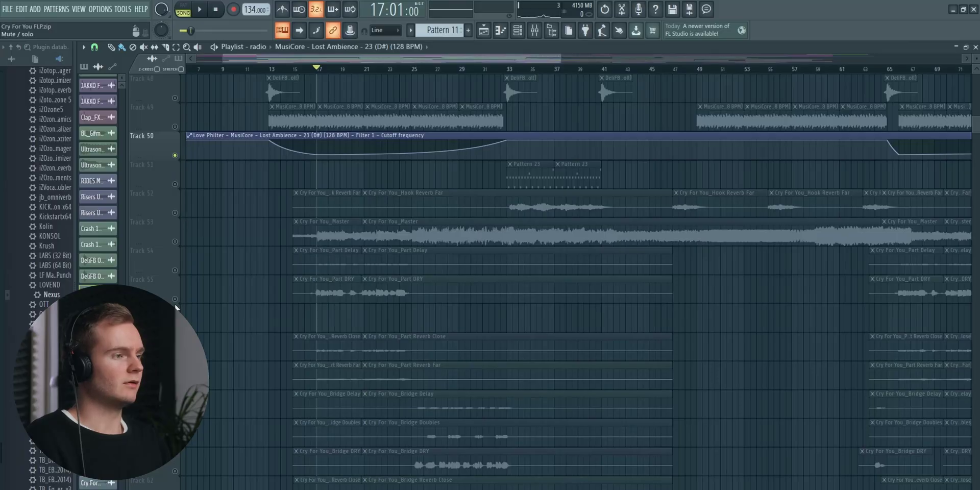
# Solo the Cry For You_Part DRY vocal on Track 55, play it from bar 17 and inspect its audio clip settings.
pyautogui.click(176, 299)
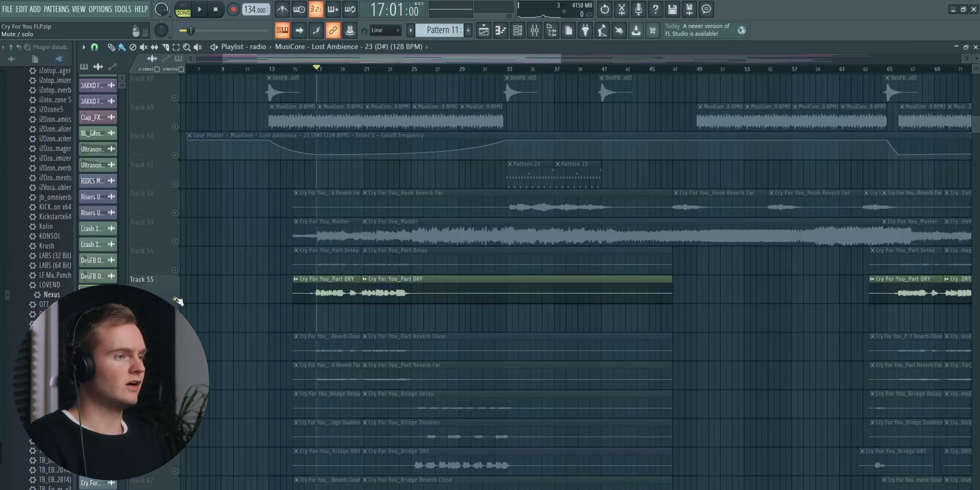
pyautogui.scroll(4, 319, 70)
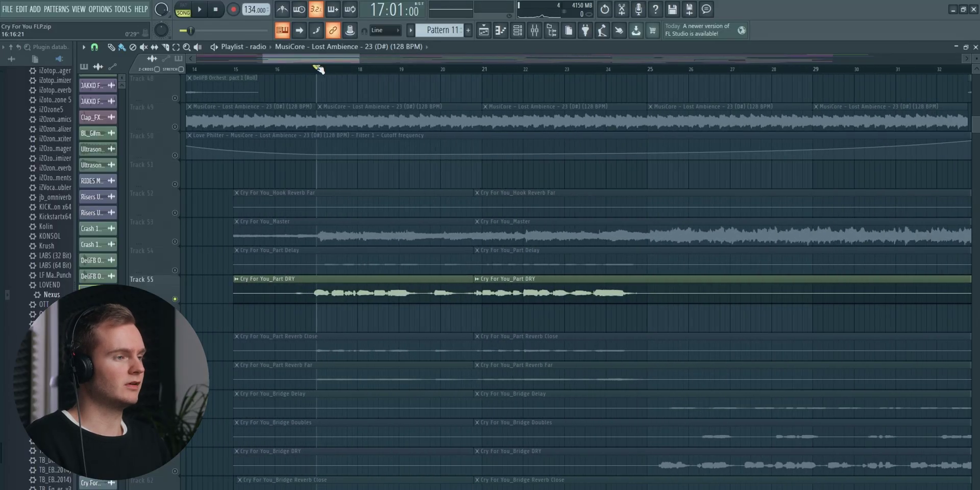
pyautogui.press('space')
pyautogui.scroll(-3, 314, 69)
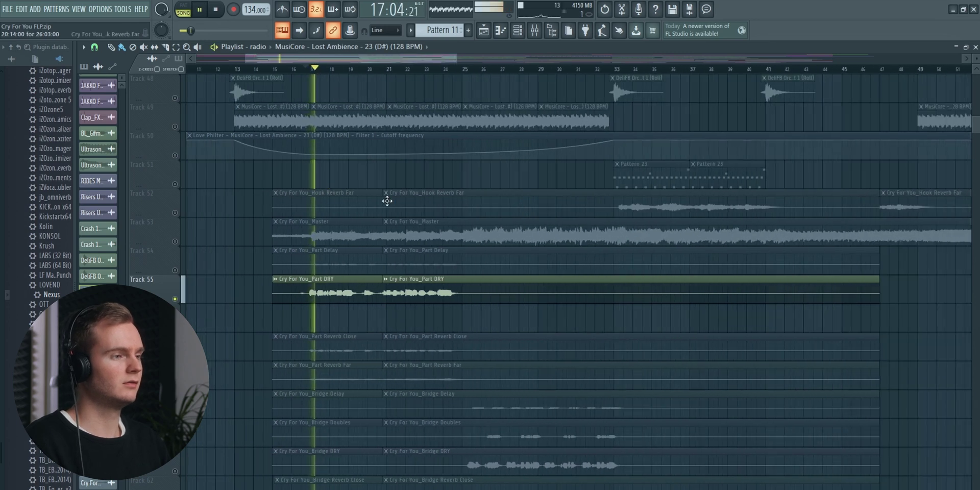
pyautogui.doubleClick(354, 293)
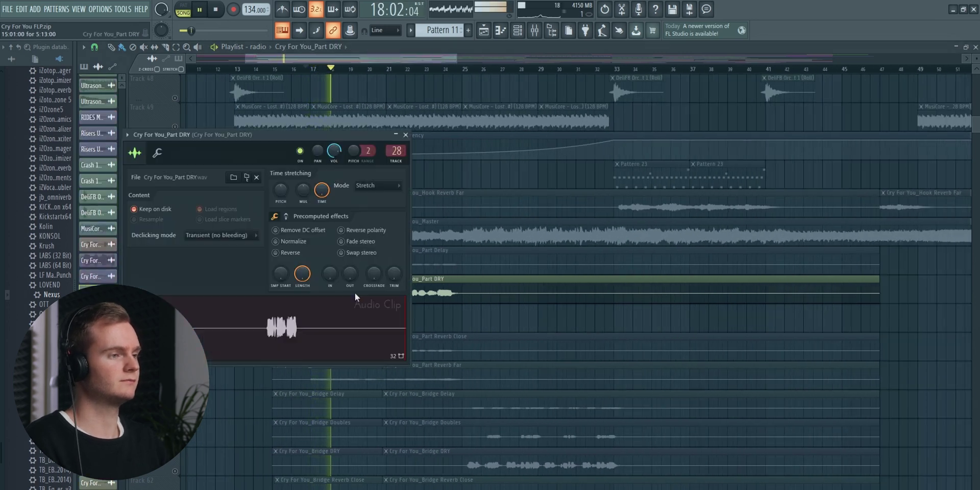
pyautogui.click(430, 295)
pyautogui.press('space')
# Listen to the Part Delay vocal on Track 54 alone, and add the Part DRY vocal on Track 55 during playback.
pyautogui.click(175, 271)
pyautogui.scroll(3, 328, 73)
pyautogui.press('space')
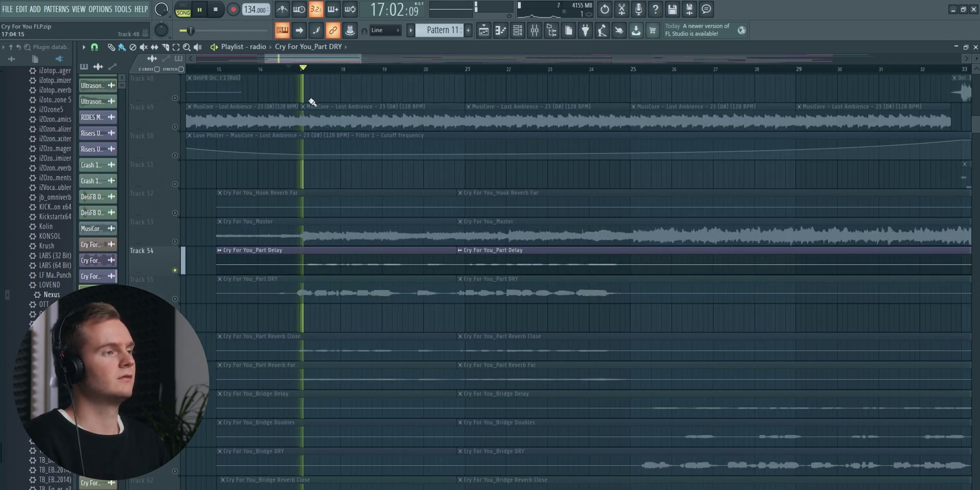
pyautogui.click(168, 298)
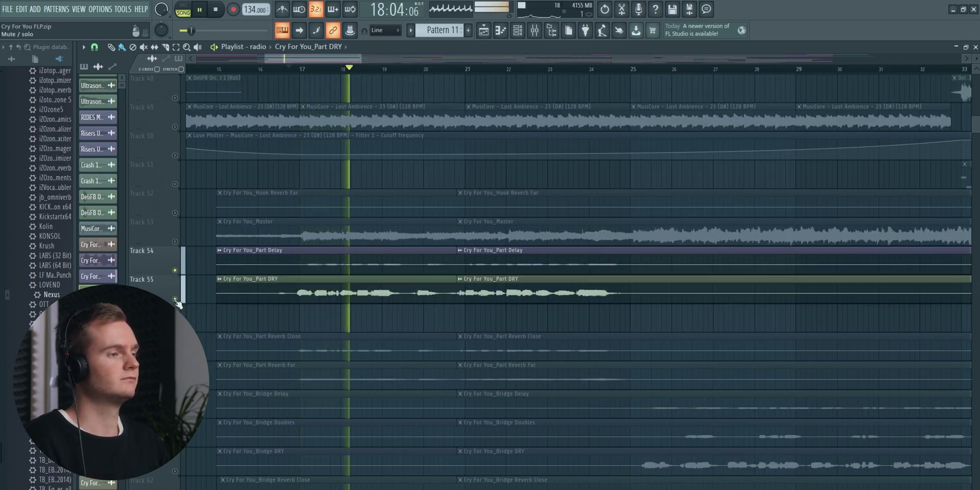
pyautogui.scroll(-3, 281, 290)
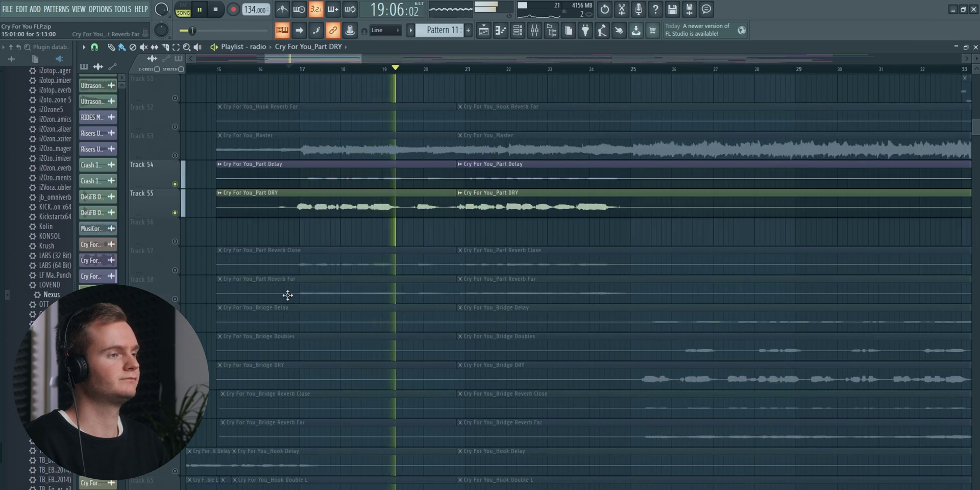
pyautogui.press('space')
# Mute the Part Delay and Part DRY vocals and play the Part Reverb Close vocal on Track 57 alone.
pyautogui.scroll(-2, 403, 130)
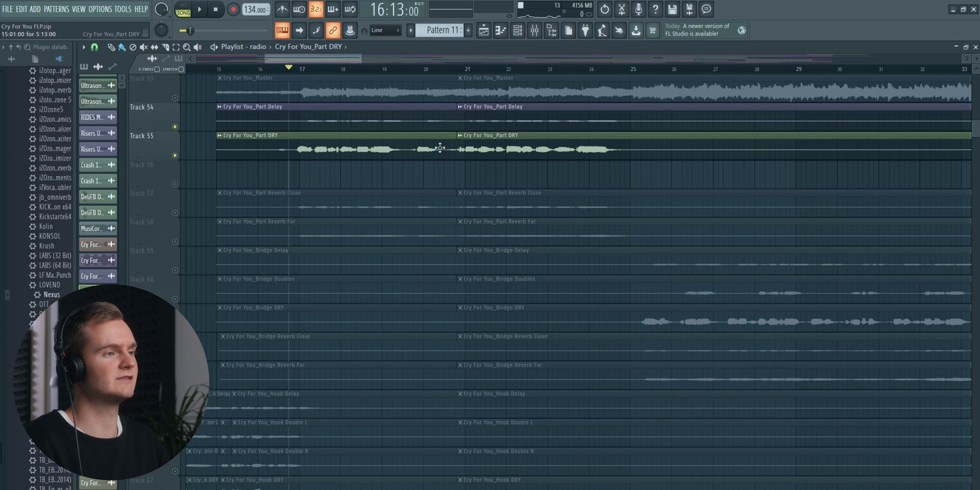
pyautogui.click(174, 213)
pyautogui.click(174, 155)
pyautogui.click(175, 127)
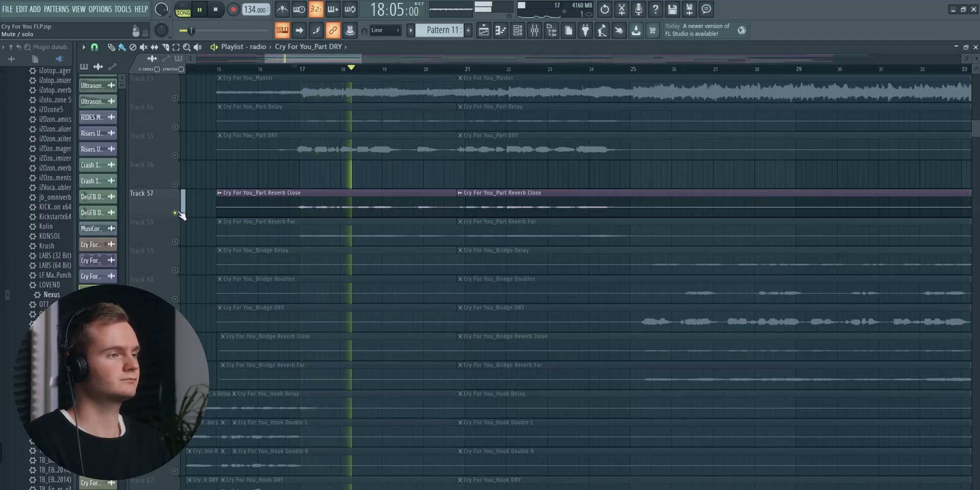
pyautogui.press('space')
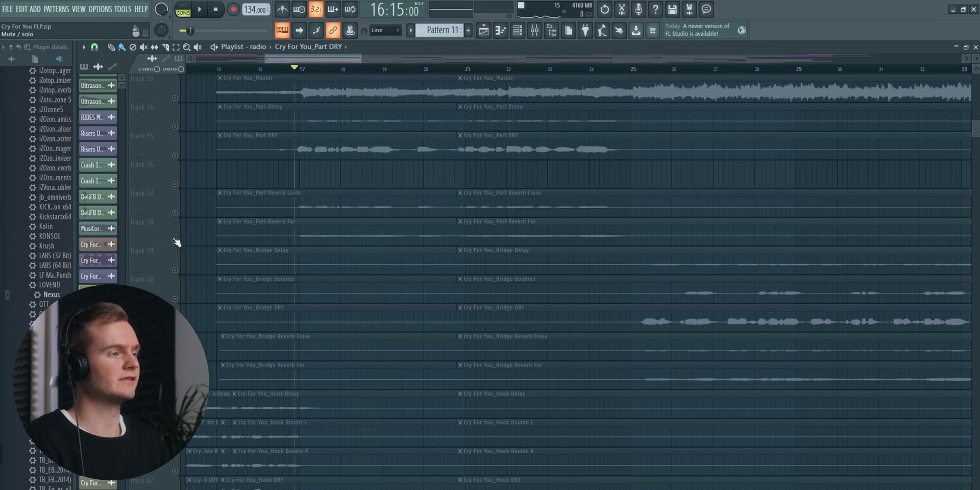
# Unmute the Part Reverb Far, Reverb Close, DRY and Delay vocal tracks and listen to them together.
pyautogui.click(175, 240)
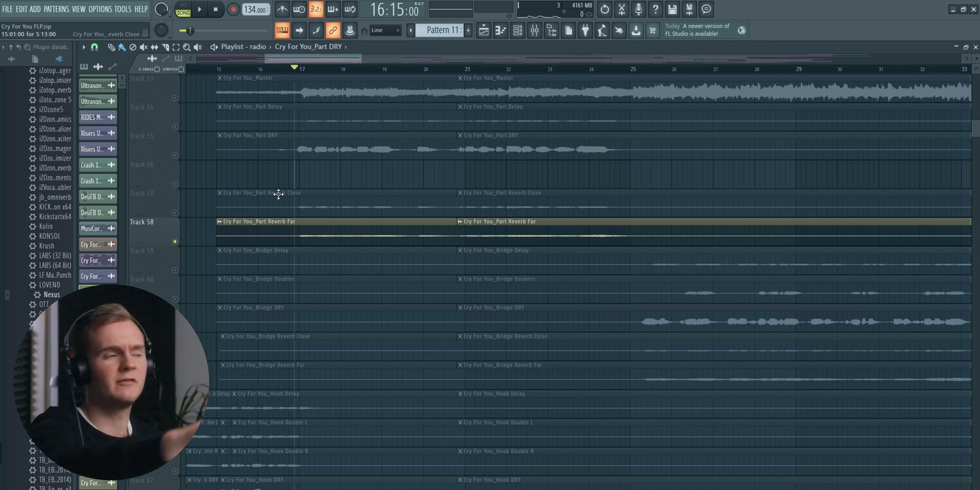
pyautogui.click(175, 213)
pyautogui.click(175, 184)
pyautogui.click(175, 155)
pyautogui.click(175, 127)
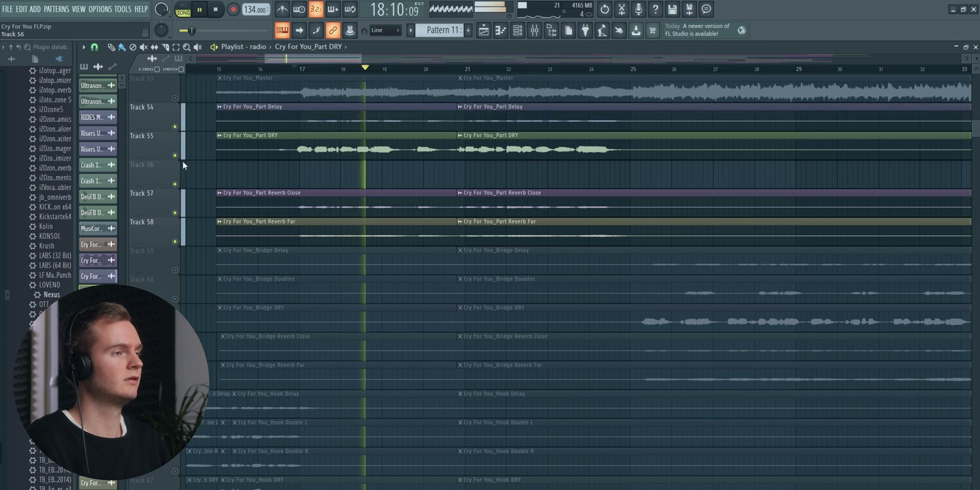
pyautogui.scroll(-1, 420, 215)
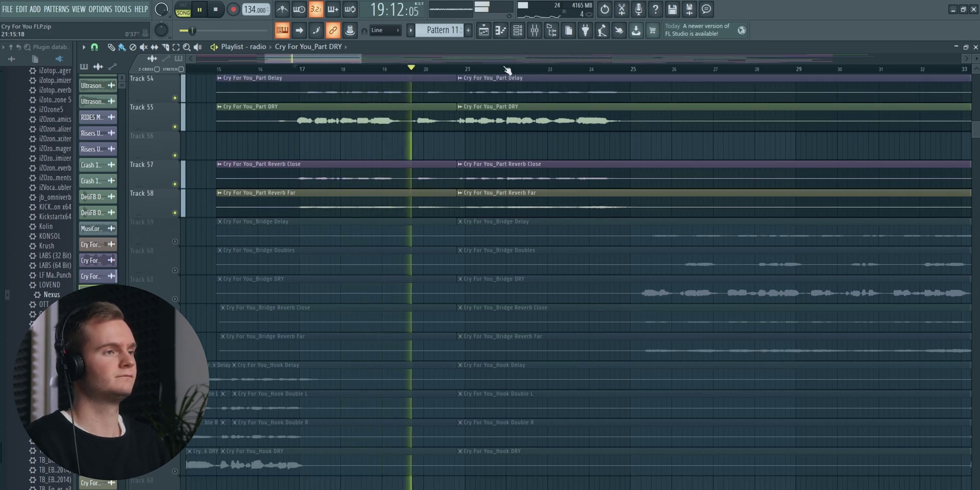
pyautogui.scroll(-1, 507, 69)
pyautogui.moveTo(328, 59); pyautogui.dragTo(338, 58)
pyautogui.press('space')
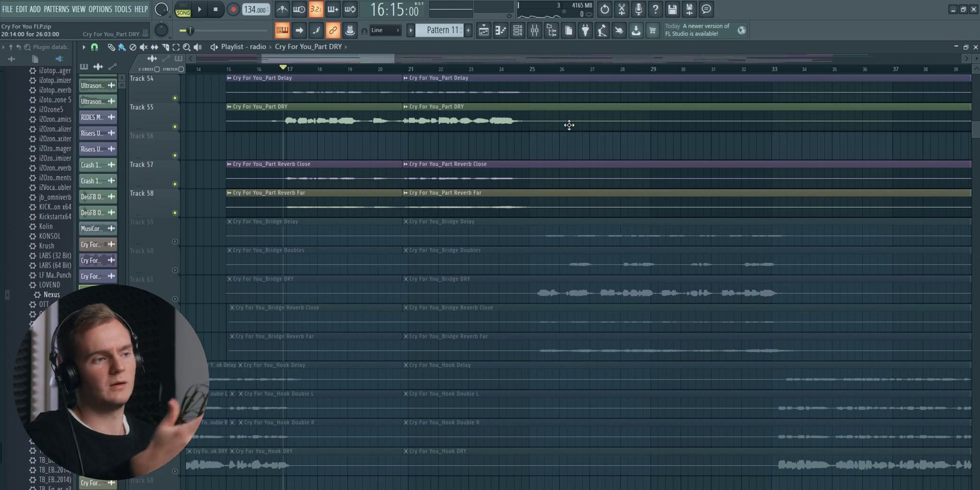
# Solo the Cry For You_Bridge Doubles vocal on Track 60 and play it from around bar 26.
pyautogui.rightClick(174, 270)
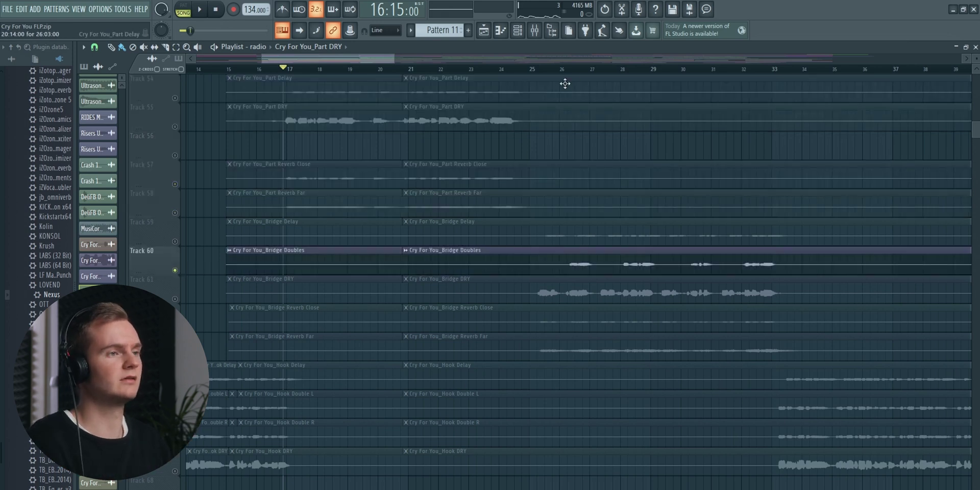
pyautogui.press('space')
pyautogui.scroll(-2, 572, 71)
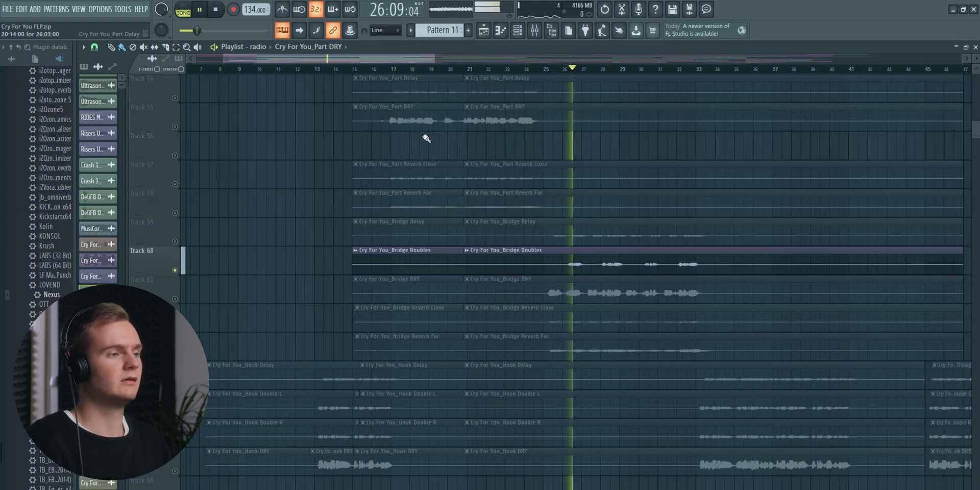
# Isolate the Cry For You_Hook Double L and Double R vocals on Tracks 65 and 66 and play them from bar 33.
pyautogui.click(178, 298)
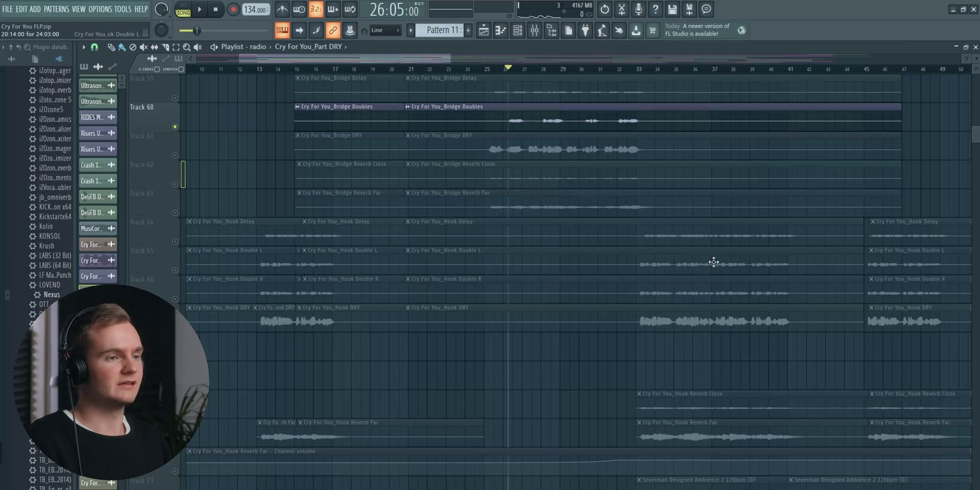
pyautogui.scroll(-2, 713, 262)
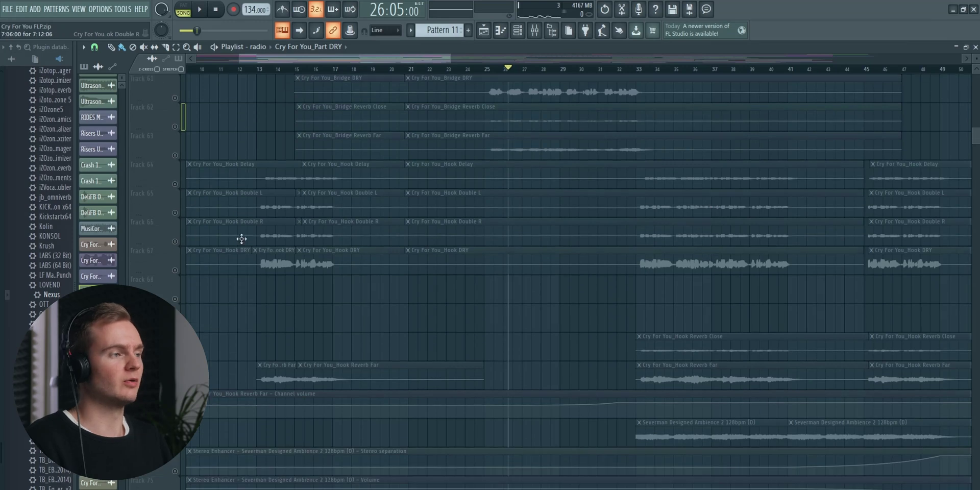
pyautogui.click(175, 242)
pyautogui.click(175, 212)
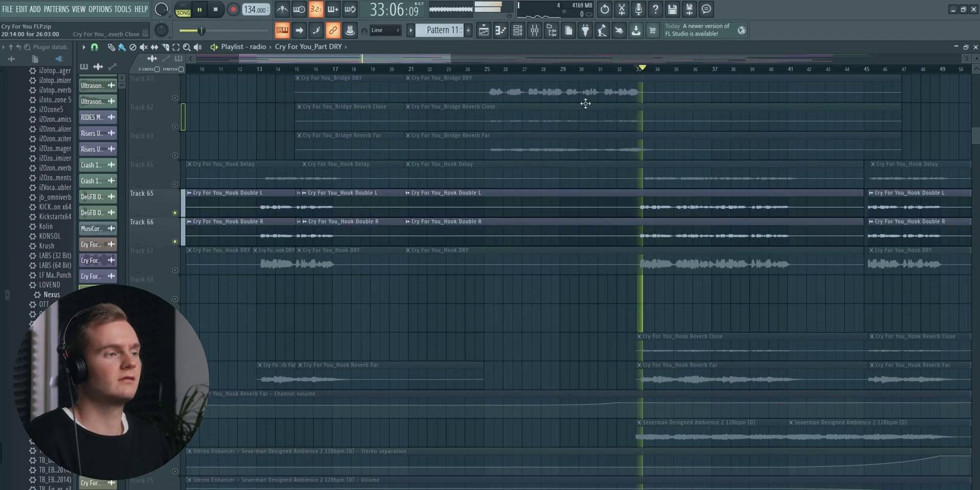
# Add the Cry For You_Hook DRY vocal on Track 67, and toggle the two hook doubles off and on to compare.
pyautogui.click(175, 270)
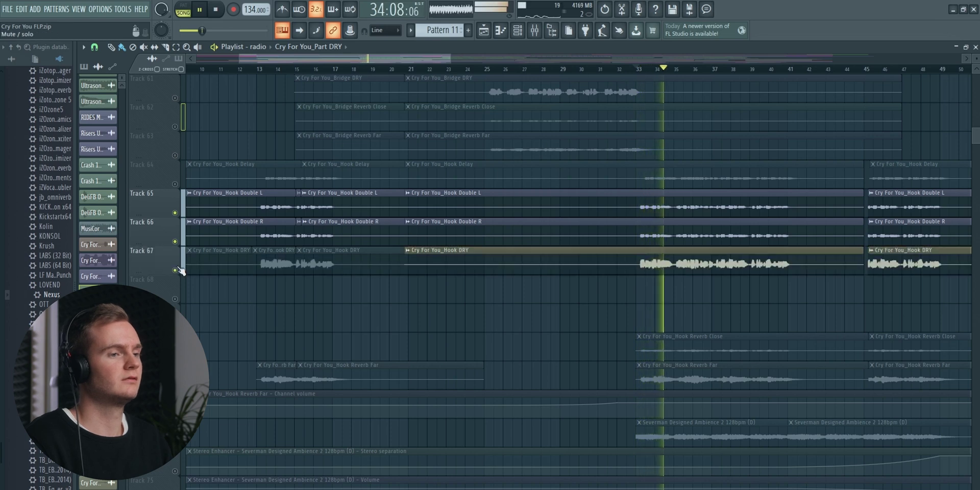
pyautogui.click(175, 242)
pyautogui.click(175, 213)
pyautogui.click(175, 213)
pyautogui.click(175, 241)
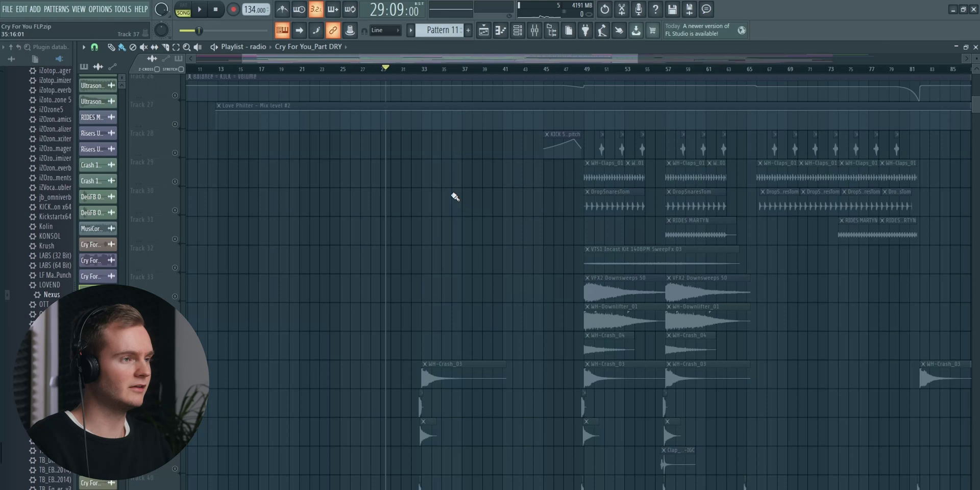
# Play Pattern 9 on Track 9 with the automation on Tracks 10 and 11 from bar 25, and open its Brighter Humbucker AC15 channel.
pyautogui.scroll(5, 454, 196)
pyautogui.click(175, 242)
pyautogui.click(175, 270)
pyautogui.click(175, 299)
pyautogui.click(347, 70)
pyautogui.press('space')
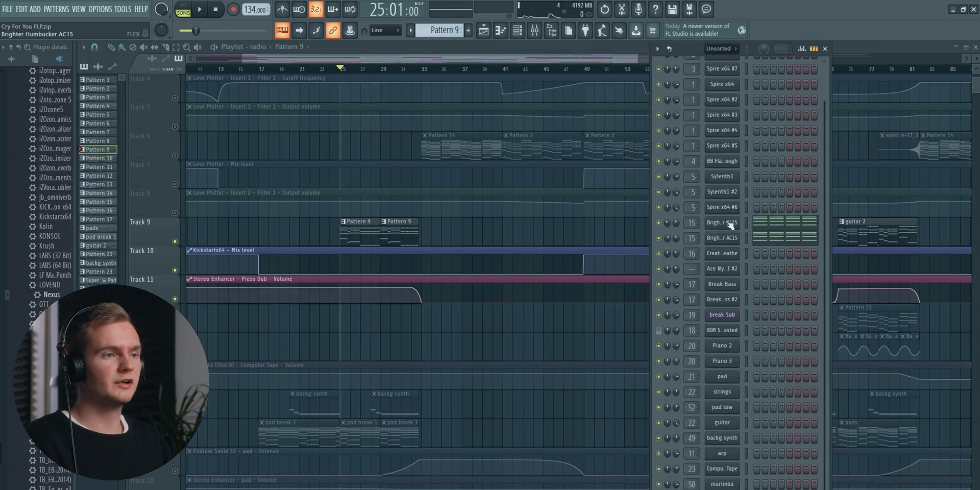
pyautogui.click(727, 222)
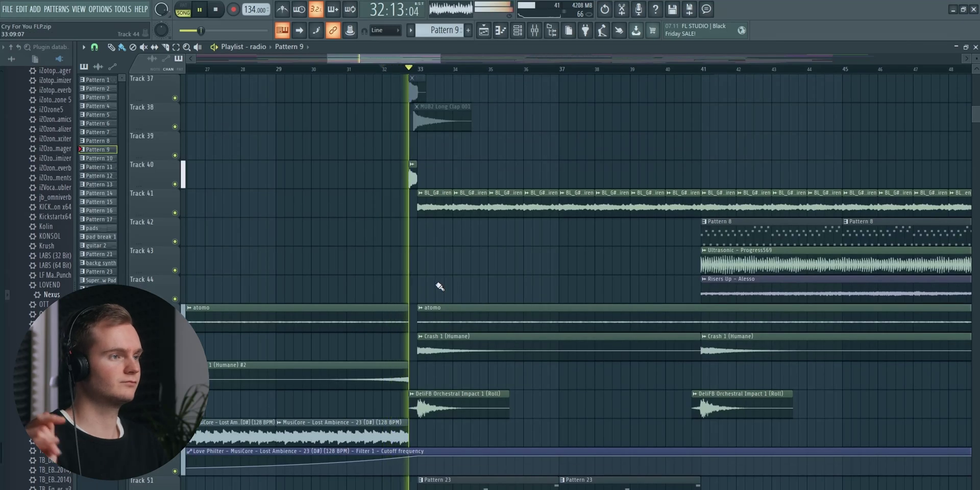
# Play the full mix from bar 32 through the transition at bar 33 to around bar 40, looking over the active tracks.
pyautogui.press('space')
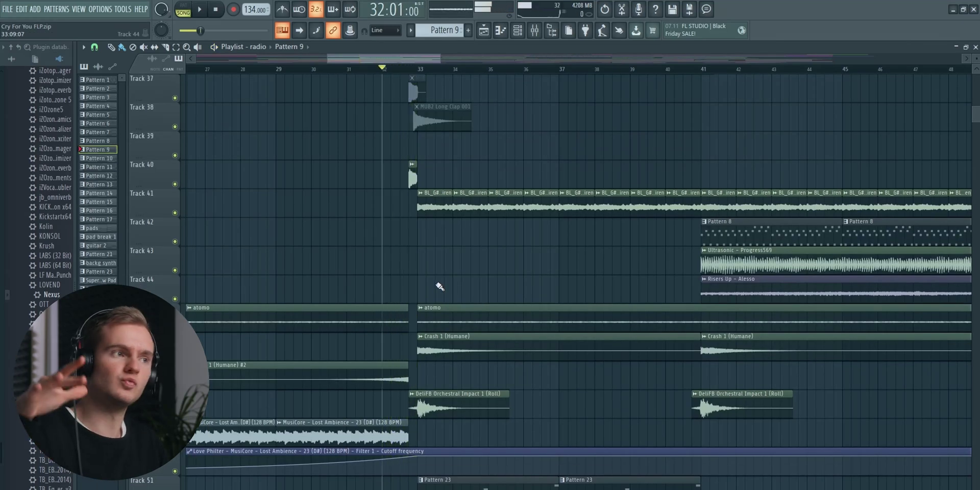
pyautogui.press('space')
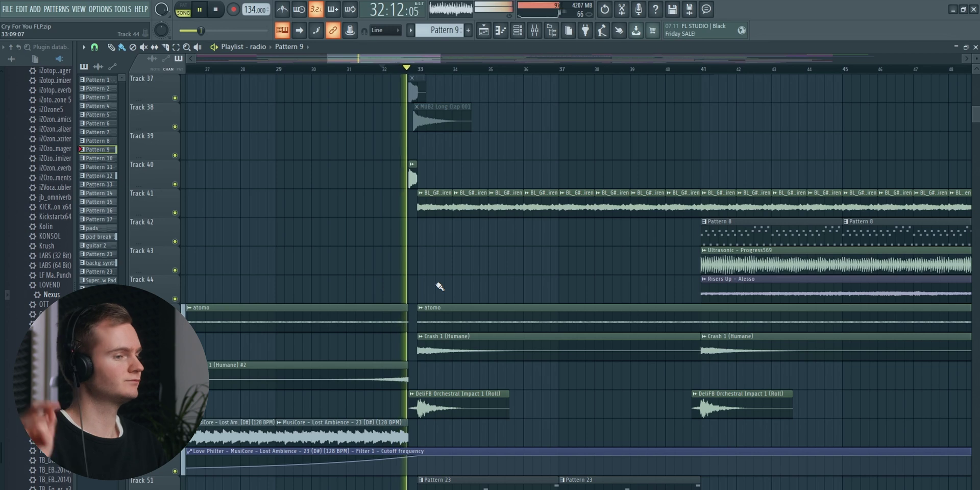
pyautogui.scroll(-4, 438, 285)
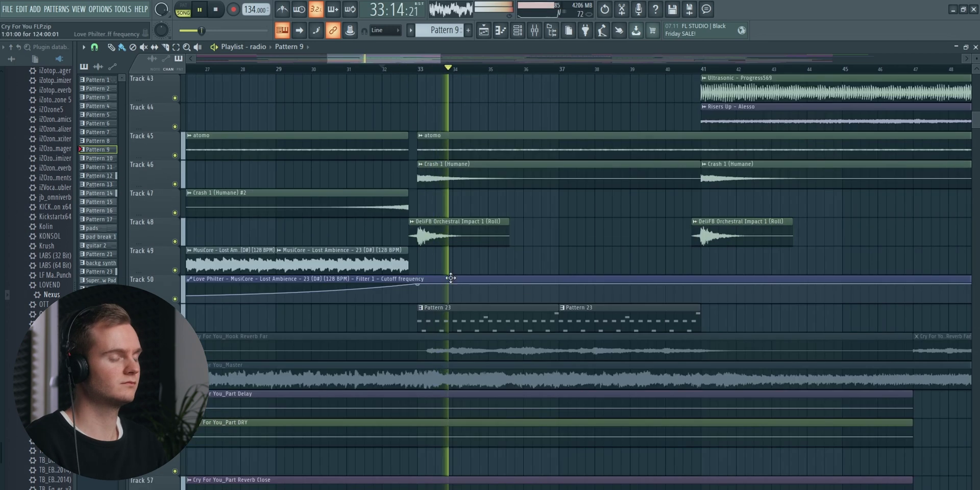
pyautogui.scroll(-3, 483, 229)
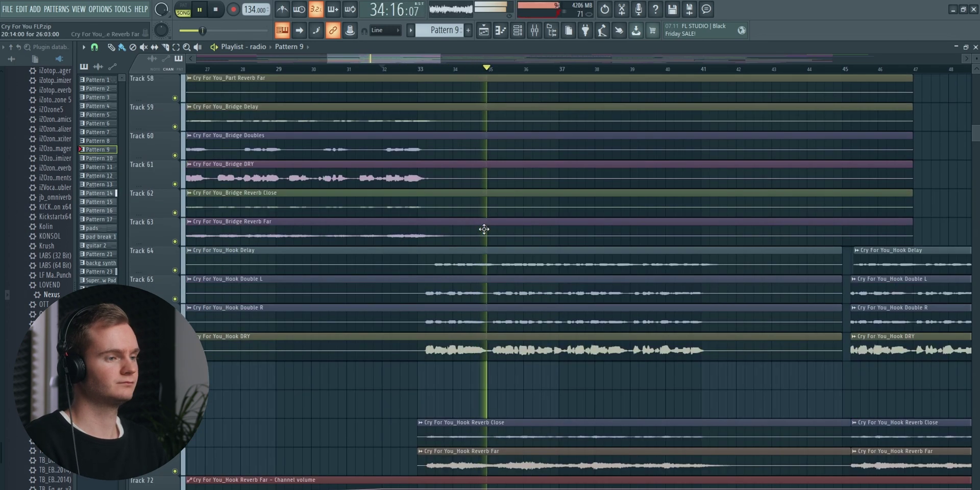
pyautogui.scroll(-4, 484, 226)
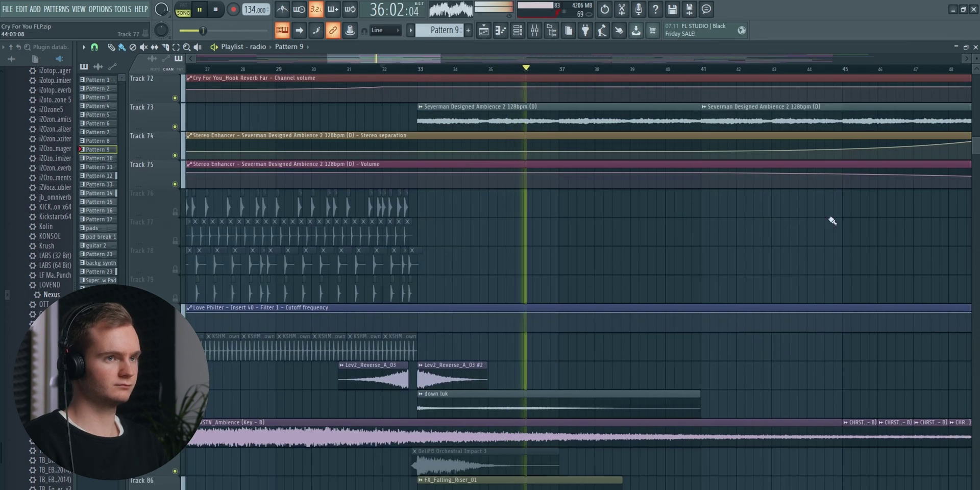
pyautogui.scroll(20, 459, 255)
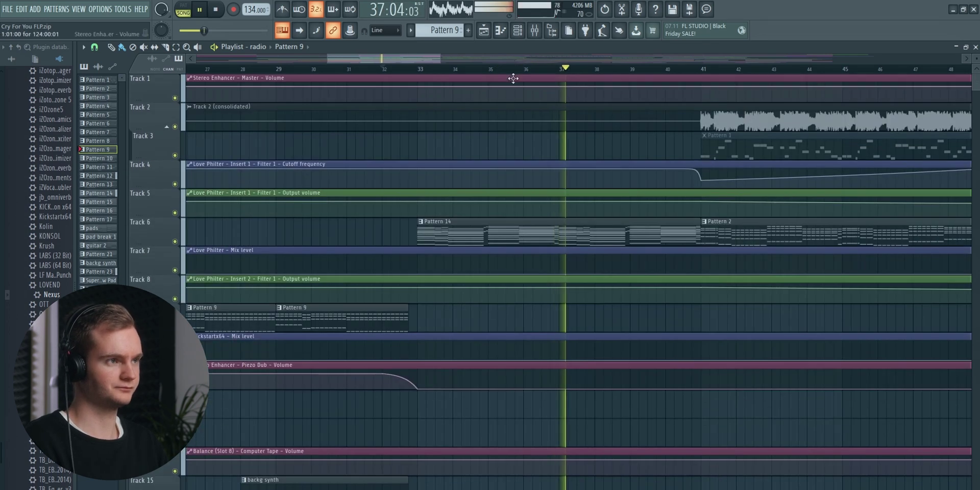
pyautogui.moveTo(402, 59); pyautogui.dragTo(421, 59)
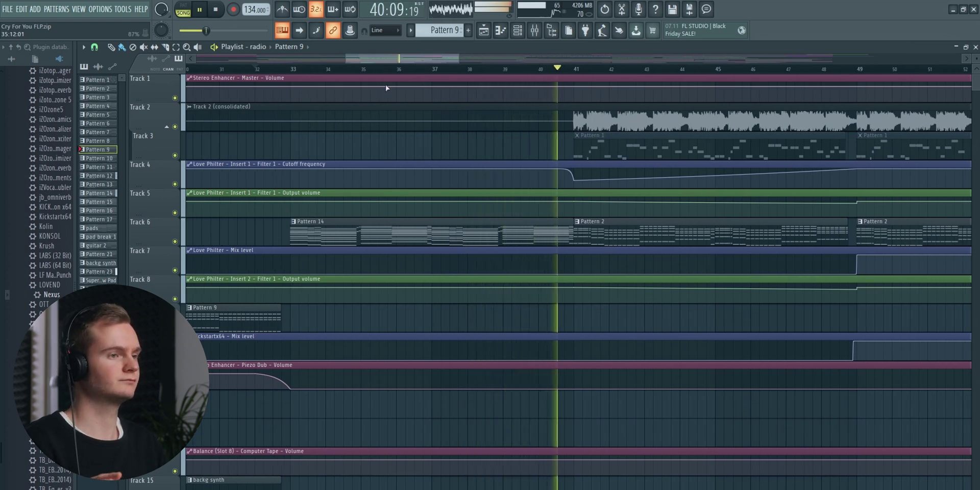
pyautogui.press('space')
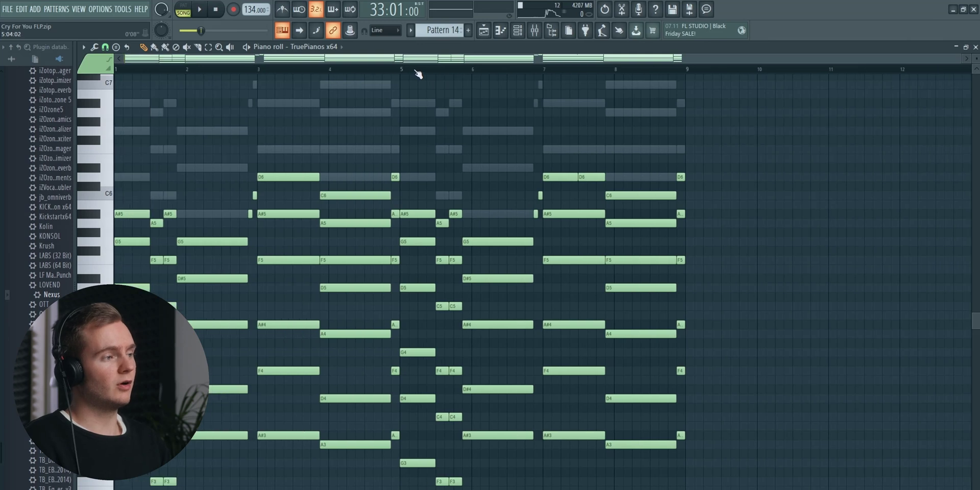
# Examine the piano notes and channel layers of Pattern 14, and listen to the TruePianos layer alone.
pyautogui.scroll(-5, 434, 142)
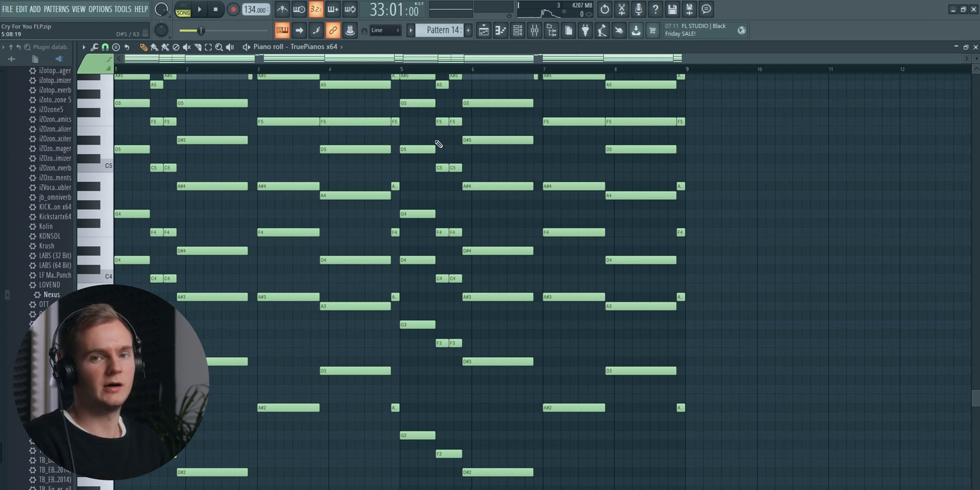
pyautogui.scroll(3, 438, 144)
pyautogui.press('F6')
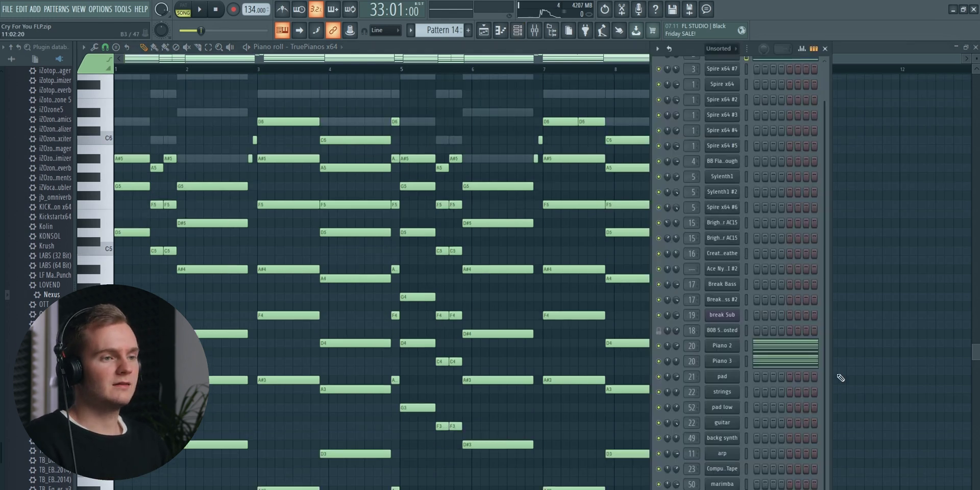
pyautogui.scroll(3, 794, 354)
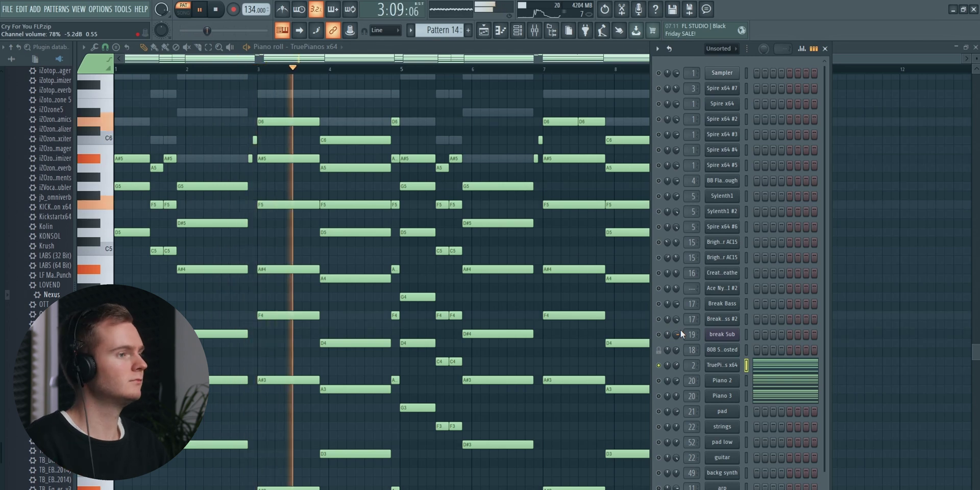
pyautogui.press('space')
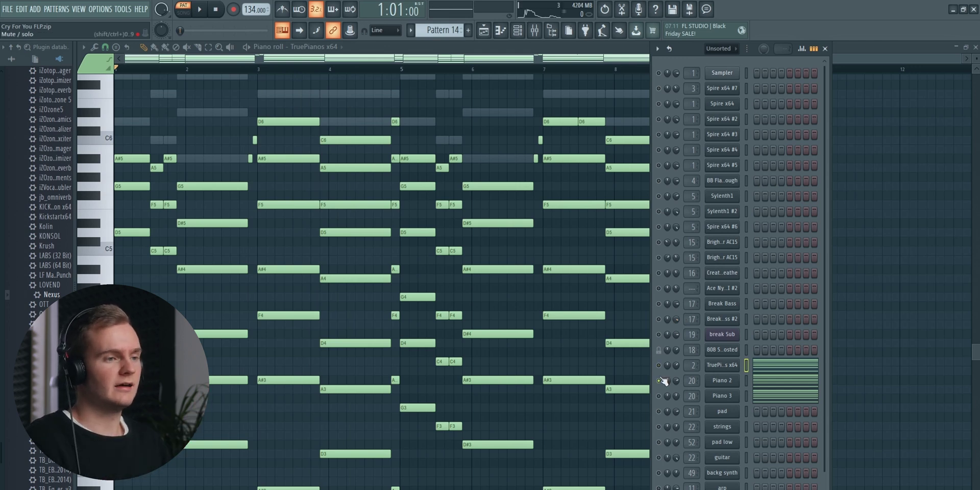
# Inspect the Piano 2 and Piano 3 instruments, and listen to Piano 3's PN Ballad Grand Piano preset alone.
pyautogui.click(730, 386)
pyautogui.click(730, 386)
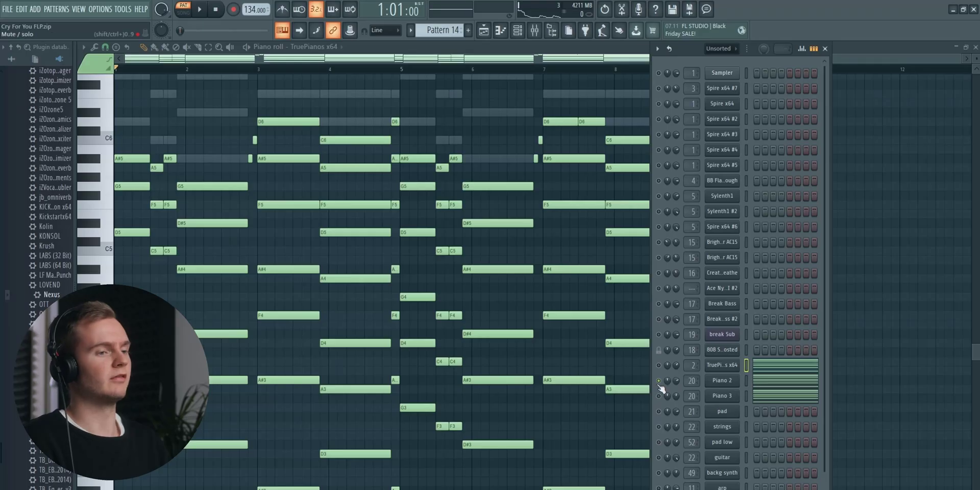
pyautogui.click(725, 396)
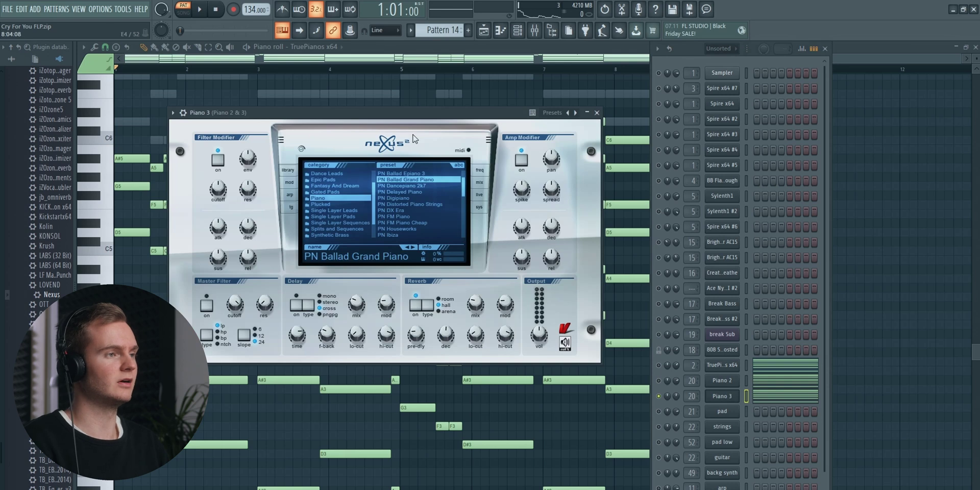
pyautogui.press('space')
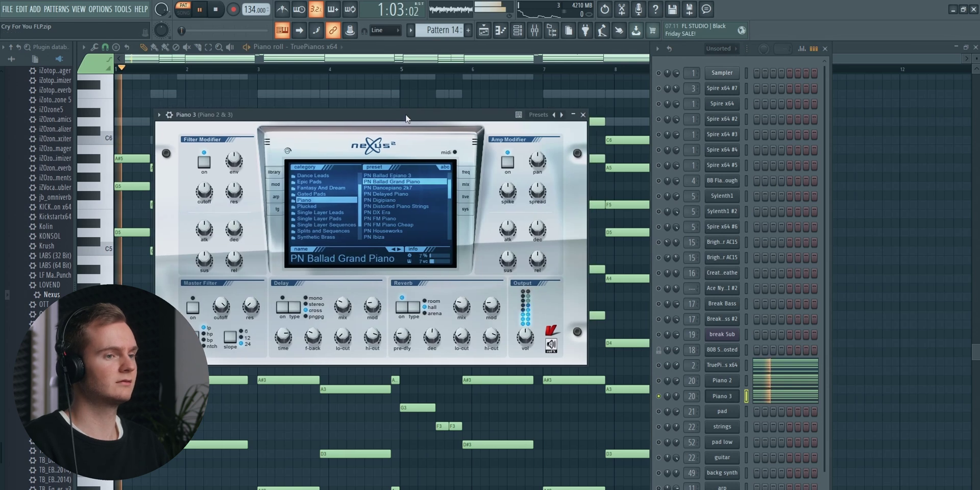
pyautogui.click(724, 397)
# Play the TruePianos, Piano 2 and Piano 3 layers together and check their mixer levels.
pyautogui.press('space')
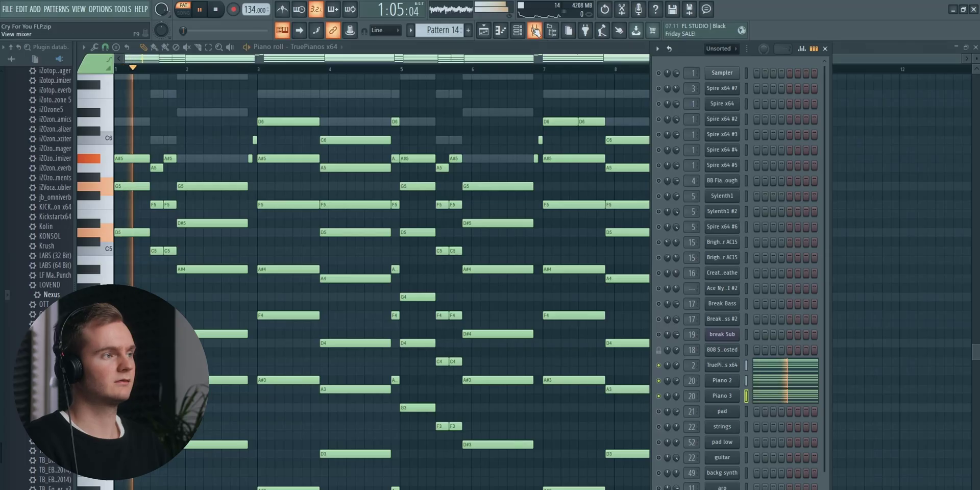
pyautogui.press('F9')
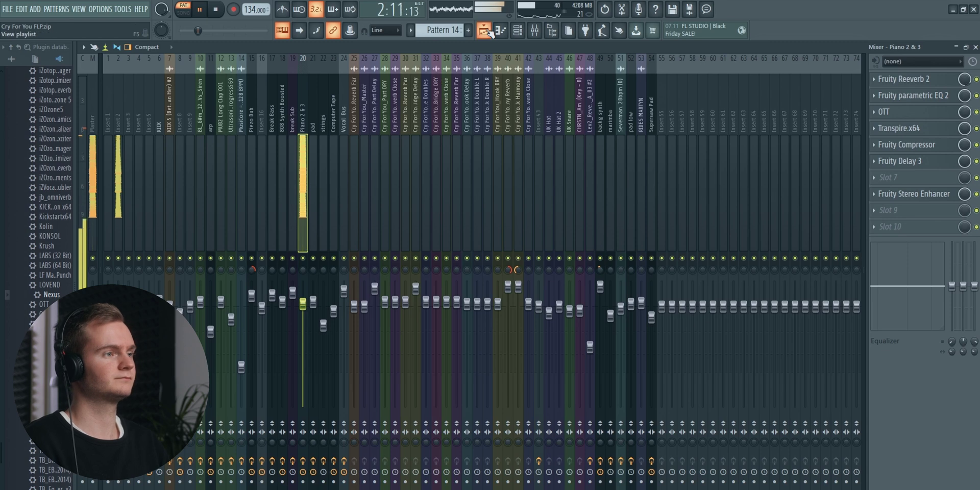
pyautogui.press('space')
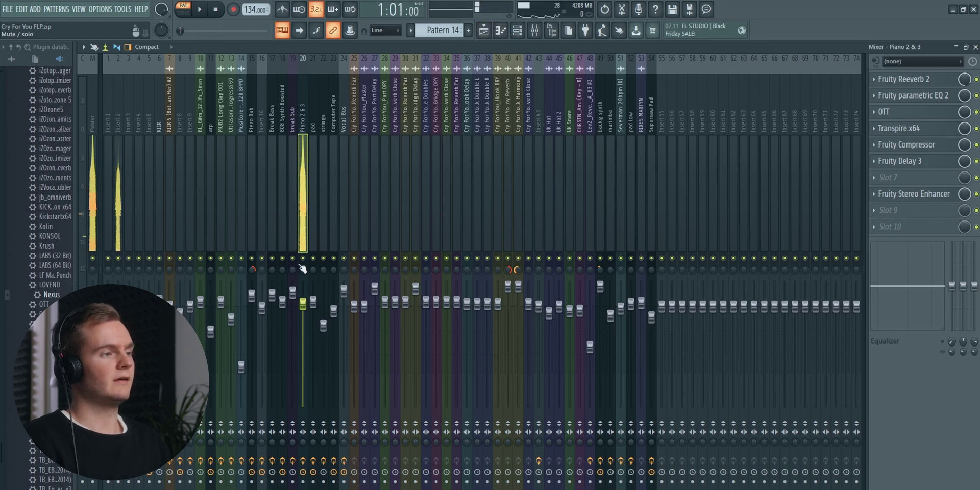
# Mute the Piano 2 & 3 mixer track and select Insert 2 to show its effects chain.
pyautogui.click(303, 258)
pyautogui.click(118, 235)
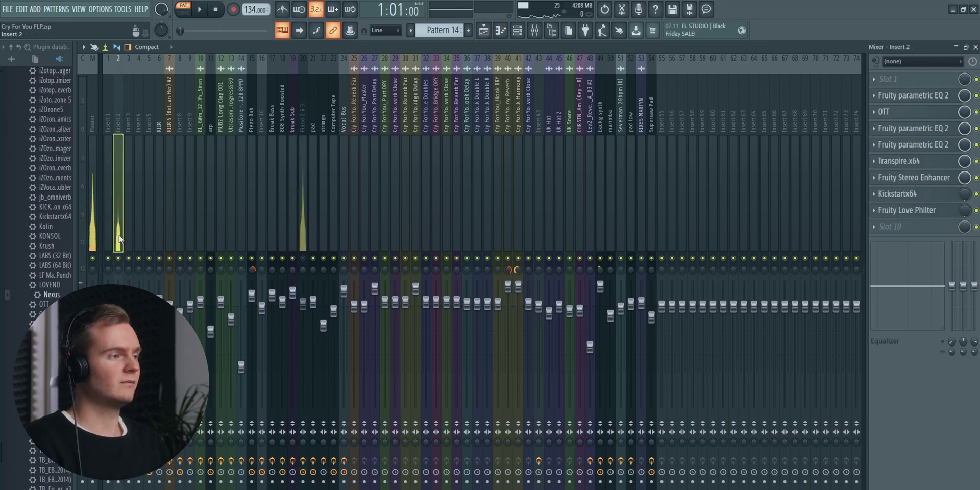
pyautogui.click(305, 170)
pyautogui.click(118, 171)
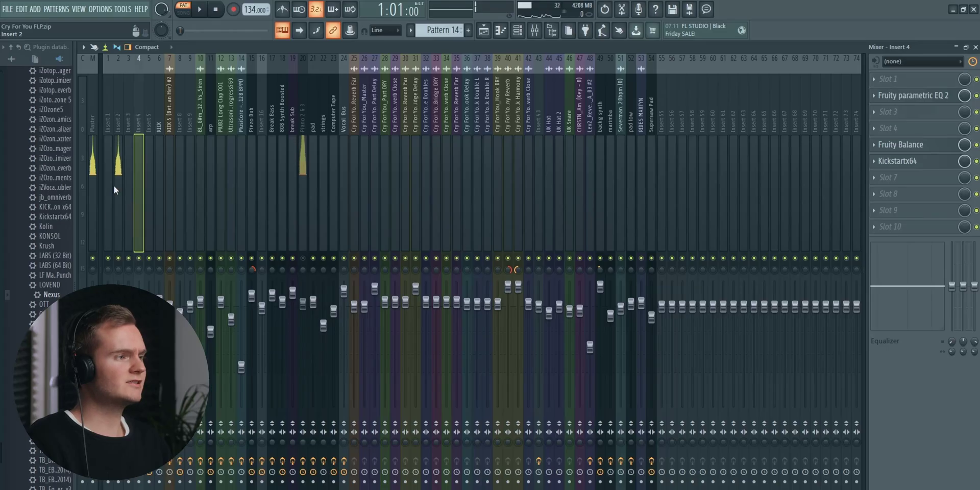
pyautogui.click(115, 188)
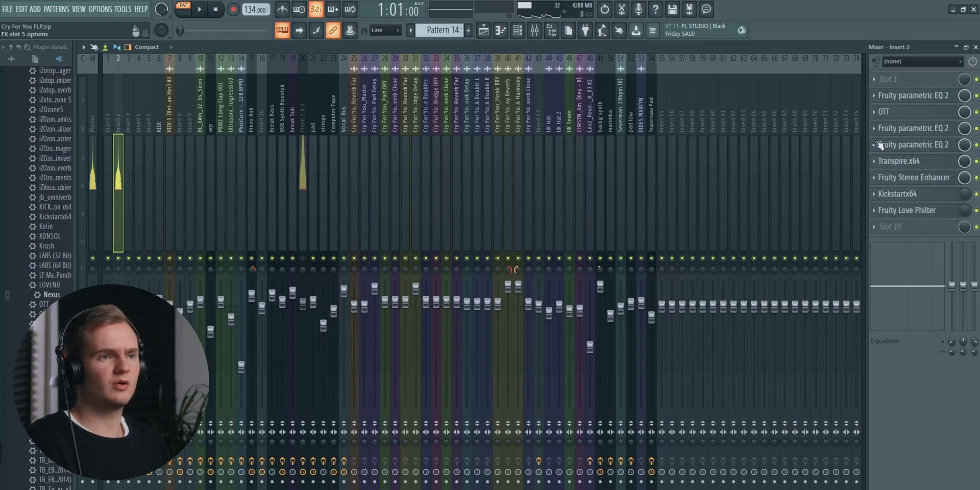
# Review the first Fruity parametric EQ 2 and the OTT compressor settings on Insert 2.
pyautogui.click(925, 97)
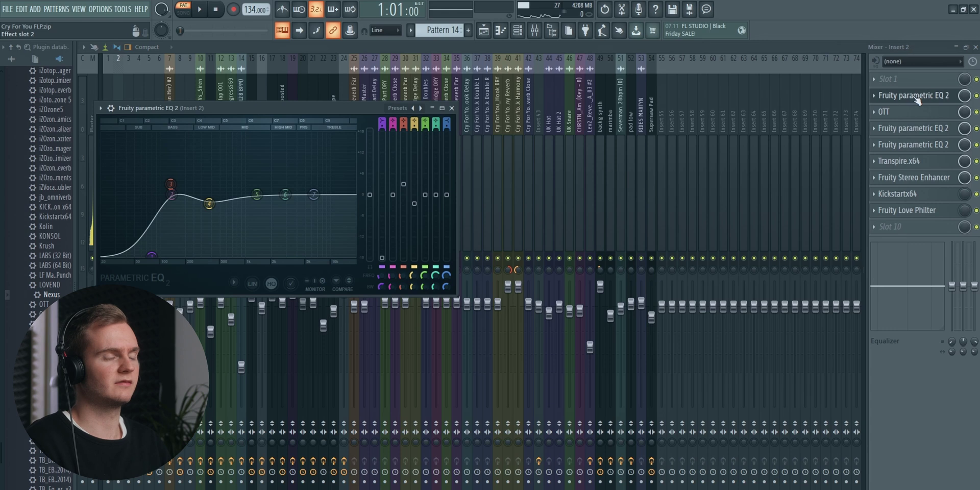
pyautogui.click(925, 99)
pyautogui.click(922, 111)
pyautogui.click(922, 111)
pyautogui.click(918, 101)
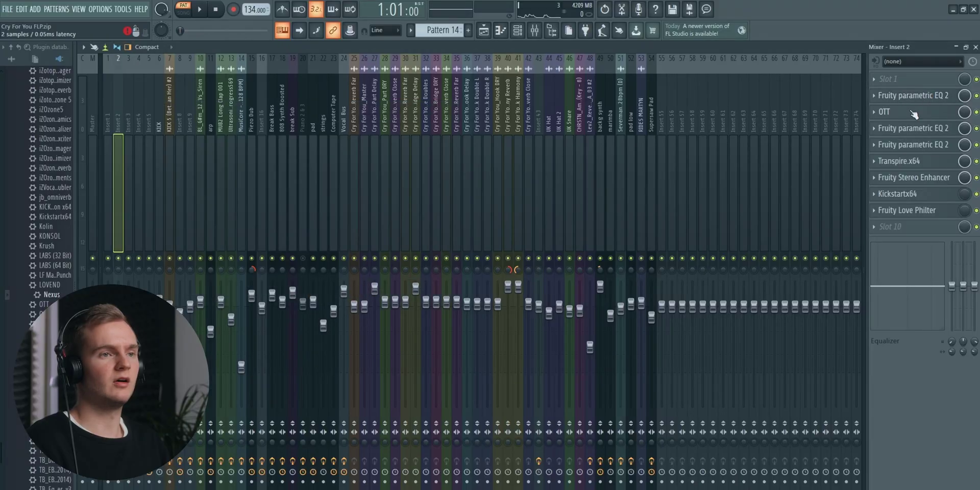
pyautogui.click(898, 111)
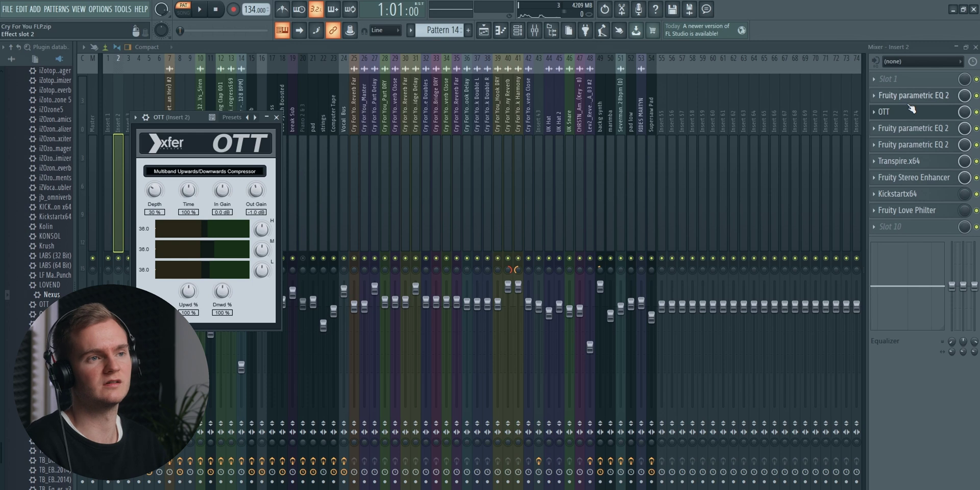
# Review the second and third Fruity parametric EQ 2 curves and the Transpire effect on Insert 2.
pyautogui.click(923, 127)
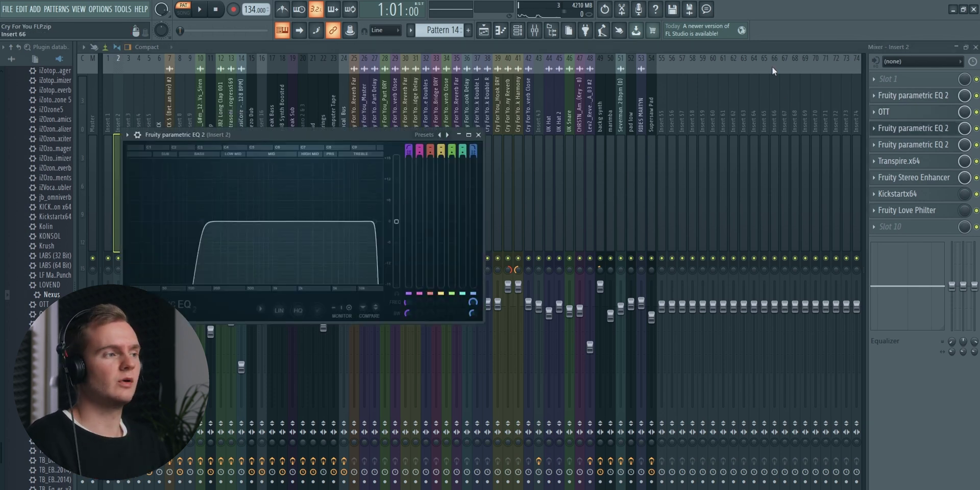
pyautogui.click(918, 144)
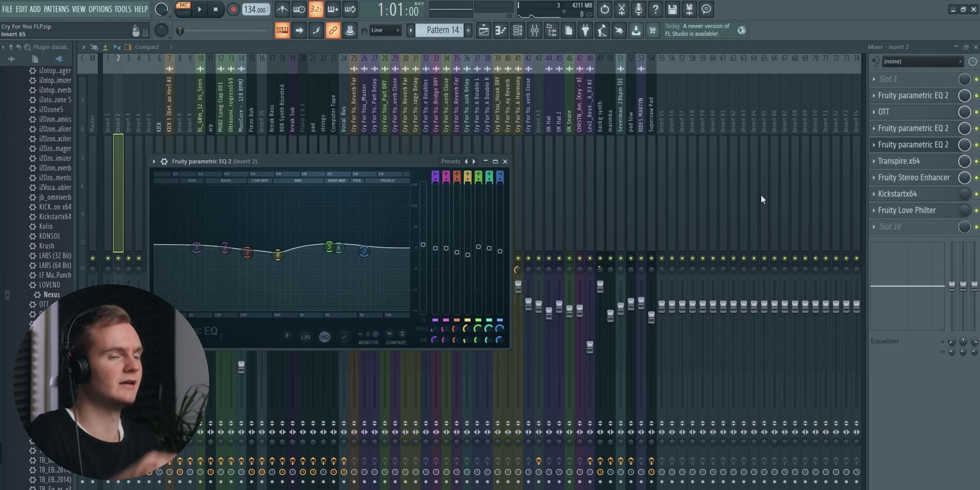
pyautogui.click(942, 145)
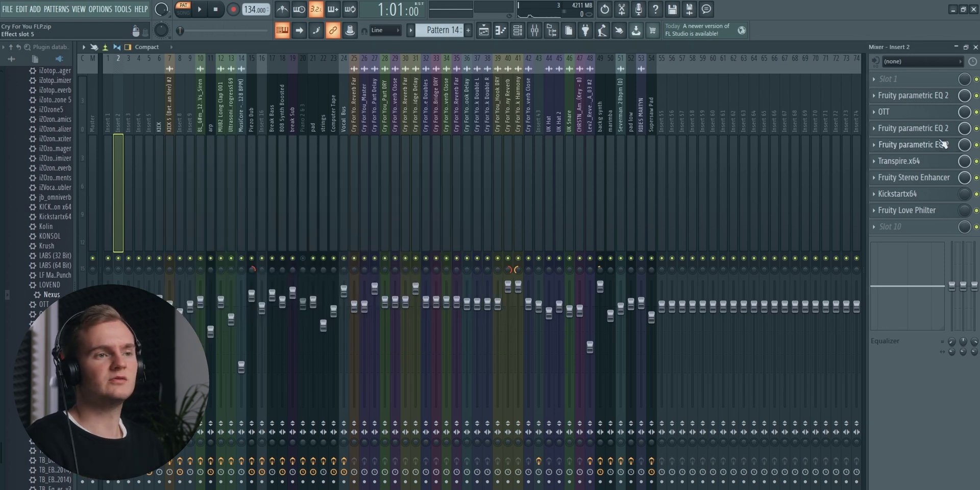
pyautogui.click(919, 164)
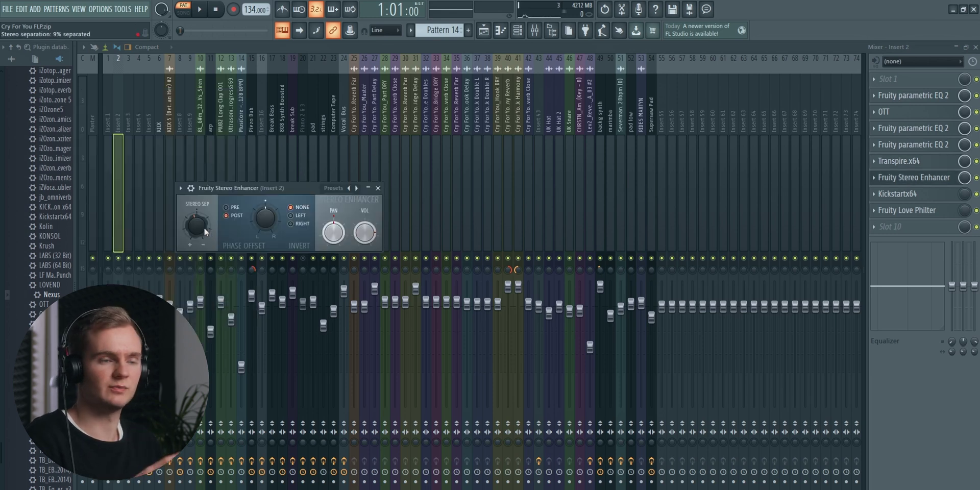
# Review the Kickstartx64 sidechain curve and the Fruity Love Philter settings on Insert 2.
pyautogui.click(899, 194)
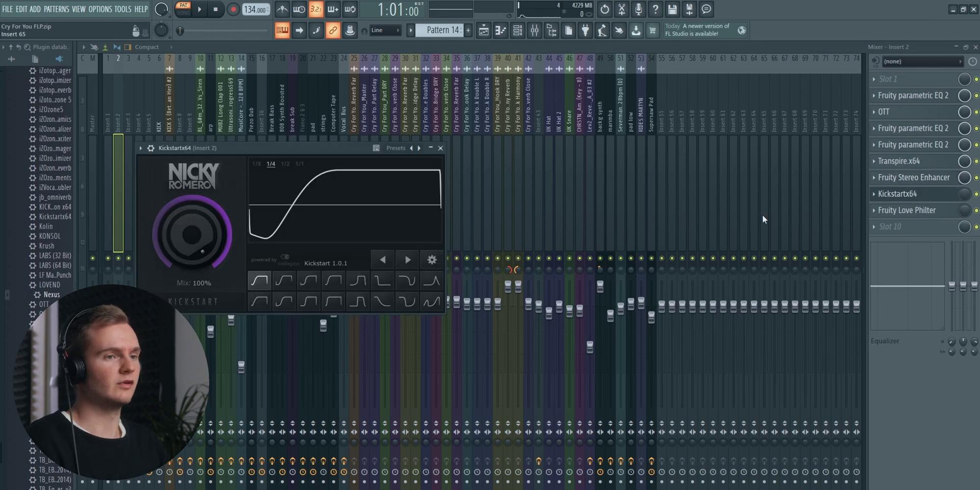
pyautogui.click(908, 194)
pyautogui.click(921, 211)
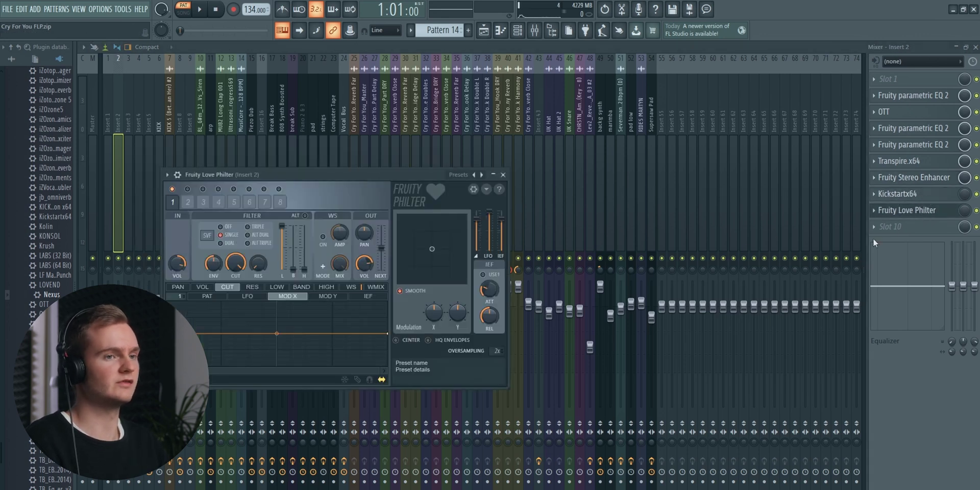
pyautogui.click(910, 211)
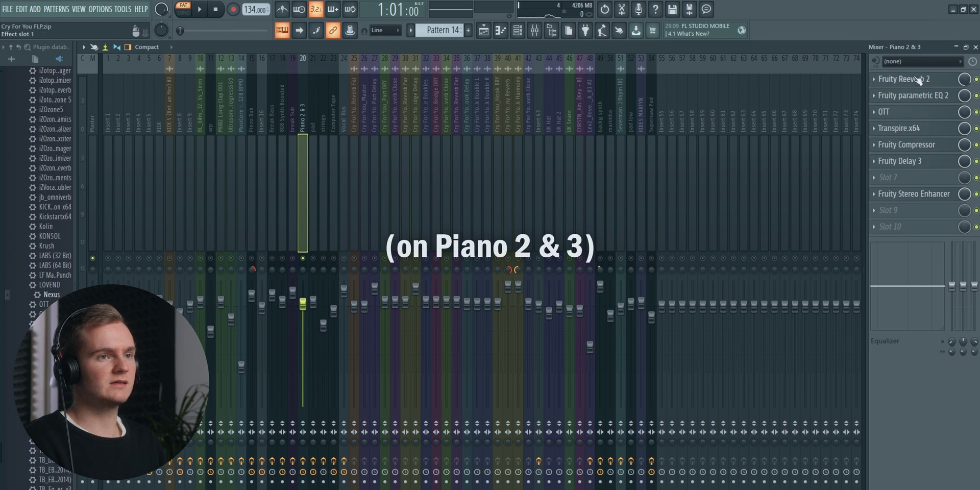
# Inspect the Fruity Reeverb 2 settings on the Piano 2 & 3 mixer track while playing the pianos.
pyautogui.click(924, 80)
pyautogui.press('space')
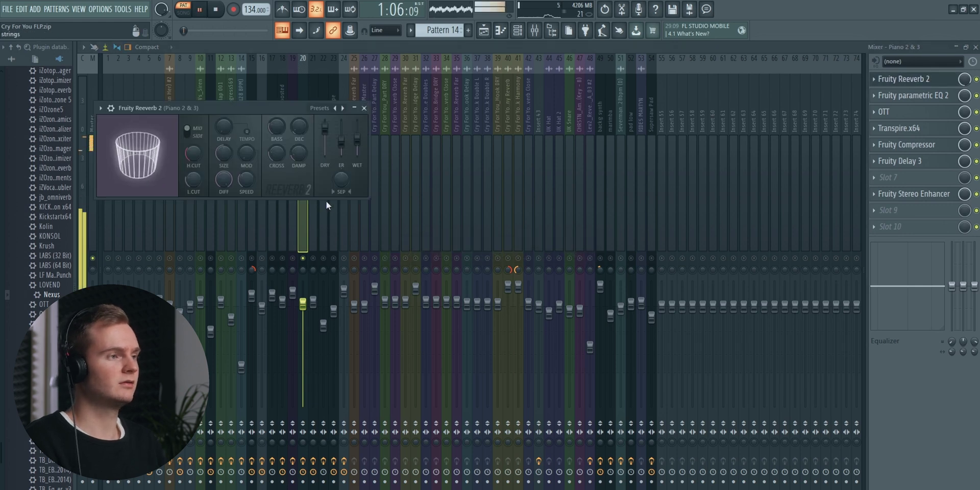
pyautogui.click(299, 220)
pyautogui.click(924, 80)
pyautogui.press('space')
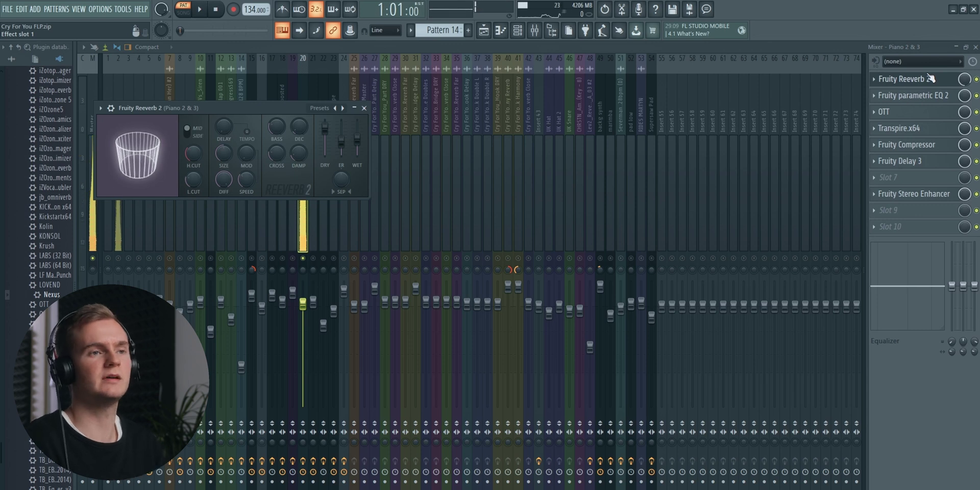
pyautogui.click(930, 79)
# Review the Fruity parametric EQ 2, OTT, Transpire and Fruity Compressor effects on the Piano 2 & 3 track.
pyautogui.click(930, 95)
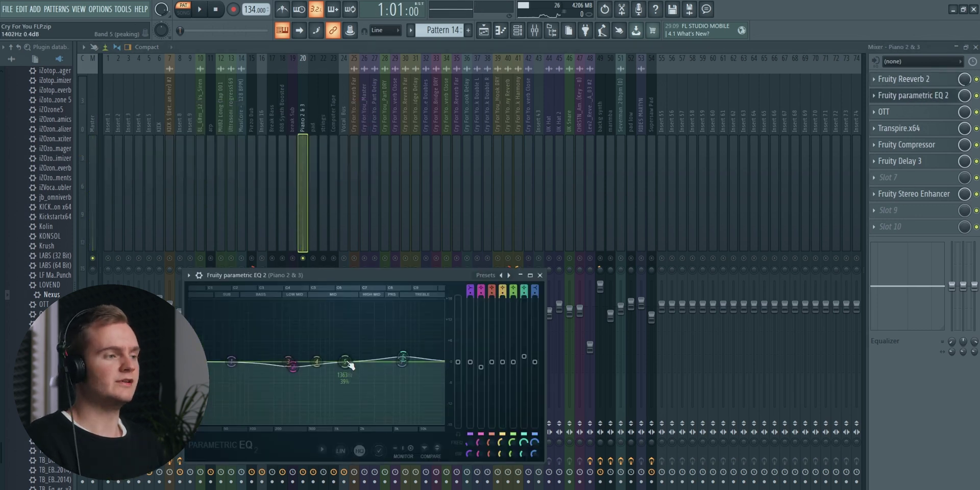
pyautogui.click(926, 95)
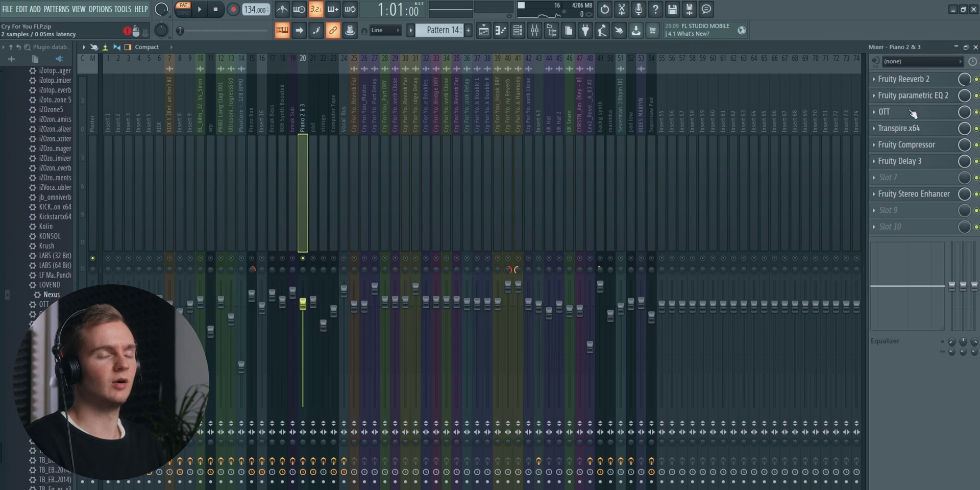
pyautogui.click(912, 112)
pyautogui.click(913, 112)
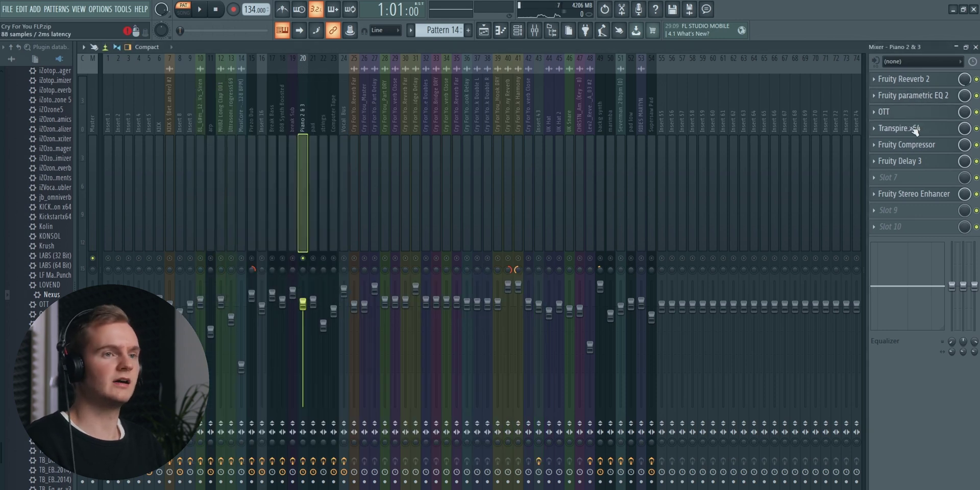
pyautogui.click(913, 129)
pyautogui.click(914, 128)
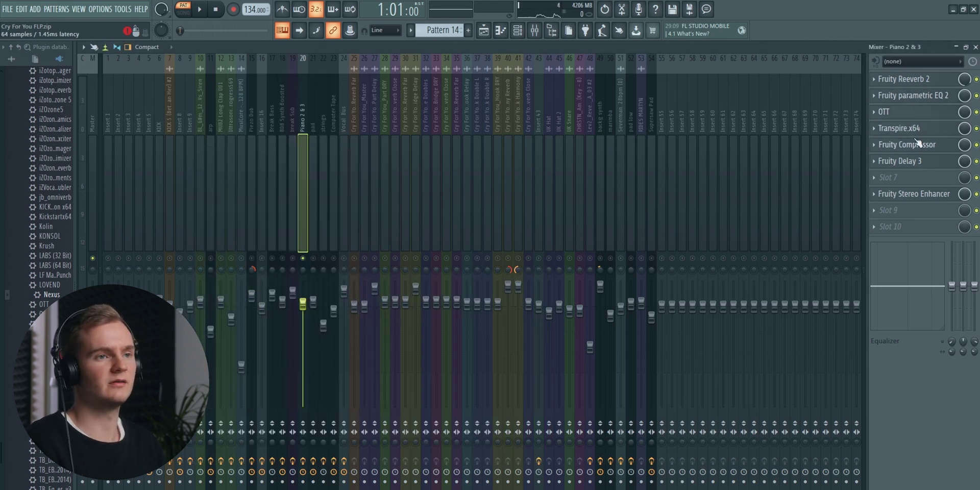
pyautogui.click(917, 144)
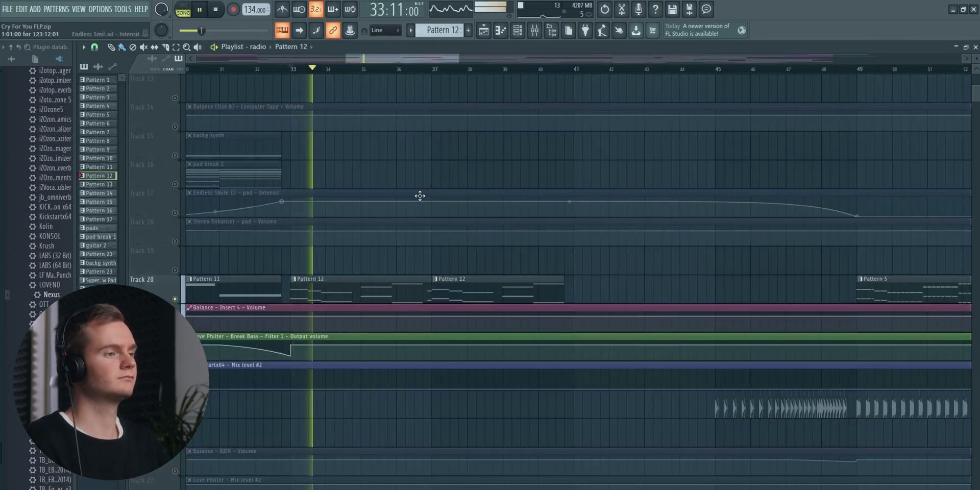
# Show the channel rack and inspect the Nexus preset used by the Break Bass #2 channel.
pyautogui.click(517, 30)
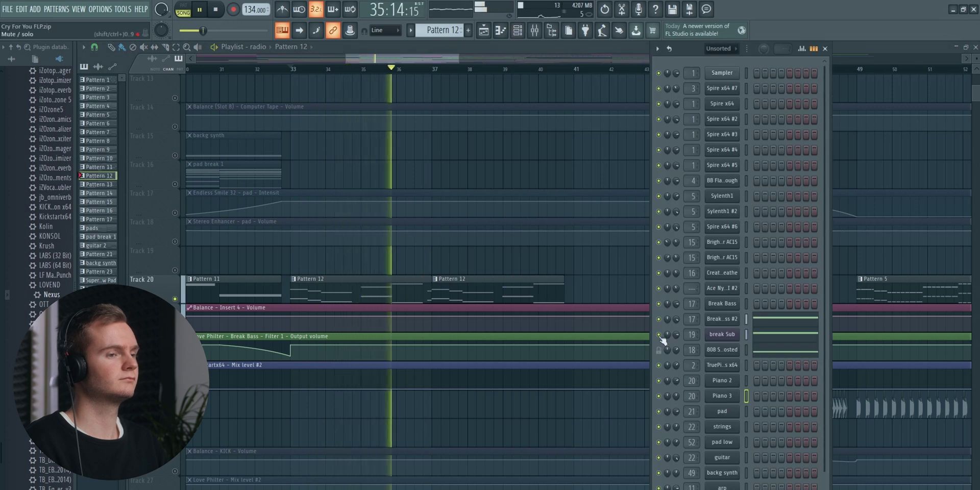
pyautogui.click(723, 319)
pyautogui.press('space')
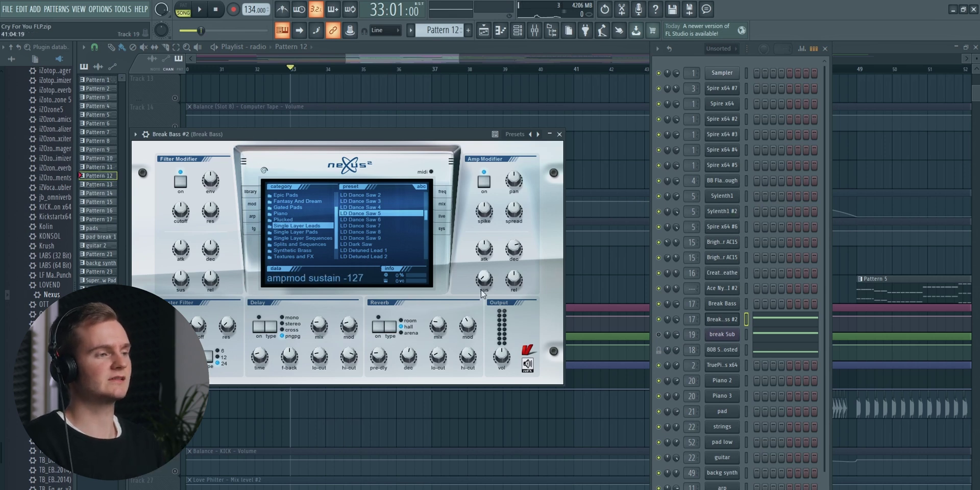
pyautogui.click(733, 320)
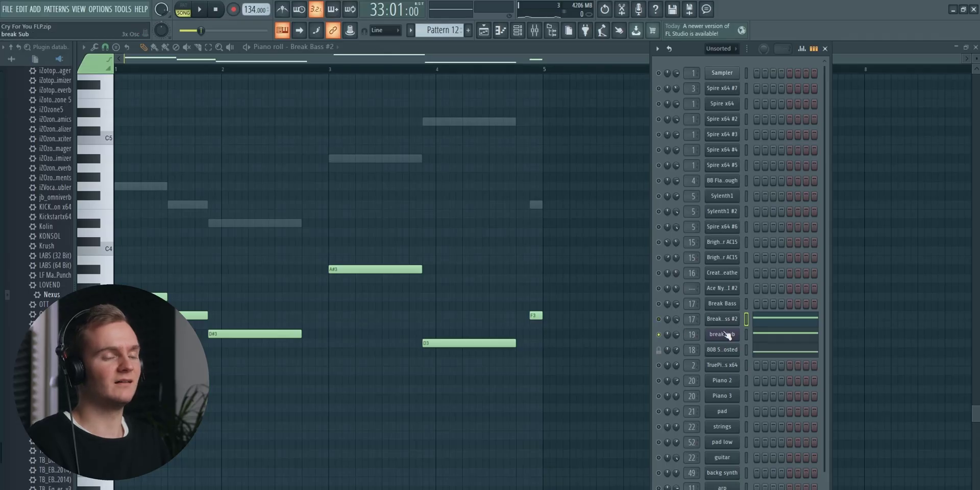
# Inspect the 3x Osc oscillator settings of the break Sub channel.
pyautogui.click(722, 334)
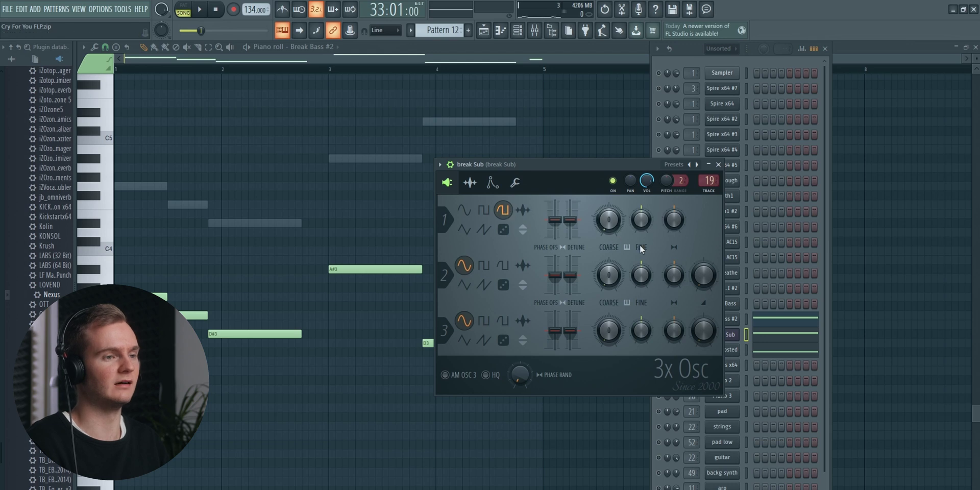
pyautogui.click(718, 165)
pyautogui.press('space')
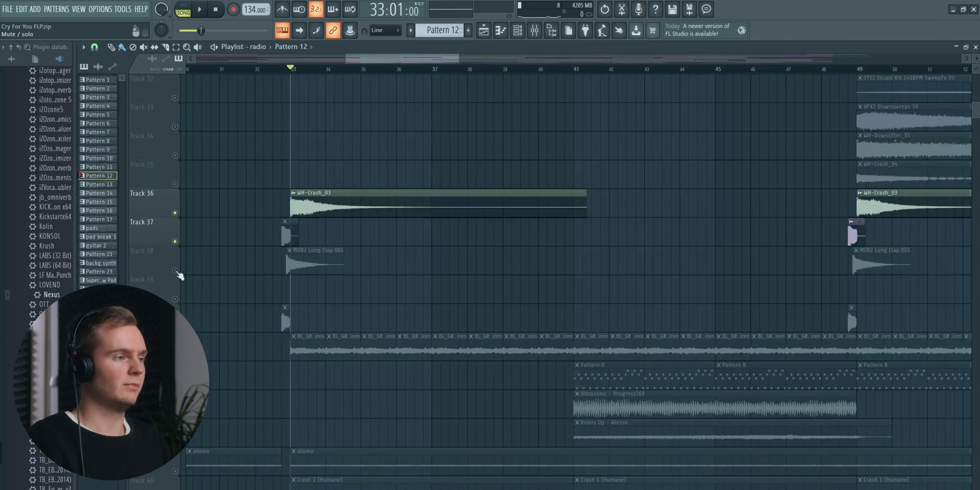
# Unmute the clap tracks below Track 37 and audition them with the crash and BL_G#m_128_BVs_Siren clips from bar 33.
pyautogui.moveTo(175, 271); pyautogui.dragTo(176, 300)
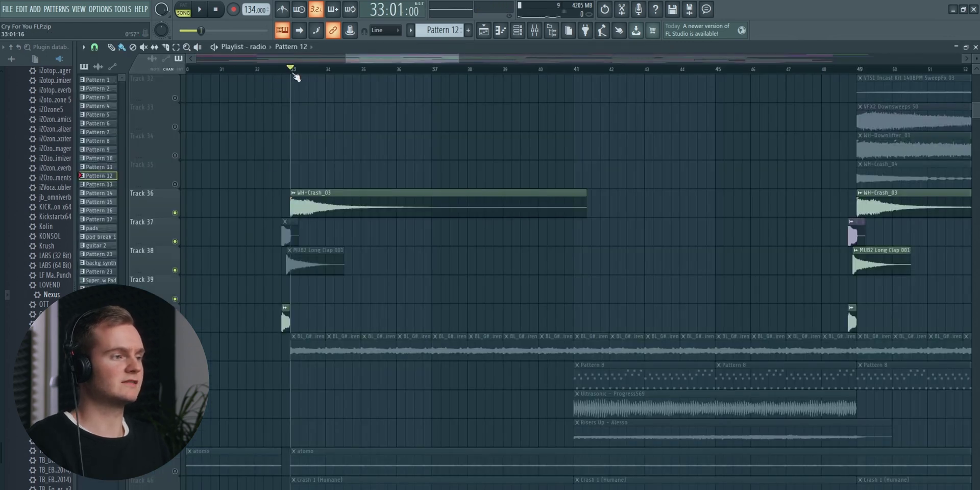
pyautogui.scroll(-5, 236, 233)
pyautogui.doubleClick(393, 207)
pyautogui.press('Escape')
pyautogui.press('space')
pyautogui.scroll(-6, 422, 218)
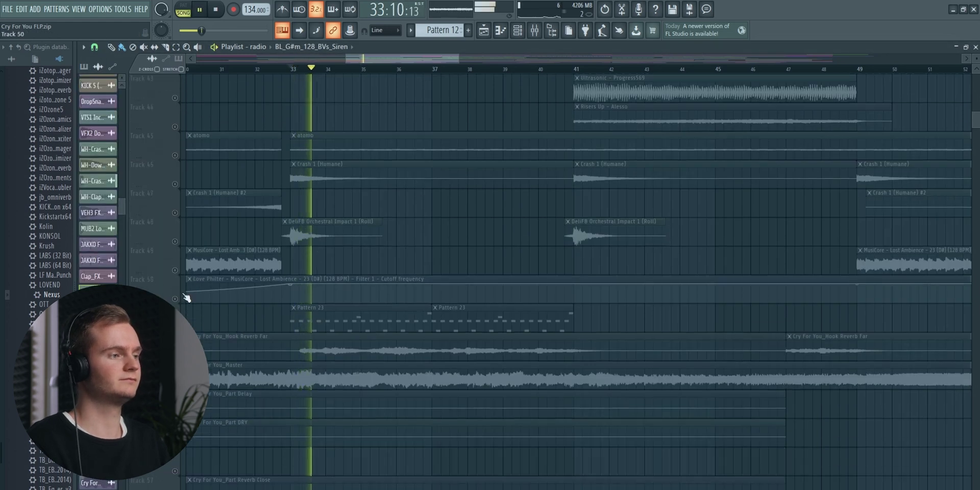
# Unmute the crash and orchestral impact on Tracks 47 and 48, and audition them with Pattern 23 from bar 33.
pyautogui.click(176, 198)
pyautogui.press('space')
pyautogui.click(362, 306)
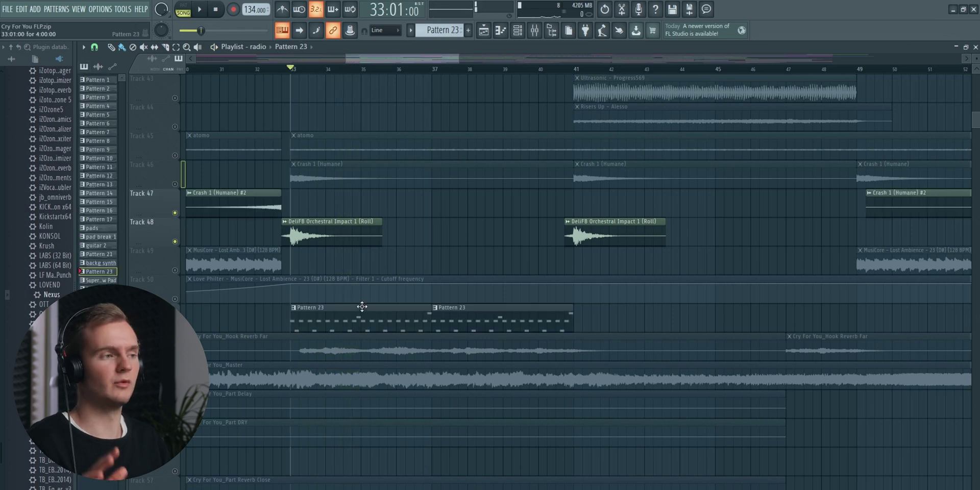
pyautogui.press('space')
pyautogui.scroll(-3, 270, 257)
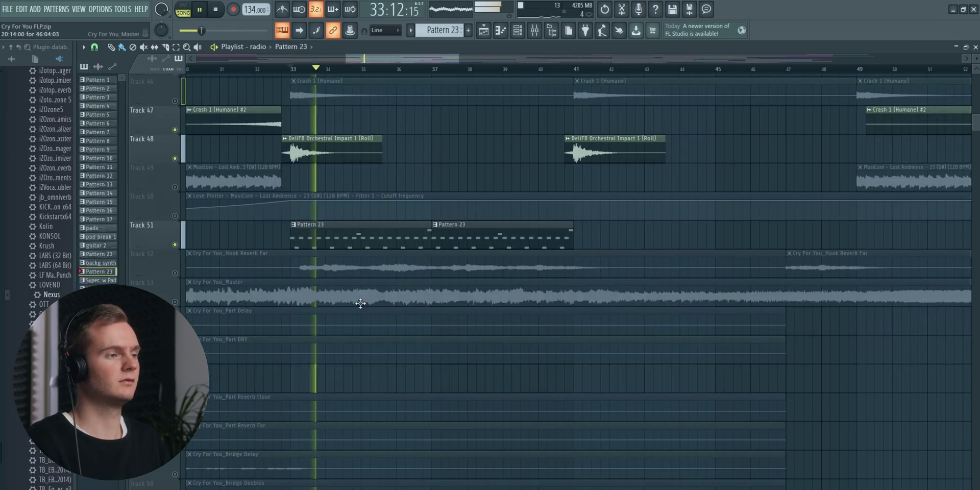
pyautogui.scroll(-15, 270, 257)
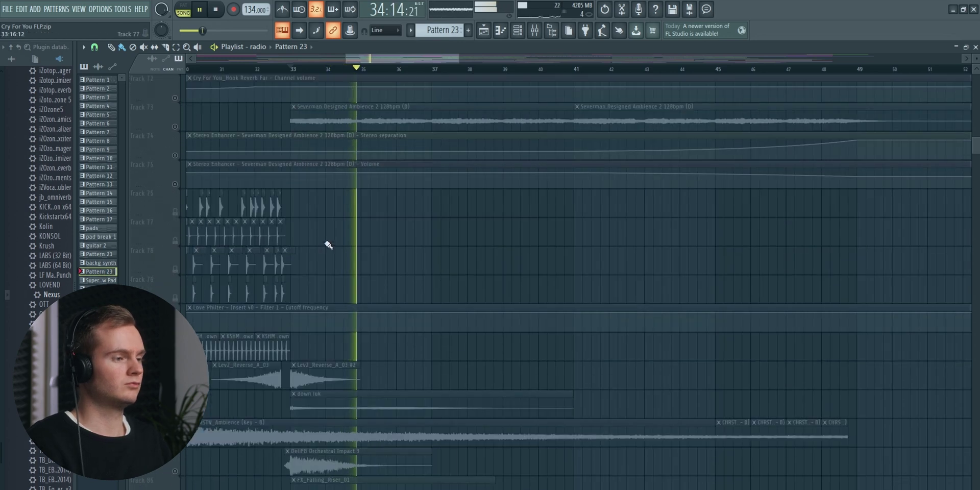
# Restore all playlist tracks from solo and play the full break from bar 33.
pyautogui.press('space')
pyautogui.rightClick(175, 355)
pyautogui.rightClick(174, 356)
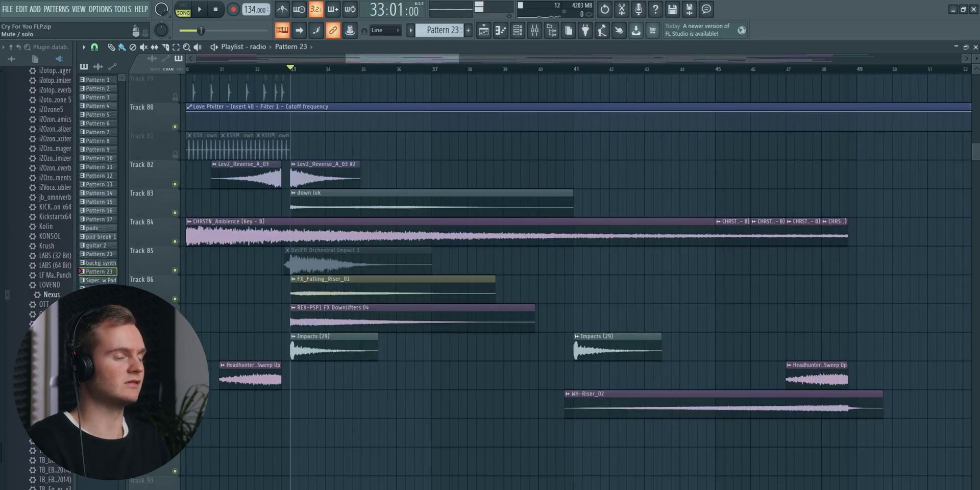
pyautogui.press('space')
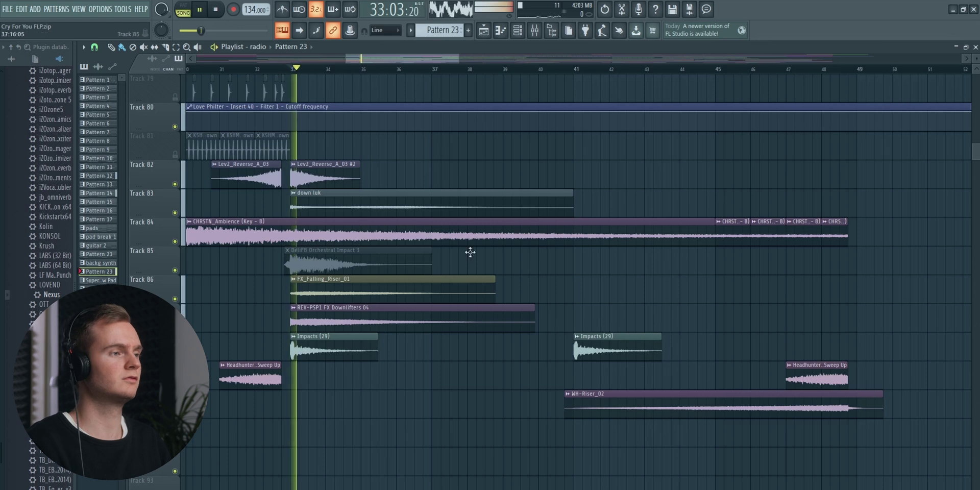
pyautogui.scroll(-2, 455, 61)
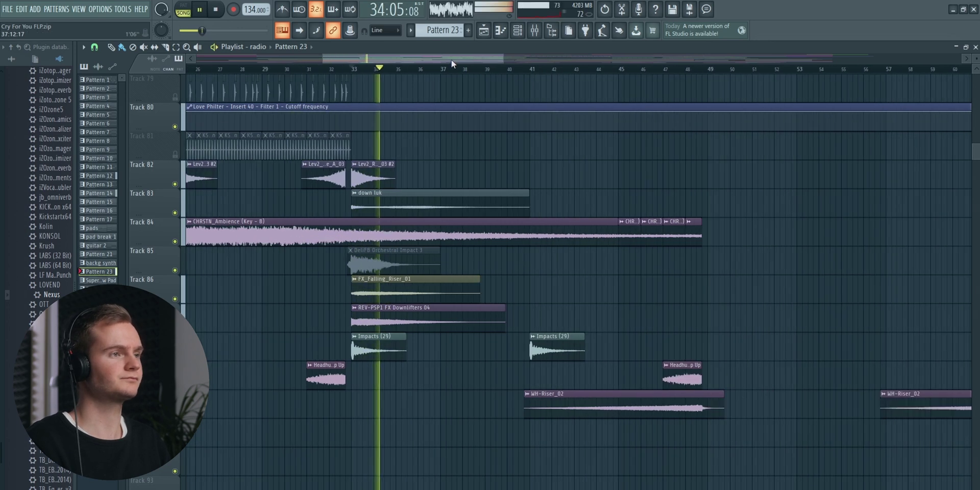
pyautogui.moveTo(452, 60); pyautogui.dragTo(476, 69)
pyautogui.press('space')
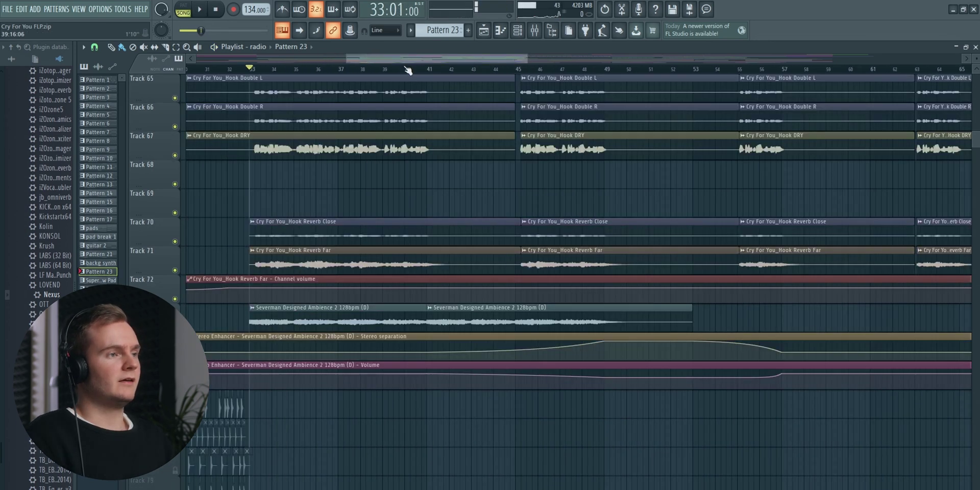
# Play the full arrangement from bar 40 into the build-up section.
pyautogui.click(408, 70)
pyautogui.scroll(3, 408, 70)
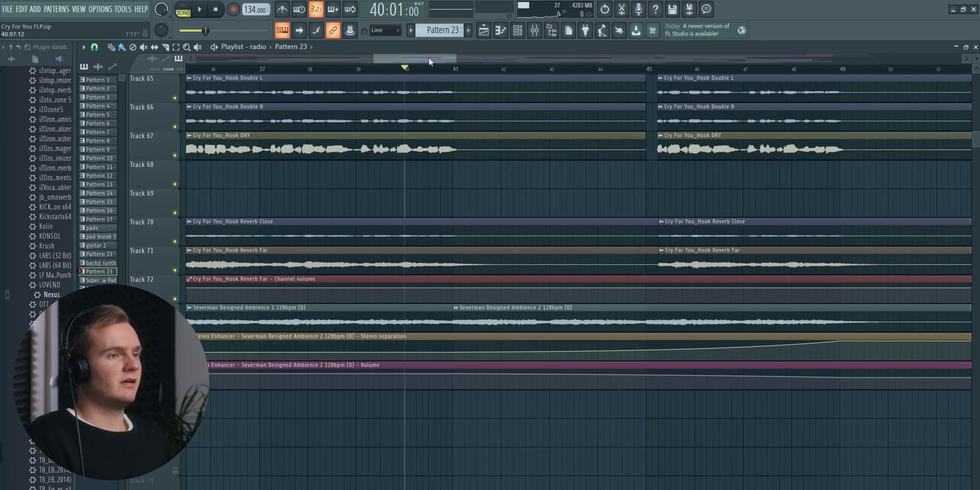
pyautogui.scroll(2, 447, 58)
pyautogui.press('space')
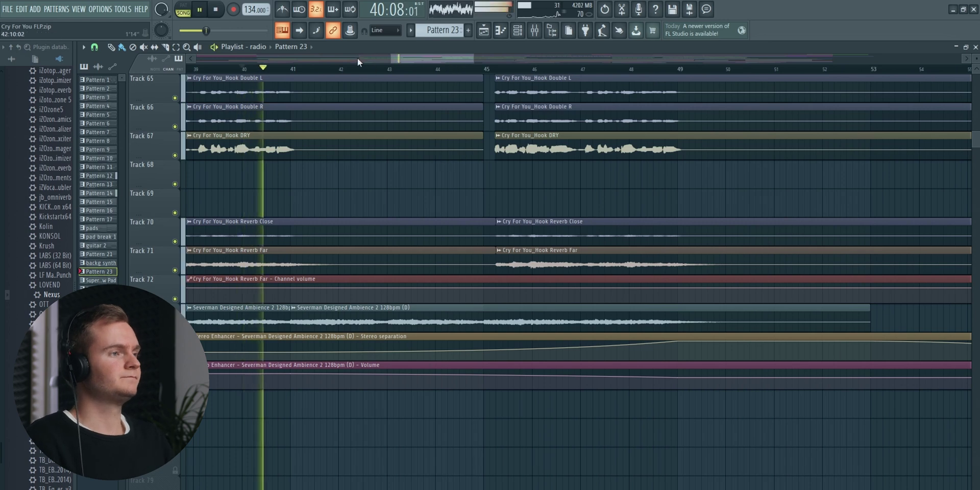
pyautogui.scroll(-2, 367, 70)
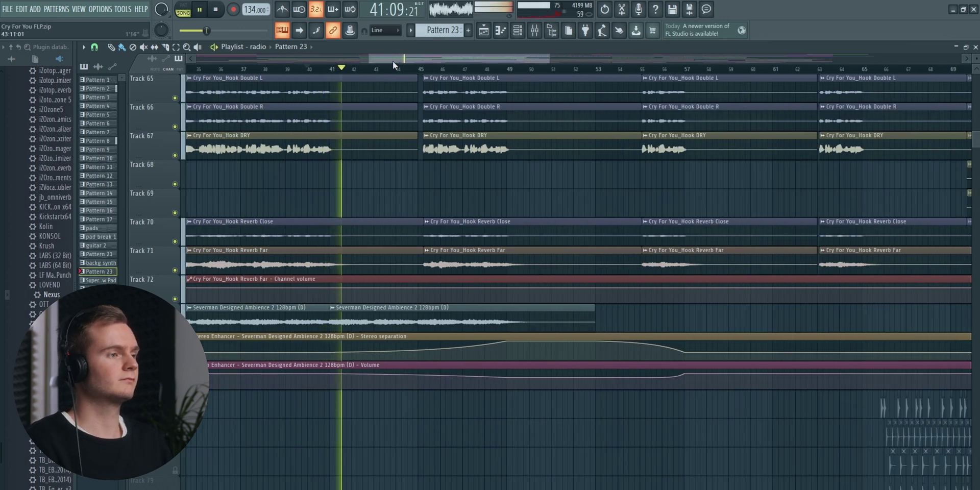
pyautogui.moveTo(393, 61); pyautogui.dragTo(400, 62)
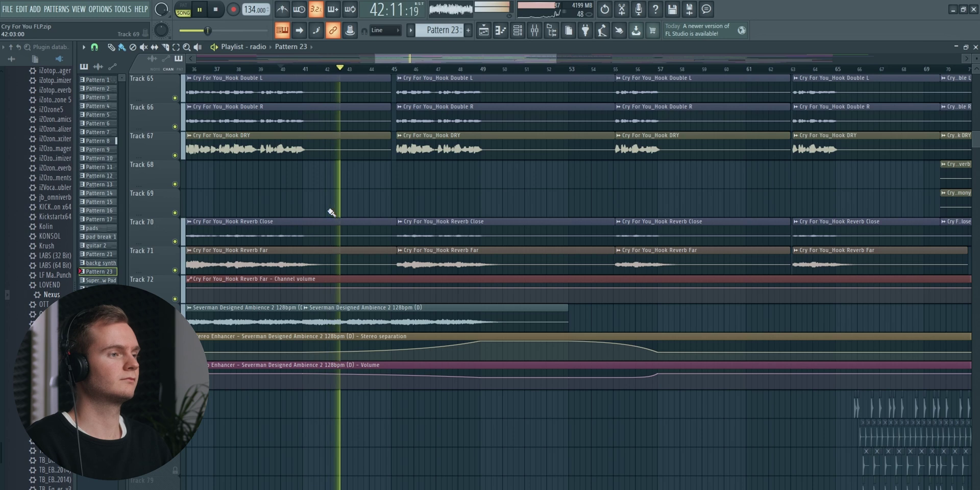
pyautogui.scroll(3, 331, 213)
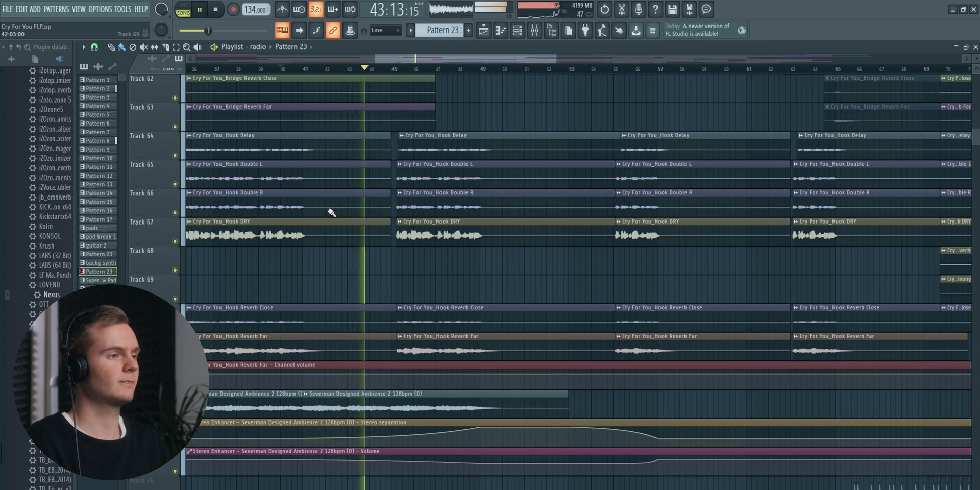
pyautogui.press('space')
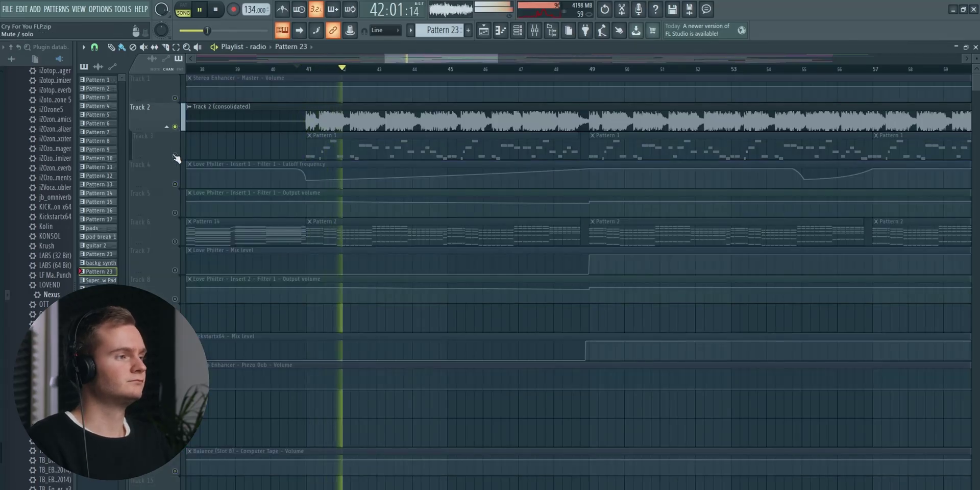
# Unmute Tracks 3 to 5 alongside Track 2 during playback, and stop the song.
pyautogui.moveTo(175, 158); pyautogui.dragTo(175, 212)
pyautogui.press('space')
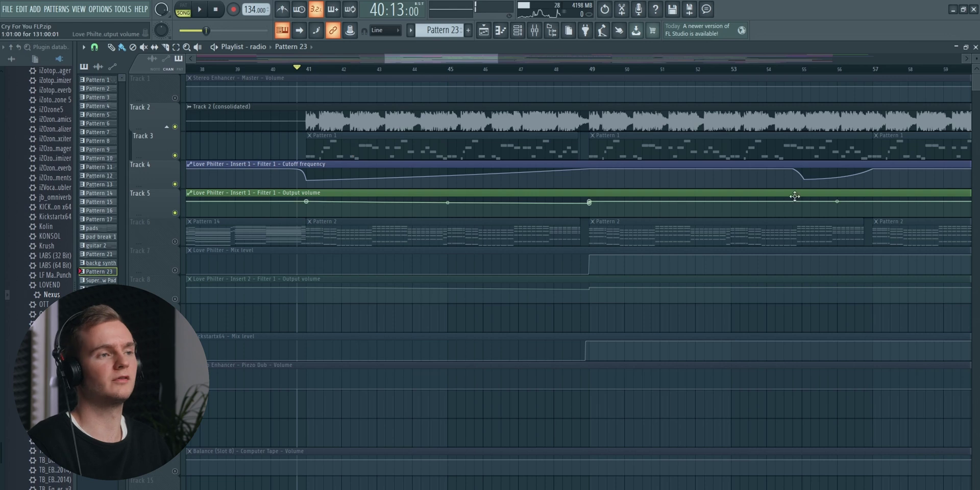
# Solo Track 6, unmute the Love Philter automations on Tracks 7 and 8, and play Pattern 2 from bar 41.
pyautogui.rightClick(170, 244)
pyautogui.click(166, 244)
pyautogui.rightClick(175, 242)
pyautogui.click(175, 270)
pyautogui.click(175, 299)
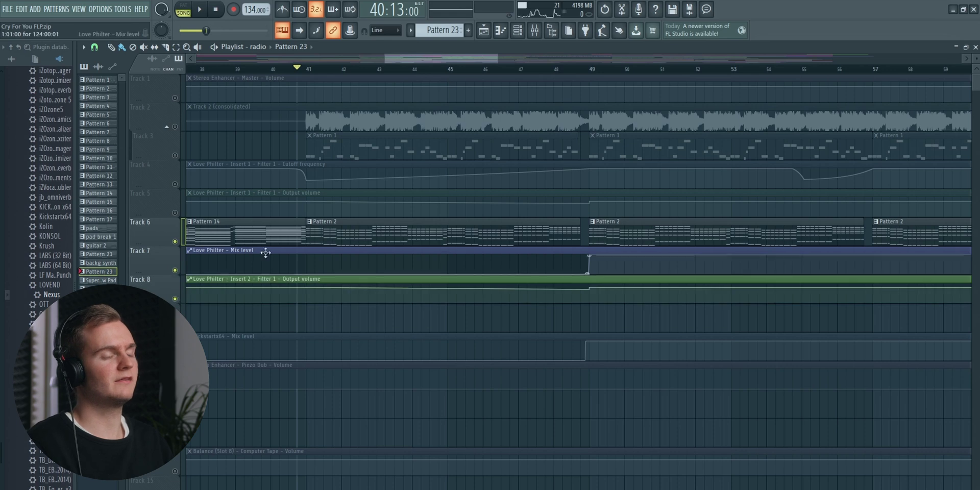
pyautogui.click(315, 72)
pyautogui.press('space')
pyautogui.click(384, 237)
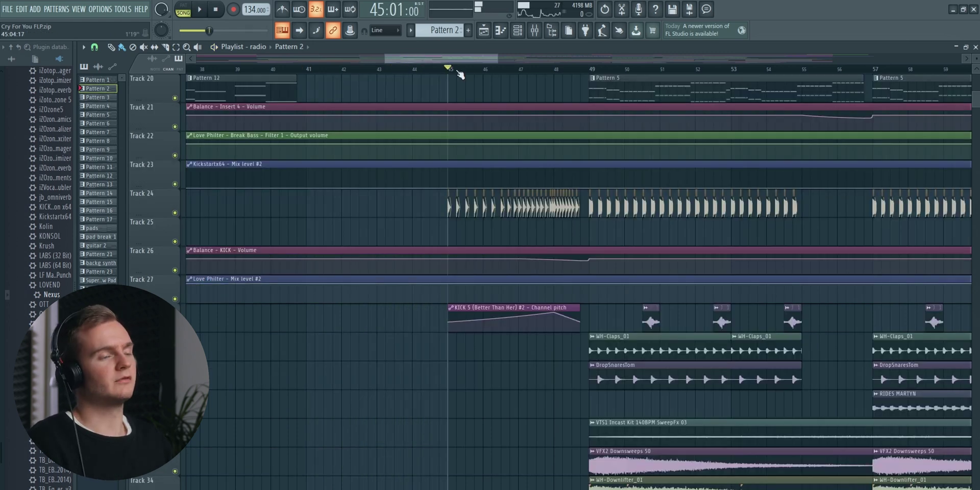
# Examine the accelerating kick roll from bar 45 with its channel pitch and volume automation.
pyautogui.scroll(3, 458, 72)
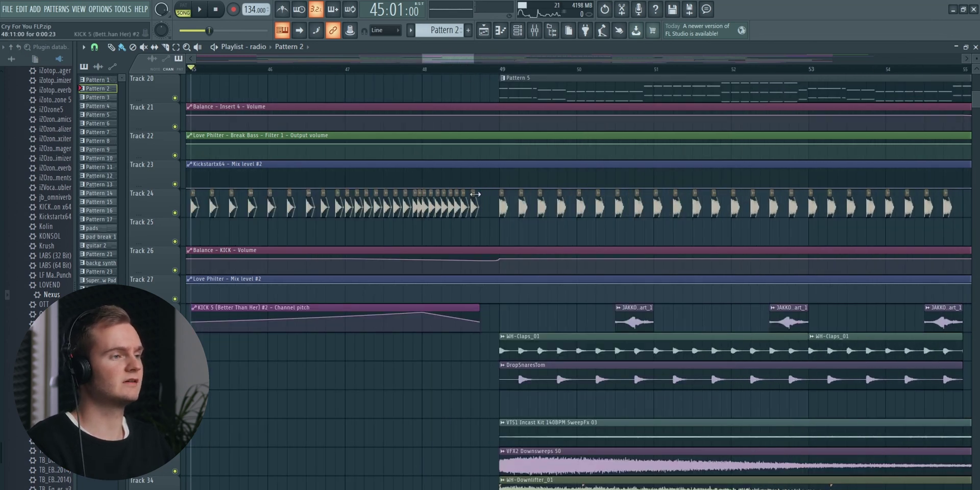
pyautogui.scroll(-1, 452, 70)
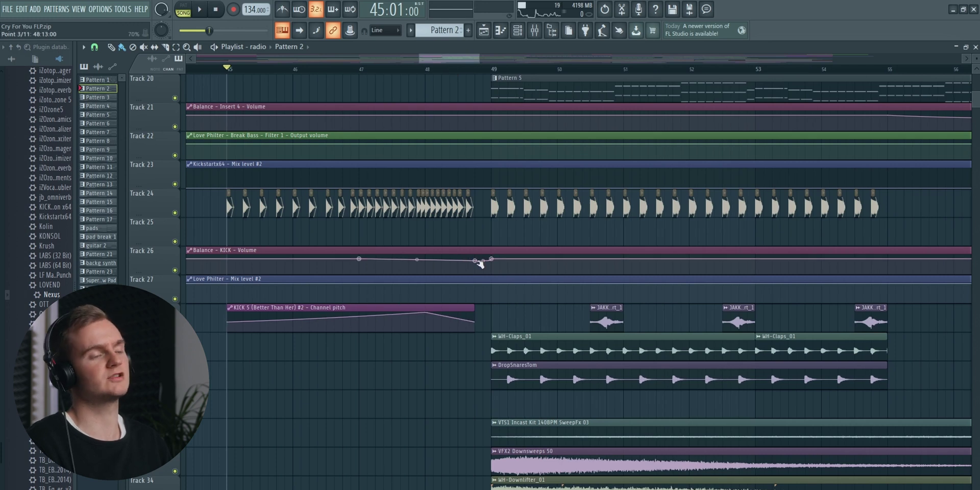
# Solo the riser clips on Tracks 43 and 44, play them from bar 45, and unmute Track 45 during playback.
pyautogui.scroll(-6, 479, 261)
pyautogui.rightClick(175, 217)
pyautogui.click(166, 237)
pyautogui.keyDown('ctrl'); pyautogui.click(174, 240); pyautogui.keyUp('ctrl')
pyautogui.click(175, 212)
pyautogui.press('space')
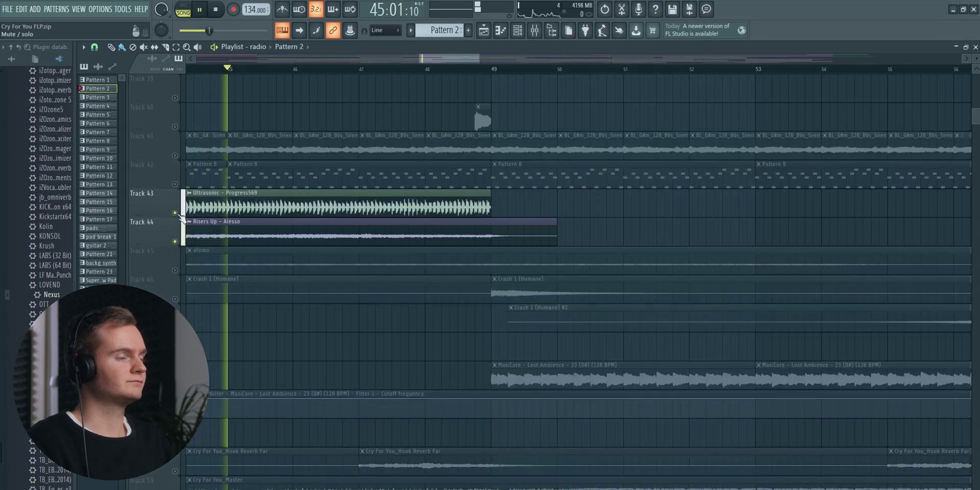
pyautogui.click(175, 270)
# Play the full build-up from bar 45 with all tracks unmuted, and stop during bar 48.
pyautogui.scroll(-10, 385, 317)
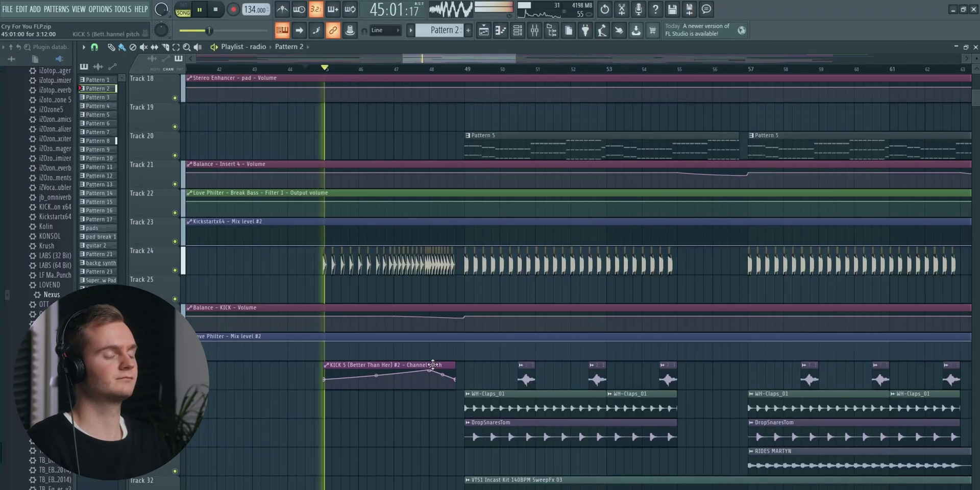
pyautogui.scroll(2, 406, 85)
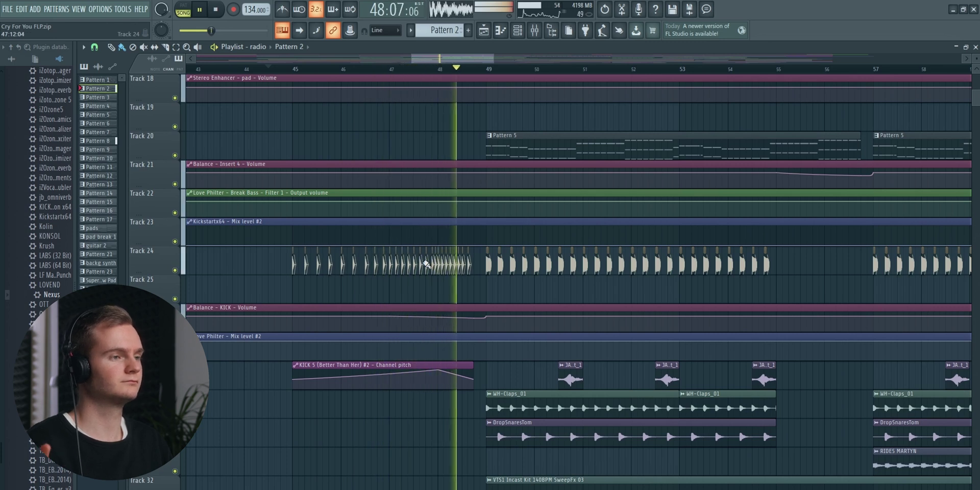
pyautogui.press('space')
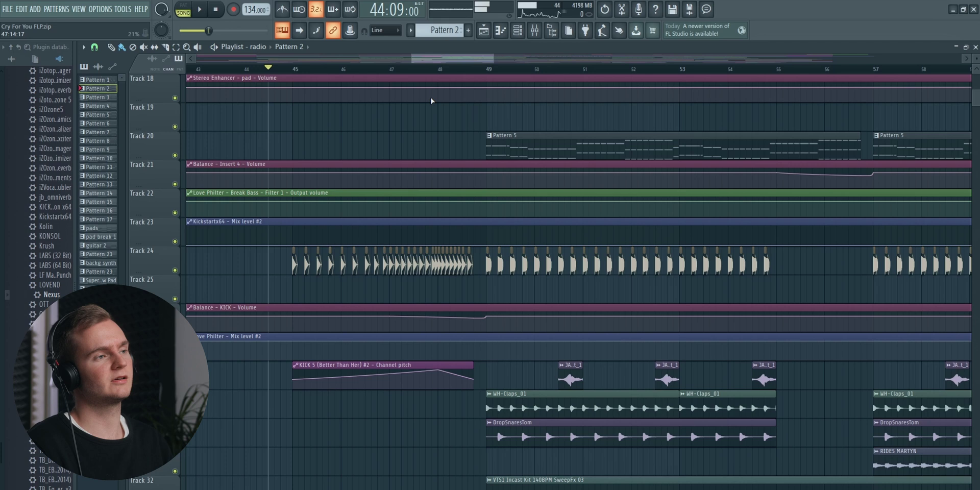
# Play the arrangement from around bar 47 through the transition into the drop, and stop at about bar 56.
pyautogui.click(435, 72)
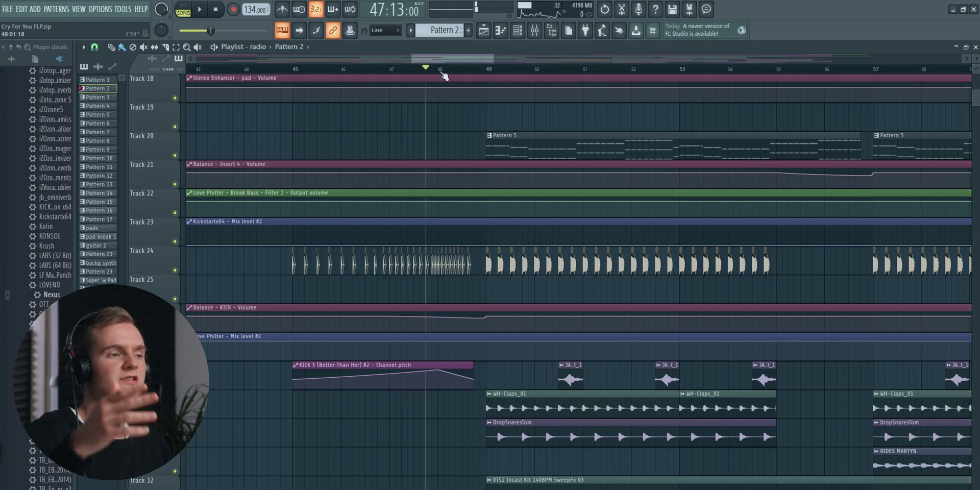
pyautogui.moveTo(442, 72); pyautogui.dragTo(443, 74)
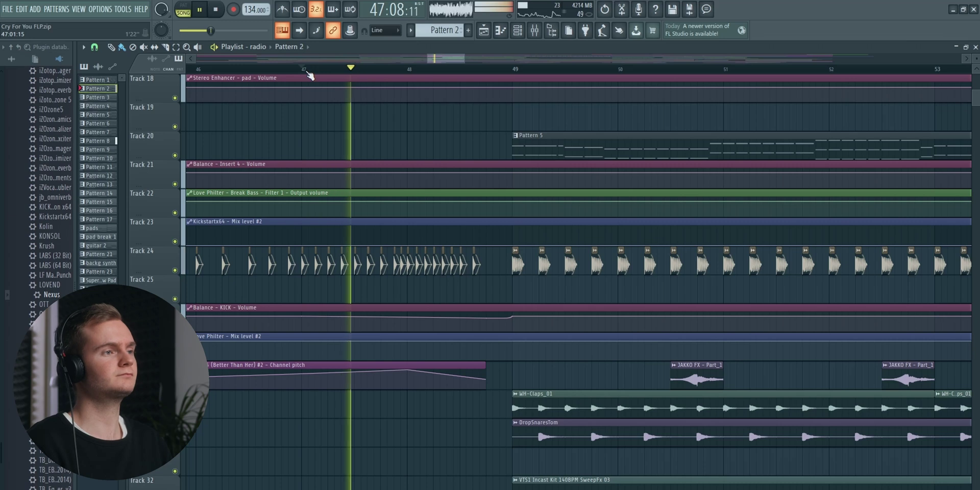
pyautogui.scroll(-3, 415, 70)
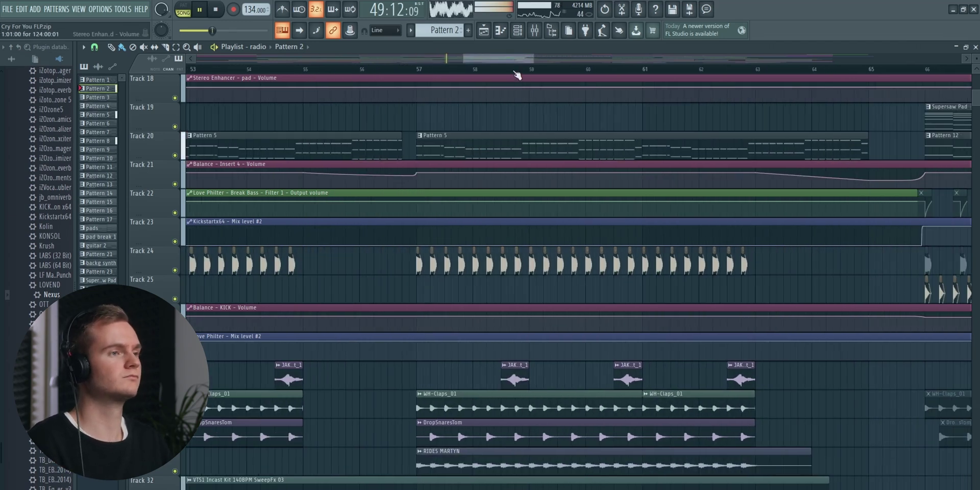
pyautogui.scroll(-5, 515, 72)
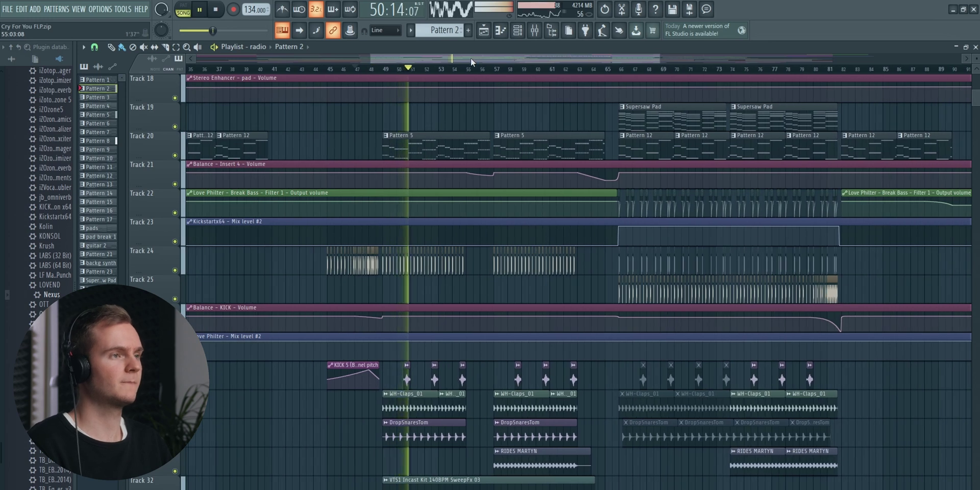
pyautogui.moveTo(471, 57); pyautogui.dragTo(483, 59)
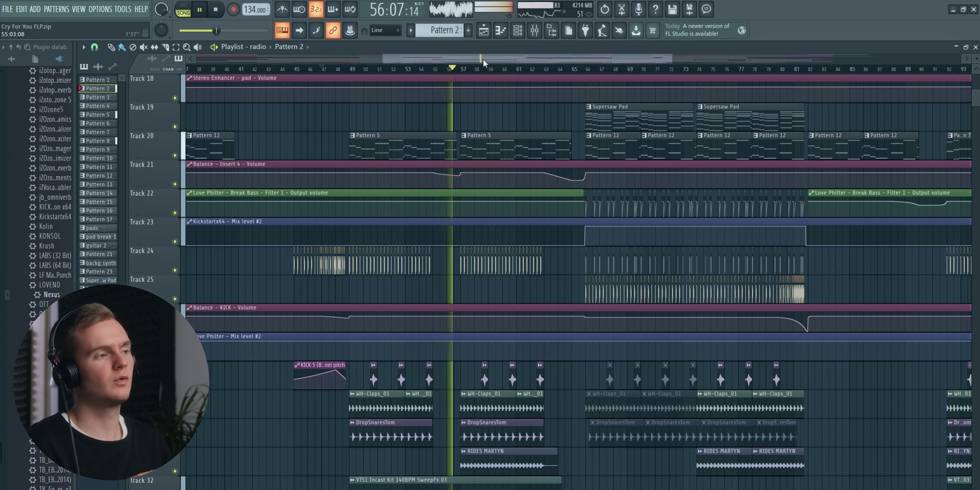
pyautogui.press('space')
# Solo Track 2 with Tracks 3 to 5, show Pattern 1's channels, and play the lead from bar 49.
pyautogui.scroll(5, 394, 182)
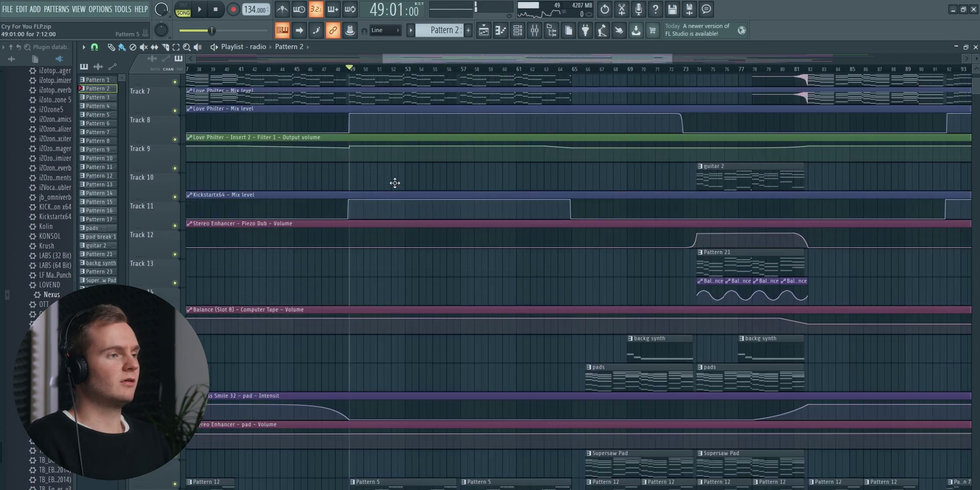
pyautogui.scroll(3, 395, 183)
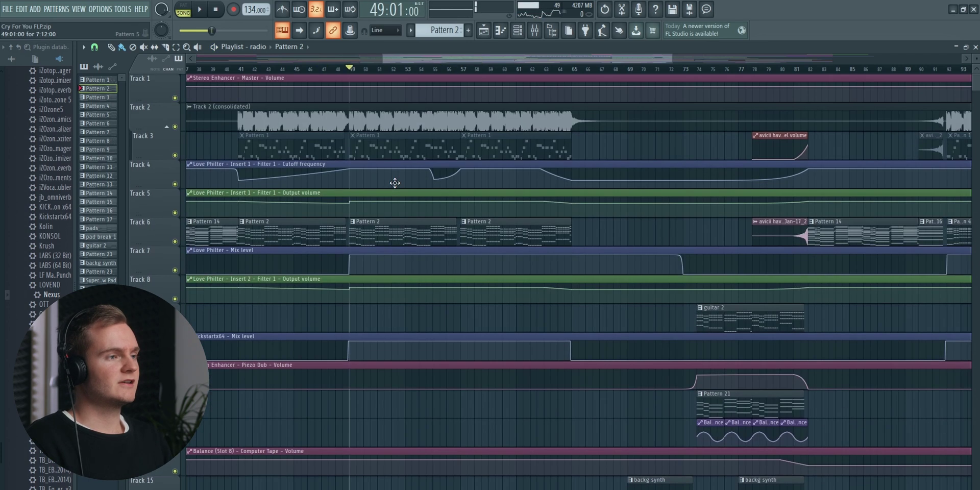
pyautogui.rightClick(174, 126)
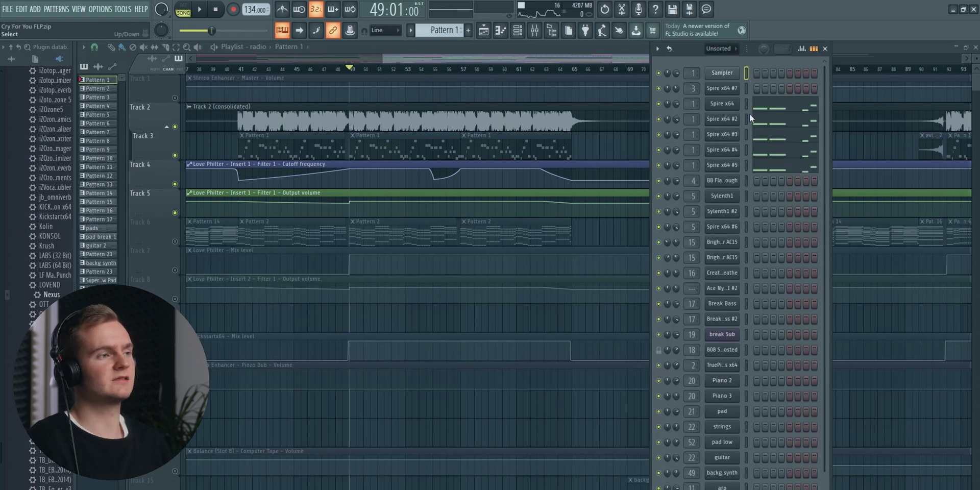
pyautogui.press('space')
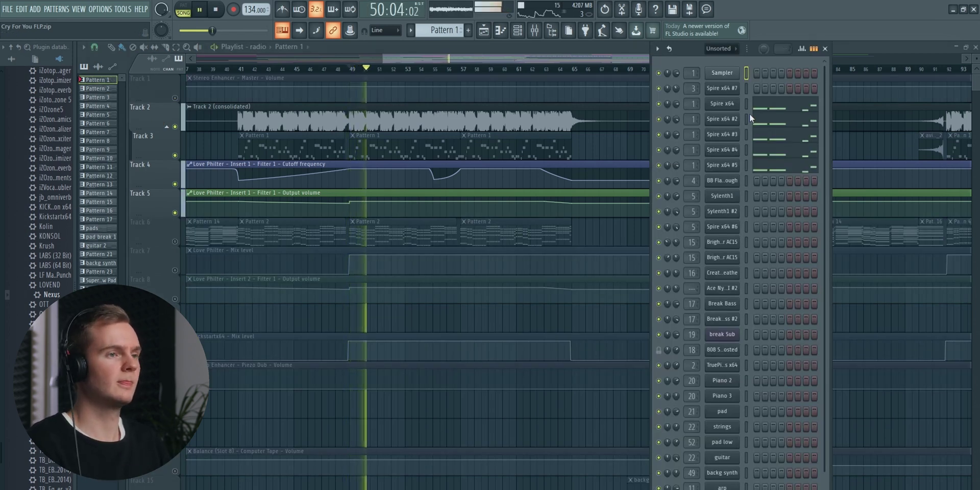
# Loop Pattern 1 and audition the Spire x64 and Spire x64 #2 layers individually, viewing their synth settings.
pyautogui.press('space')
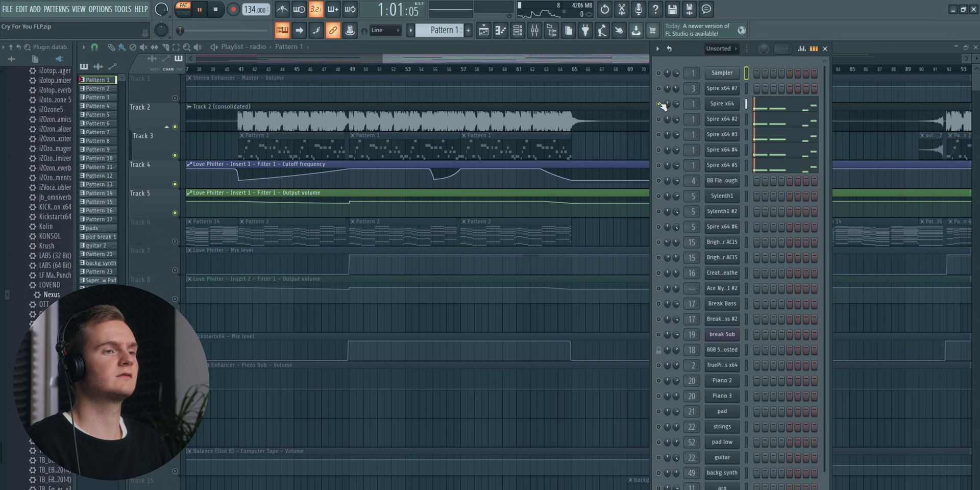
pyautogui.click(730, 107)
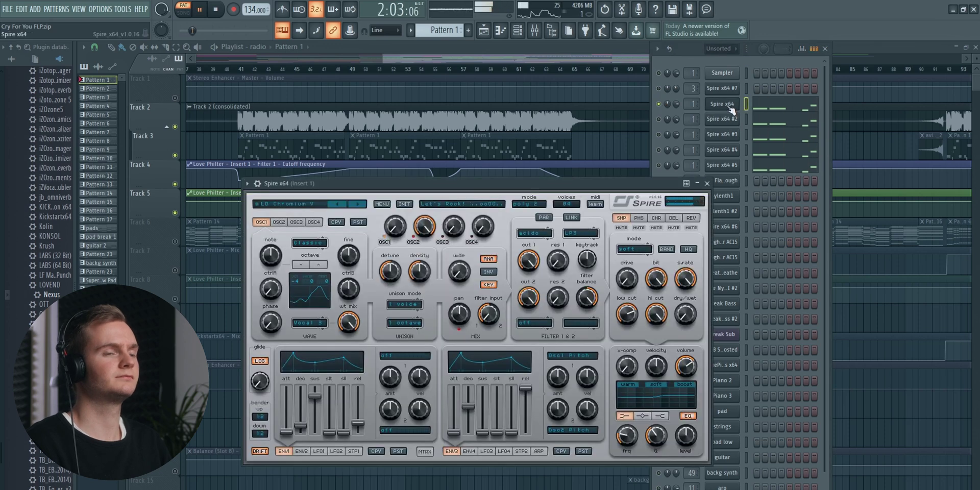
pyautogui.click(729, 105)
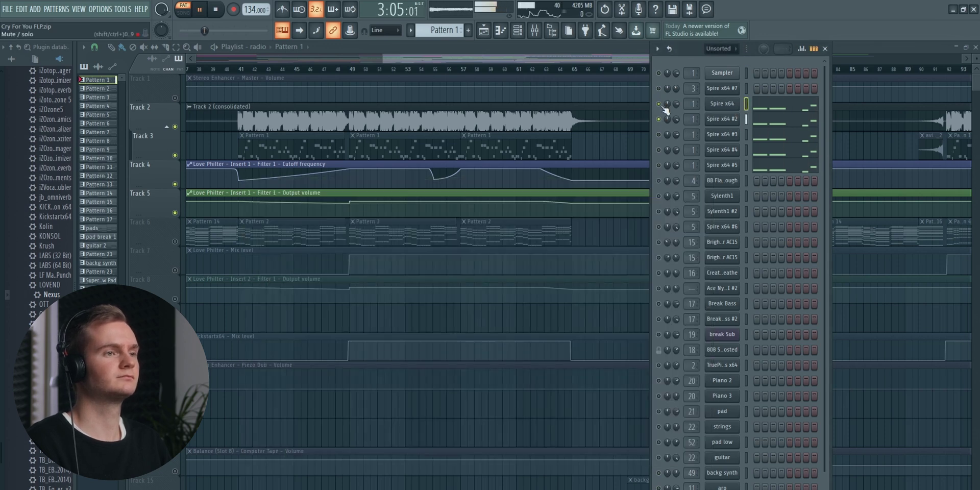
pyautogui.click(724, 124)
pyautogui.click(725, 121)
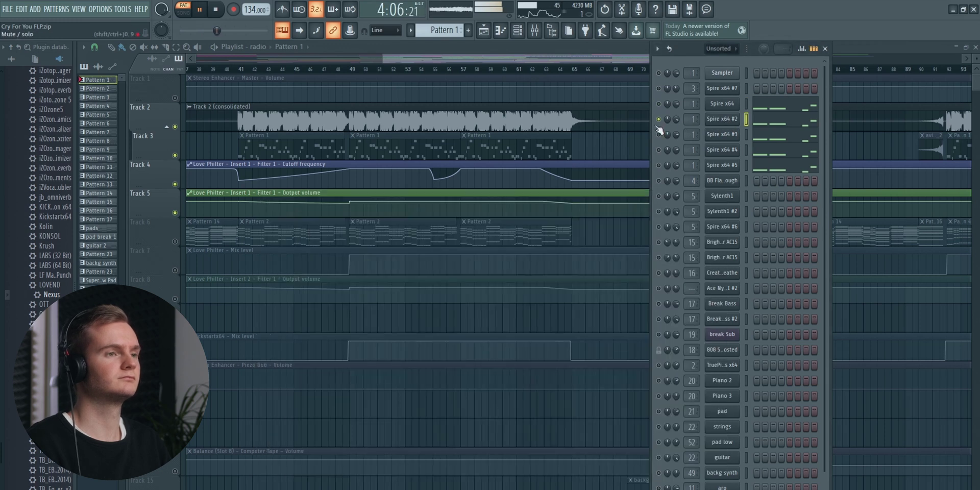
# Audition the Spire x64 #3, #4 and #5 layers individually, viewing the synth settings of #3 and #4.
pyautogui.click(727, 138)
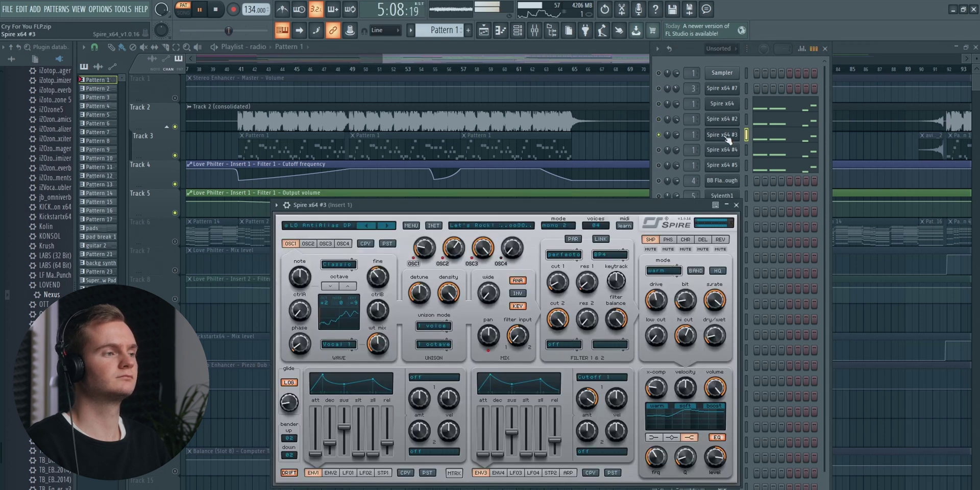
pyautogui.click(727, 136)
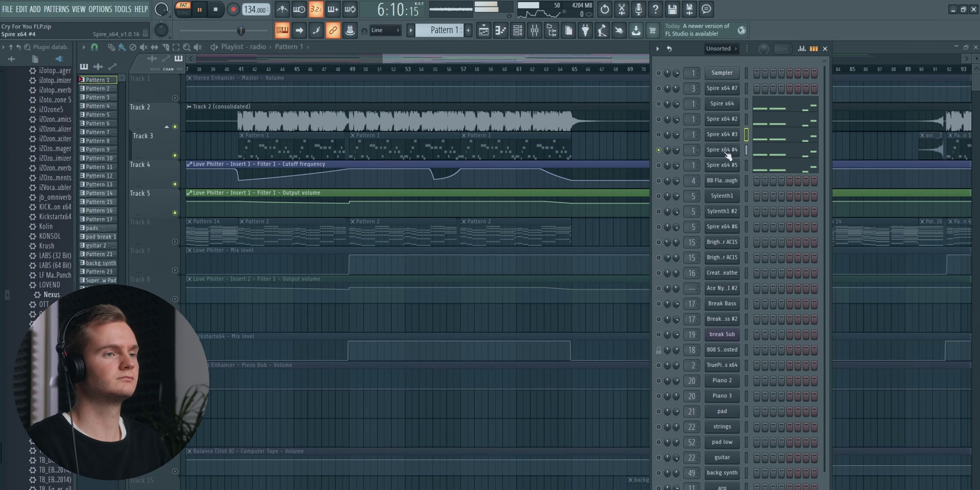
pyautogui.click(727, 152)
pyautogui.click(728, 154)
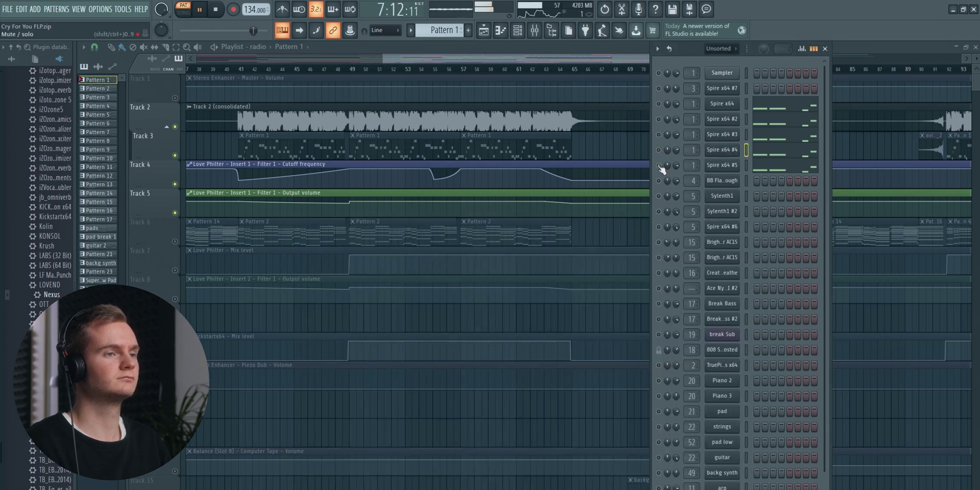
pyautogui.click(726, 156)
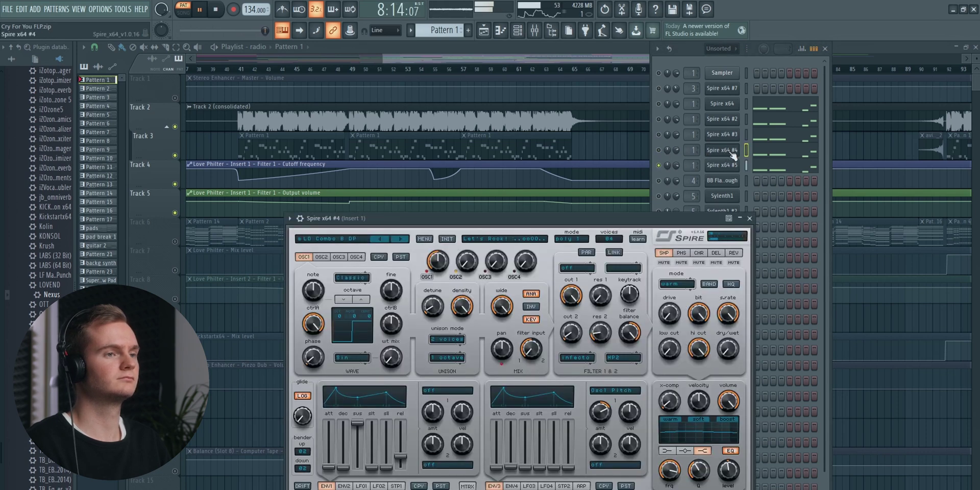
pyautogui.click(734, 154)
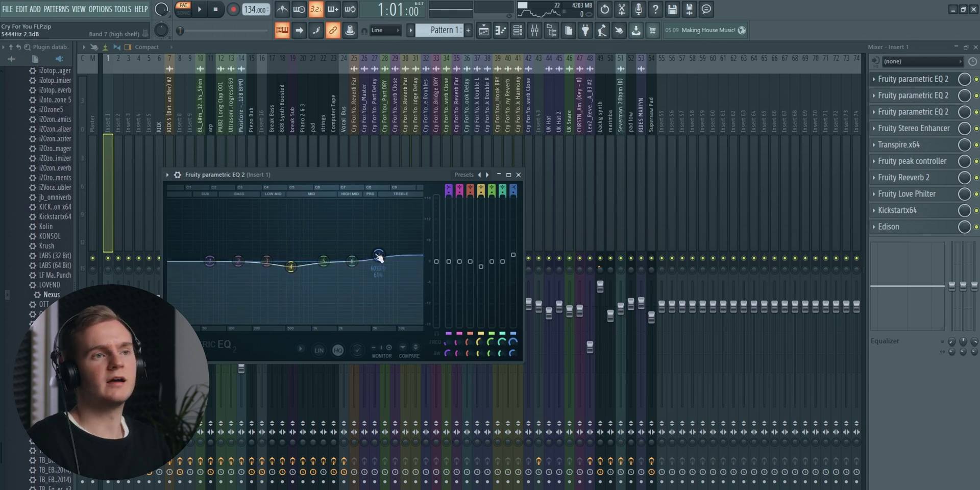
# Inspect the three Fruity parametric EQ 2 curves and the Fruity Stereo Enhancer settings on mixer Insert 1.
pyautogui.click(938, 78)
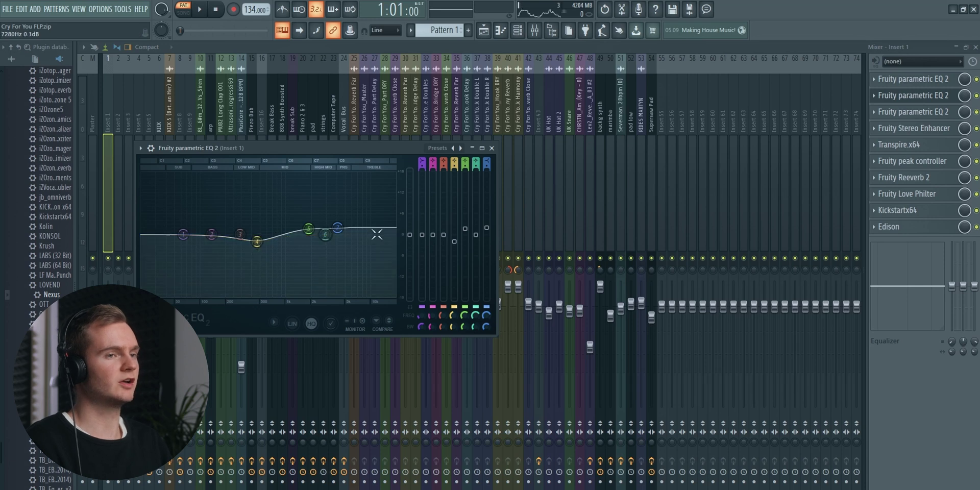
pyautogui.click(925, 97)
pyautogui.click(927, 114)
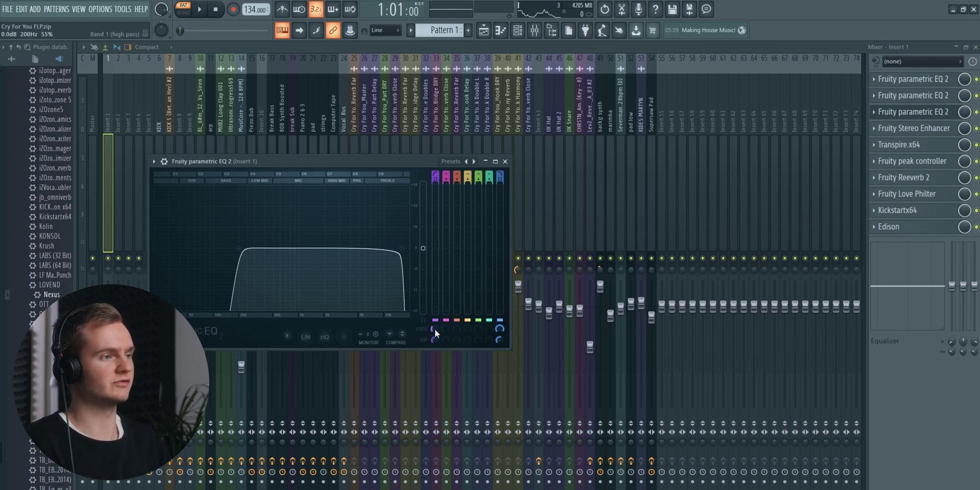
pyautogui.click(921, 128)
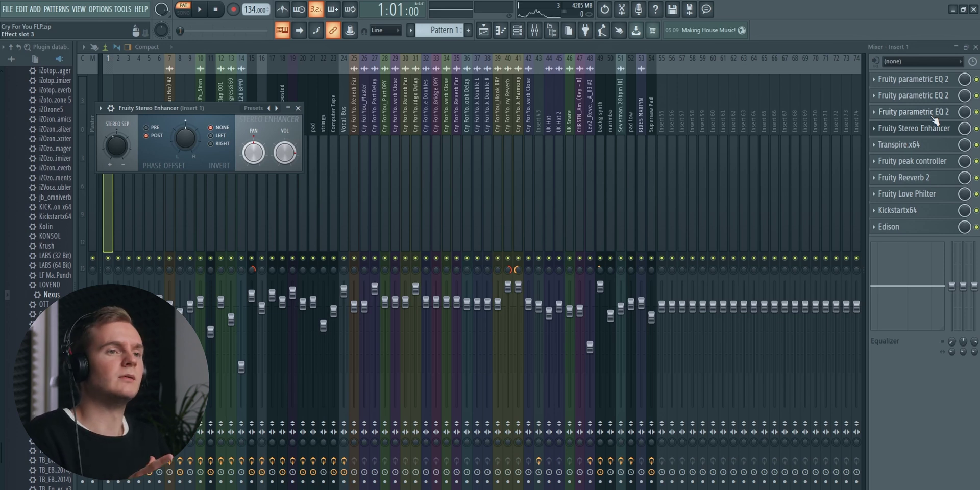
# Inspect Insert 1's Transpire, peak controller, Reeverb 2, Love Philter and Kickstart effects.
pyautogui.click(904, 145)
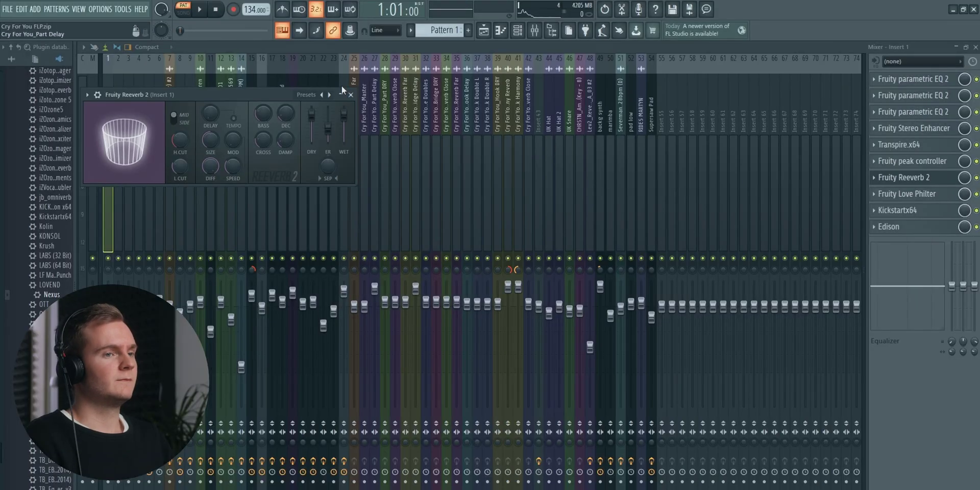
pyautogui.click(919, 161)
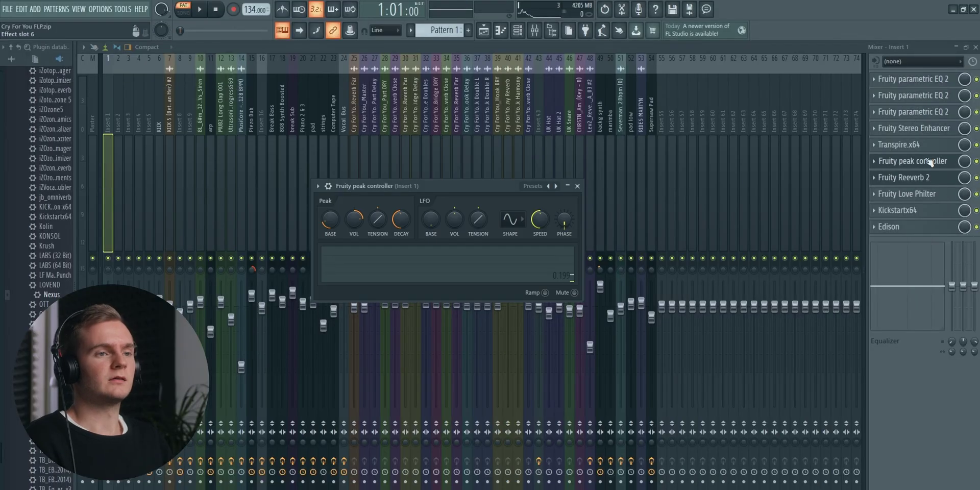
pyautogui.click(918, 178)
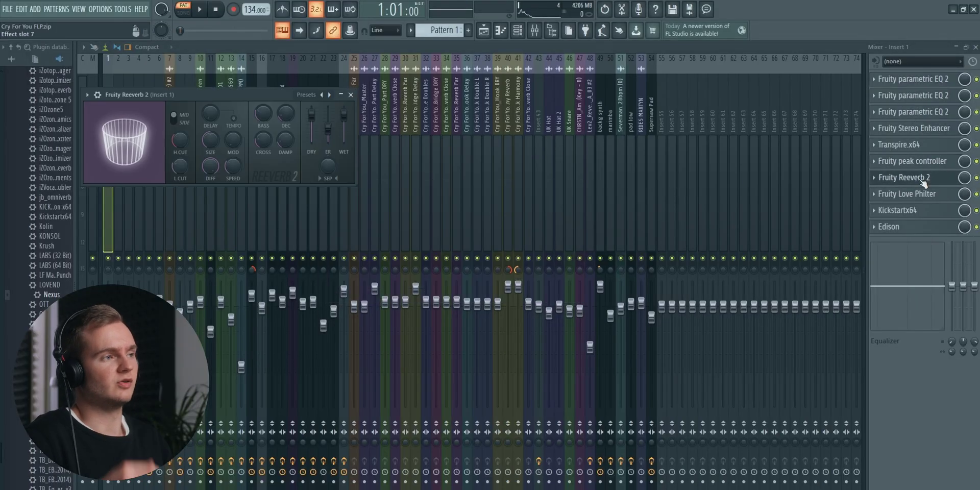
pyautogui.click(918, 193)
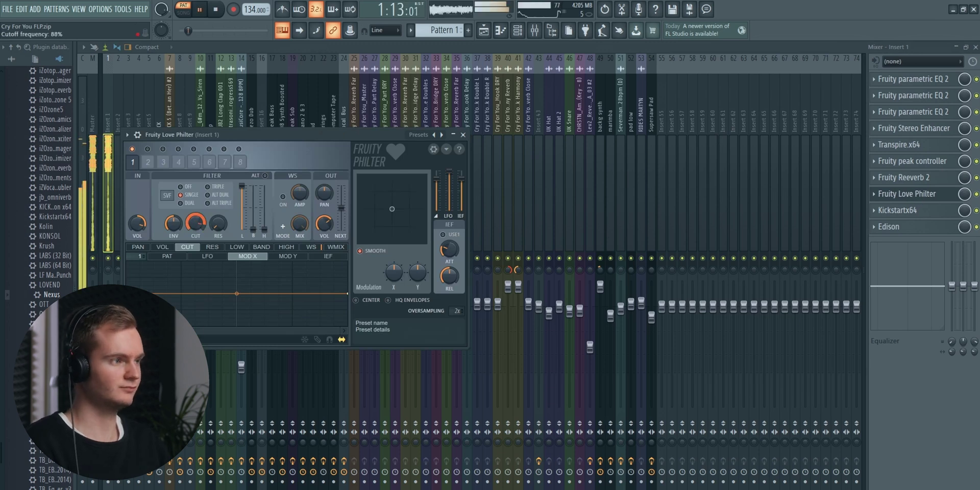
pyautogui.click(926, 209)
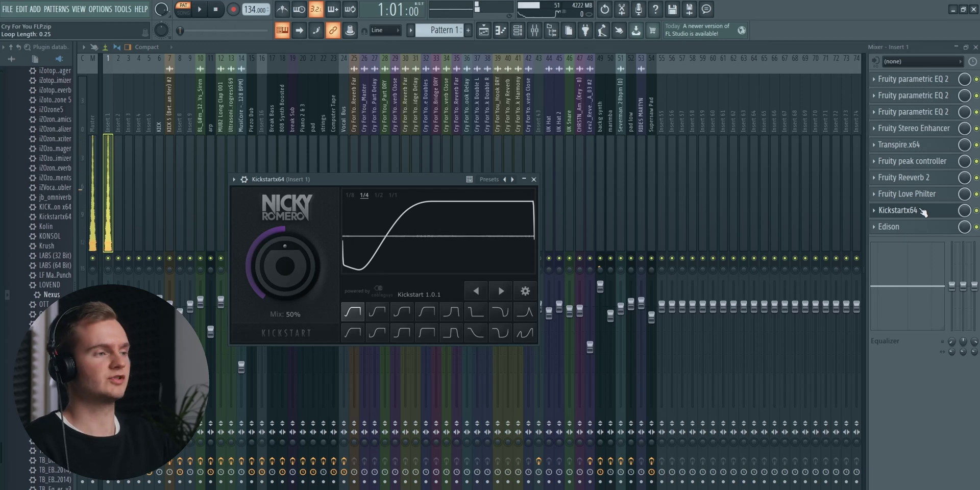
pyautogui.click(922, 210)
pyautogui.click(922, 210)
pyautogui.click(922, 210)
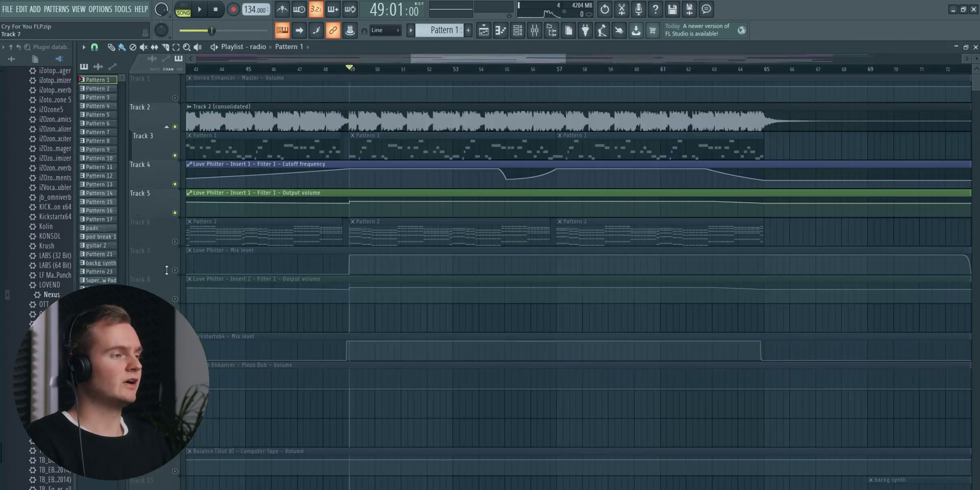
# Solo Track 6, unmute the automations on Tracks 7 and 8, and audition Pattern 2's piano and Spire channels from bar 49.
pyautogui.rightClick(176, 241)
pyautogui.click(175, 270)
pyautogui.click(176, 299)
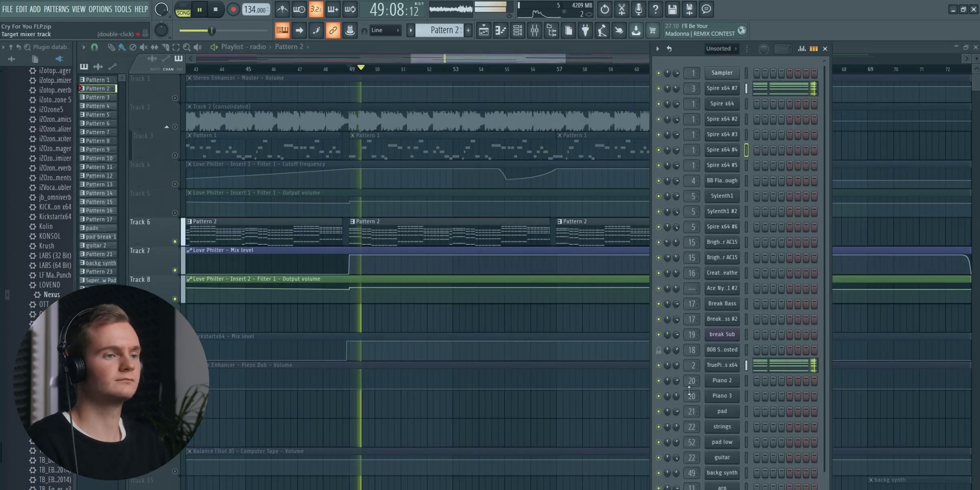
pyautogui.click(658, 365)
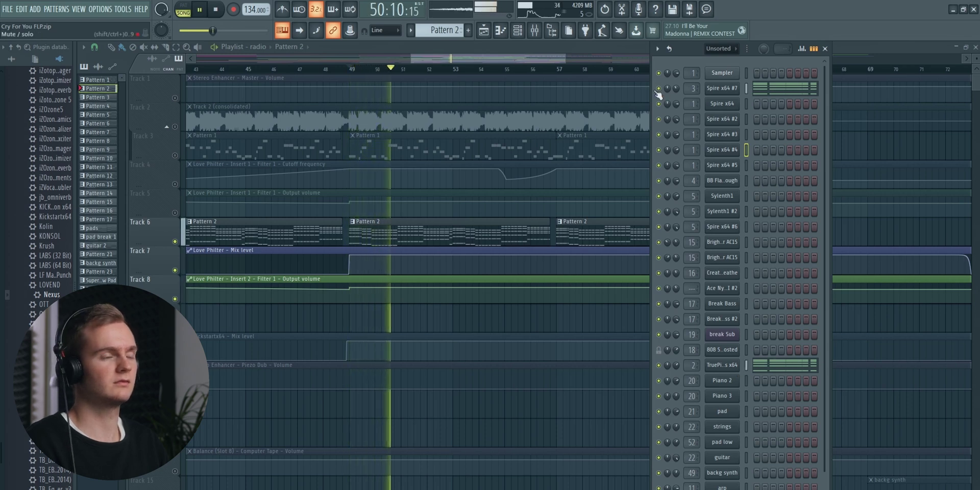
# Close the channel rack and unmute the kick automations, claps and DropSnaresTom layers on Tracks 26 to 30.
pyautogui.press('F6')
pyautogui.scroll(-15, 486, 202)
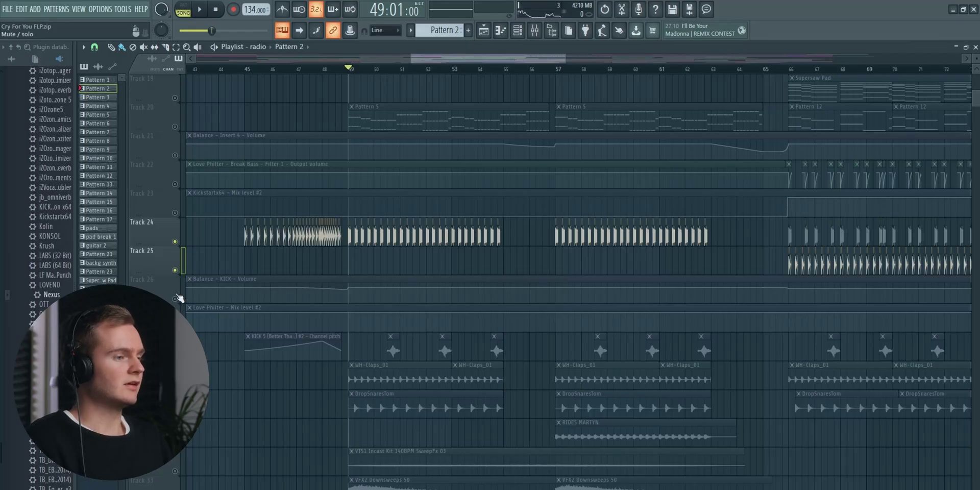
pyautogui.scroll(-5, 416, 256)
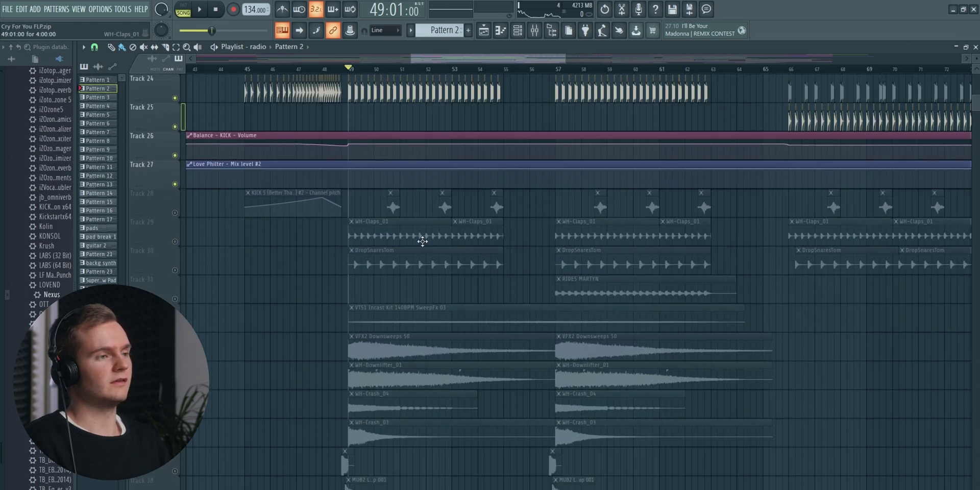
pyautogui.click(177, 269)
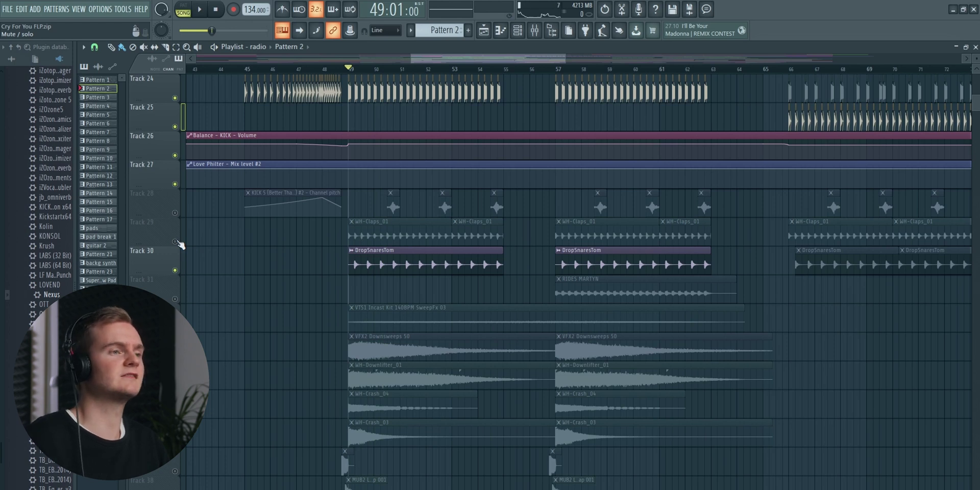
pyautogui.moveTo(175, 242); pyautogui.dragTo(175, 213)
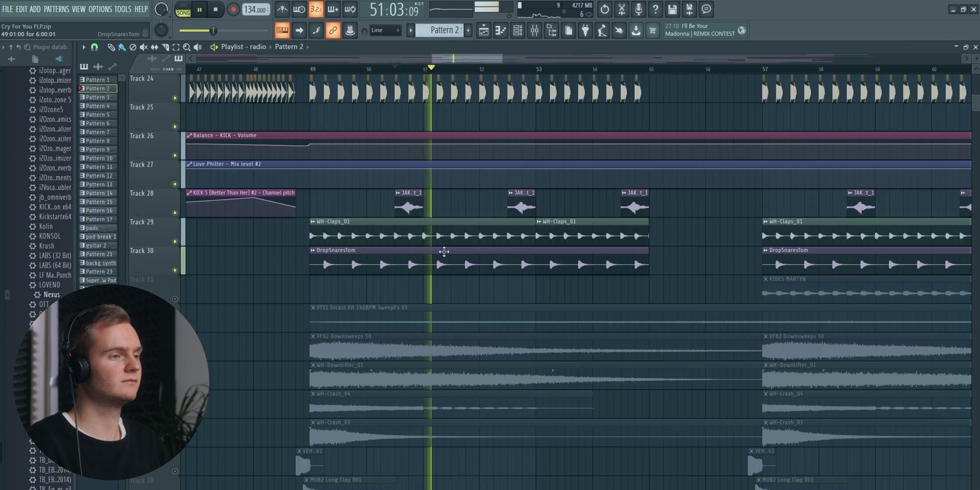
# Unmute the ride, downsweep, downlifter and crash layers from Track 31 down and audition the drop from bar 49.
pyautogui.scroll(-2, 443, 251)
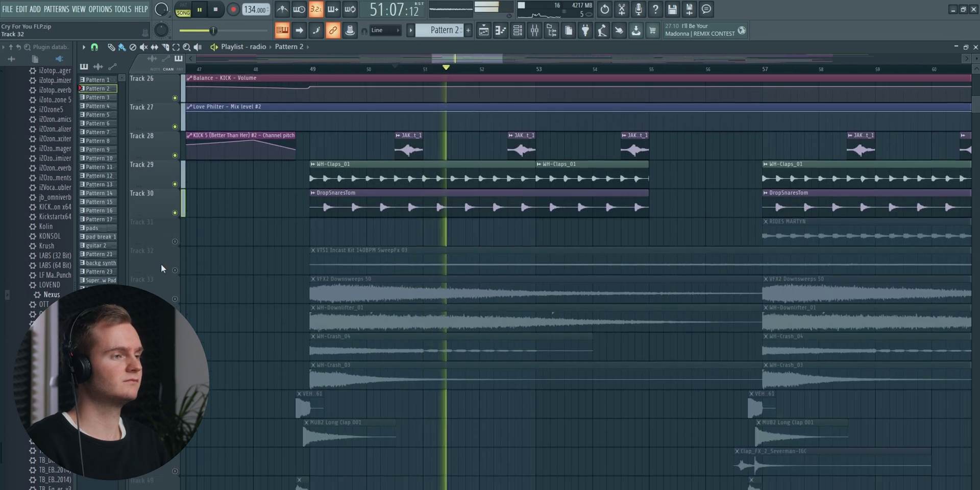
pyautogui.press('space')
pyautogui.moveTo(175, 270); pyautogui.dragTo(175, 385)
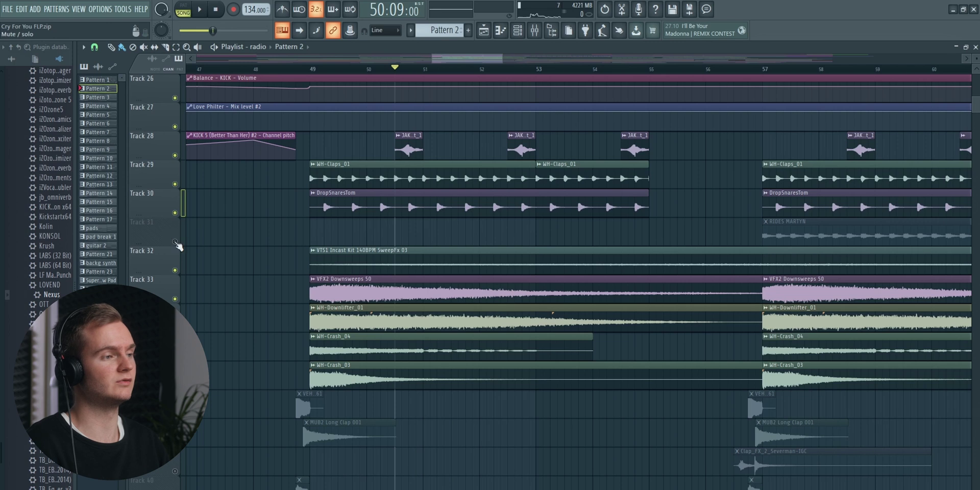
pyautogui.click(175, 241)
pyautogui.click(311, 69)
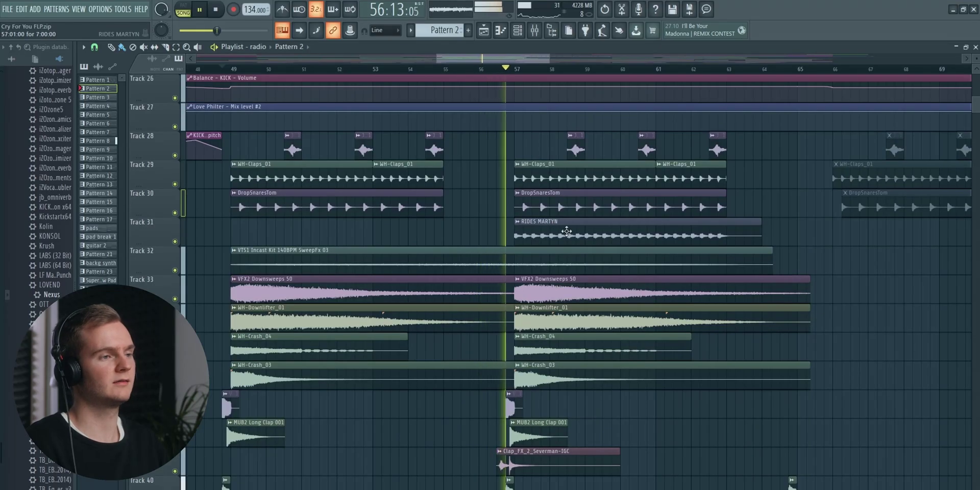
# Inspect the RIDES MARTYN clip's sample settings and its volume multiplier in the level adjustments.
pyautogui.doubleClick(586, 224)
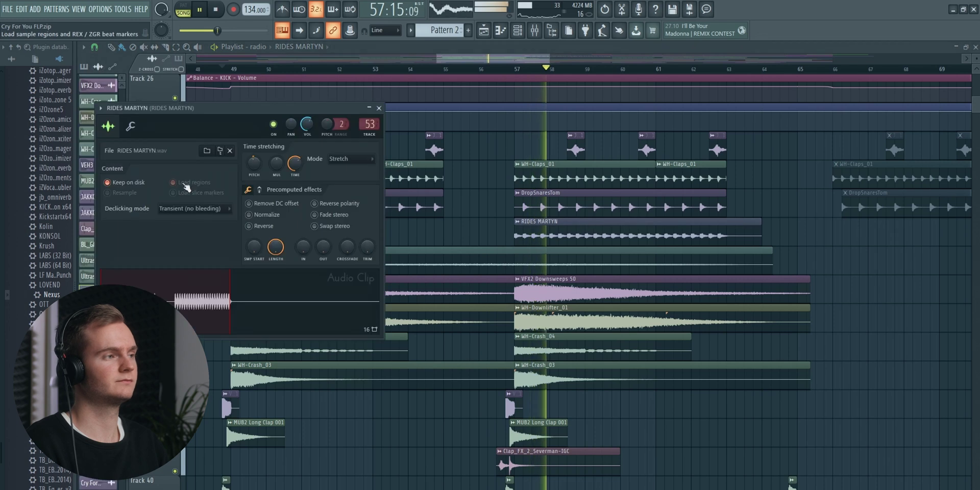
pyautogui.click(137, 129)
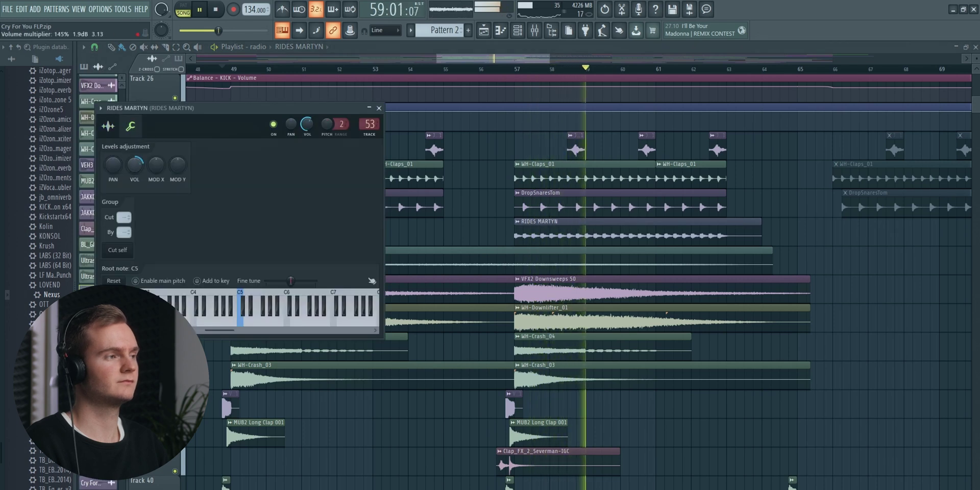
pyautogui.rightClick(135, 164)
pyautogui.click(144, 172)
pyautogui.click(379, 109)
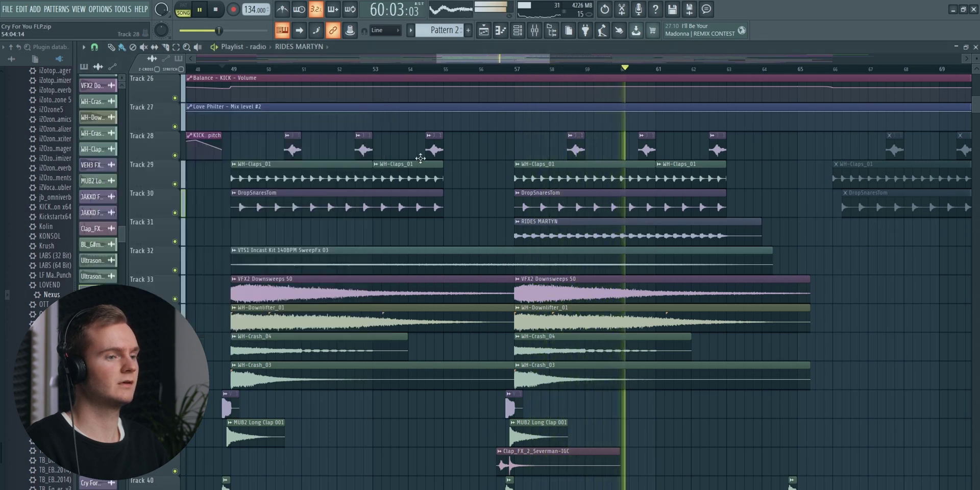
# Unmute the Crash 1 (Humane) clips on Track 46 and audition the drop with them from bar 49.
pyautogui.scroll(-6, 561, 286)
pyautogui.scroll(-3, 165, 275)
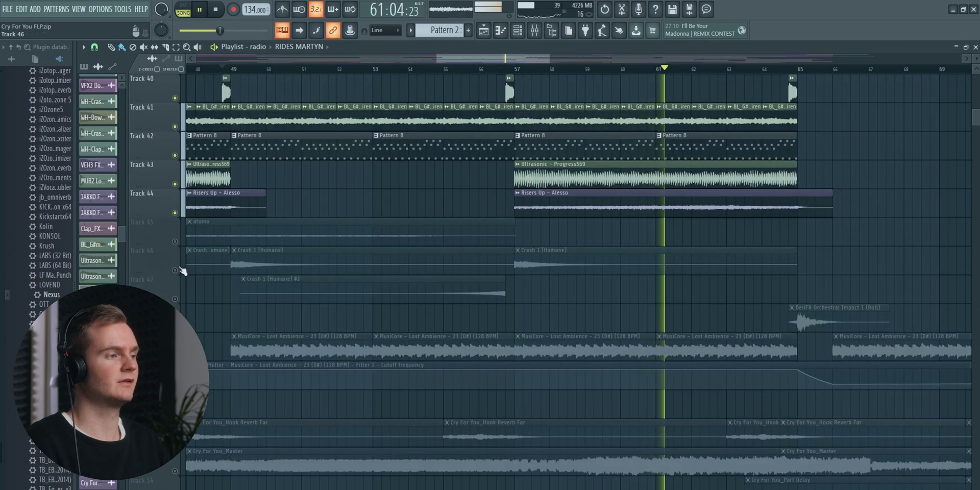
pyautogui.click(176, 270)
pyautogui.press('space')
pyautogui.doubleClick(315, 267)
pyautogui.click(547, 264)
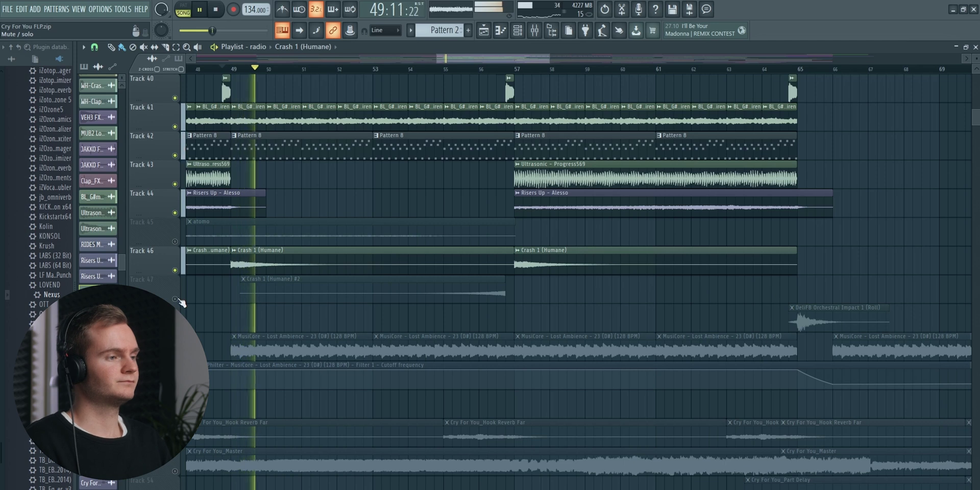
# Unmute the MusiCore Lost Ambience loop on Track 49 and its filter cutoff automation on Track 50, and play them.
pyautogui.press('space')
pyautogui.scroll(-3, 364, 365)
pyautogui.click(175, 241)
pyautogui.press('space')
pyautogui.click(175, 271)
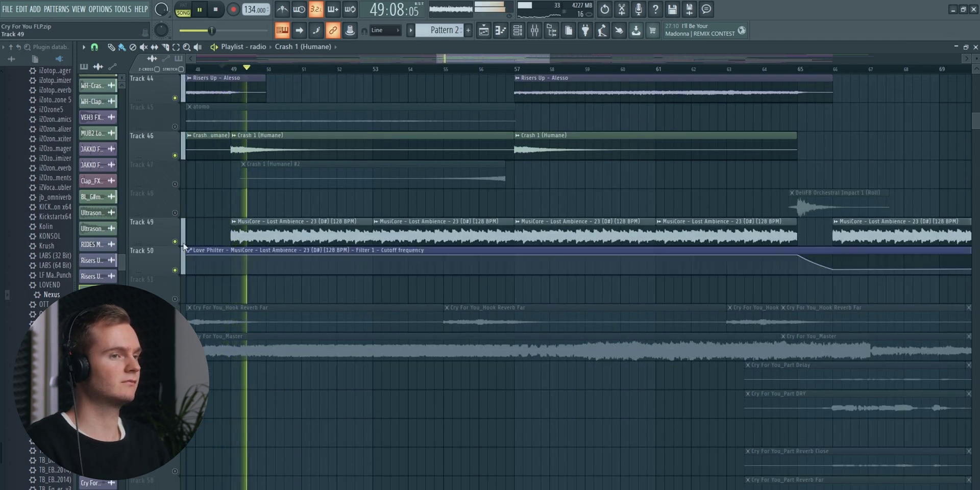
# Review the vocal tracks, and play the full drop around bars 55 and 63 alongside the Track 4 Love Philter cutoff automation.
pyautogui.scroll(-15, 454, 247)
pyautogui.scroll(-2, 454, 246)
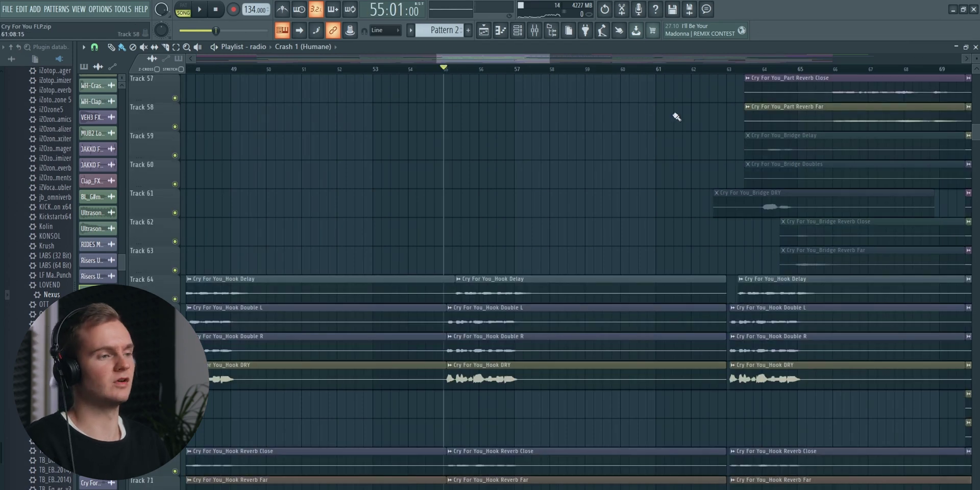
pyautogui.scroll(15, 676, 117)
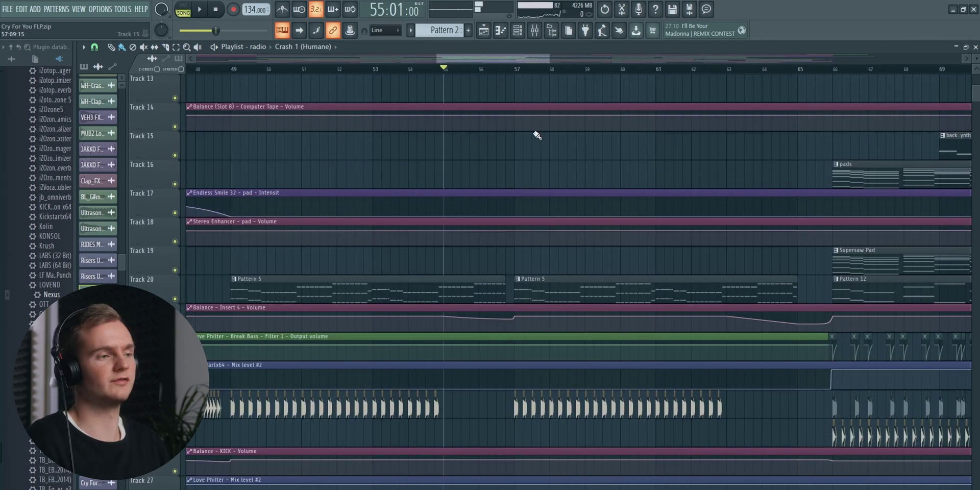
pyautogui.scroll(4, 537, 136)
pyautogui.press('space')
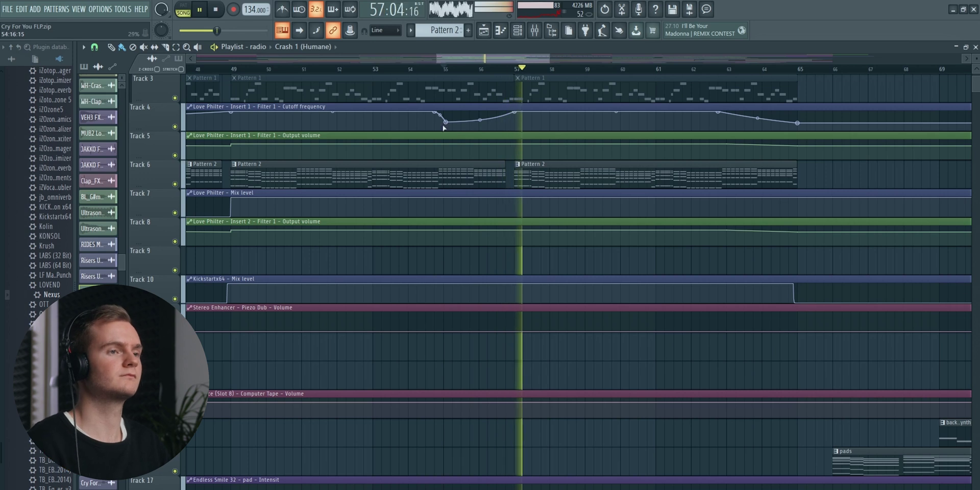
pyautogui.click(729, 70)
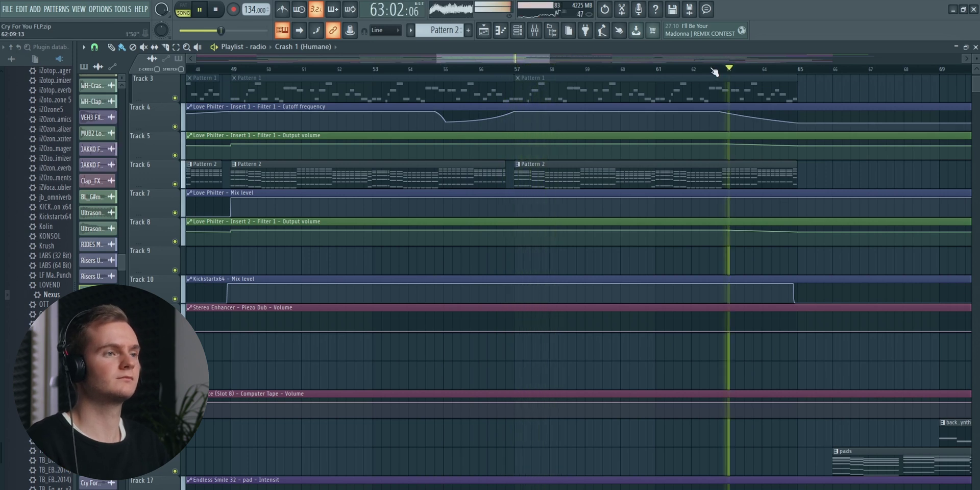
# Play on into the break through bar 73, raising the main volume while following the pads and guitar layers.
pyautogui.moveTo(498, 60); pyautogui.dragTo(564, 66)
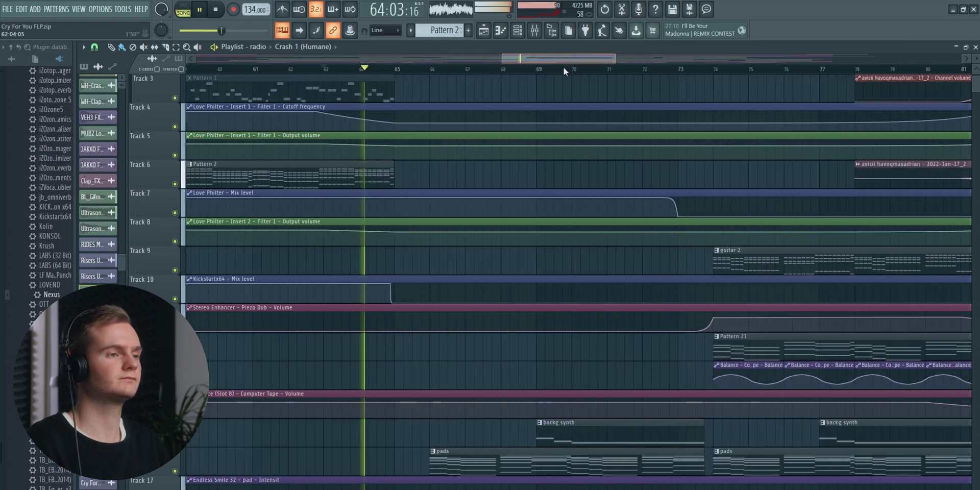
pyautogui.scroll(-5, 554, 99)
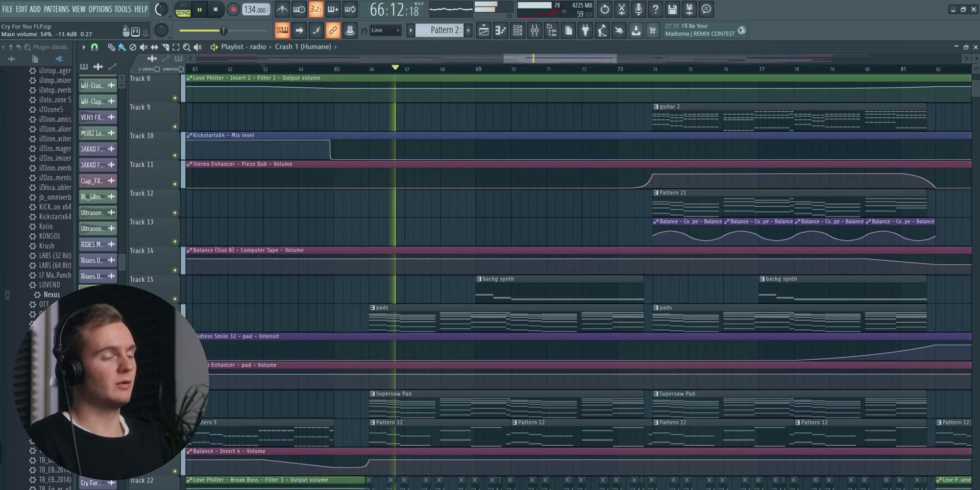
pyautogui.moveTo(162, 9)
pyautogui.mouseDown()
pyautogui.moveTo(161, 19)
pyautogui.moveTo(161, 4)
pyautogui.mouseUp()
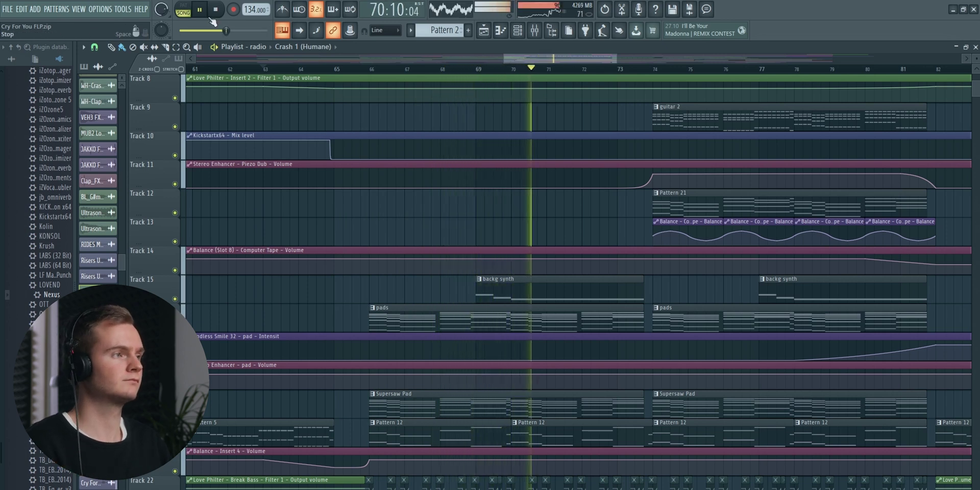
pyautogui.moveTo(548, 60); pyautogui.dragTo(562, 62)
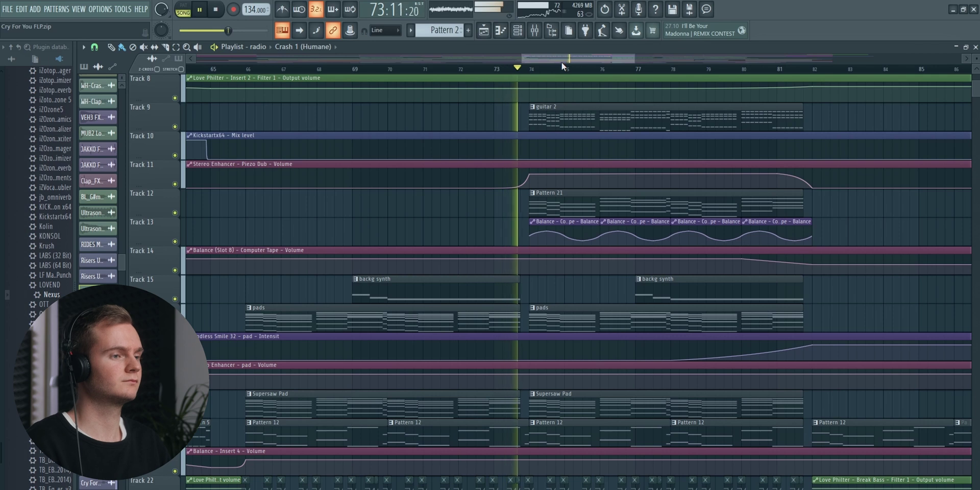
pyautogui.press('space')
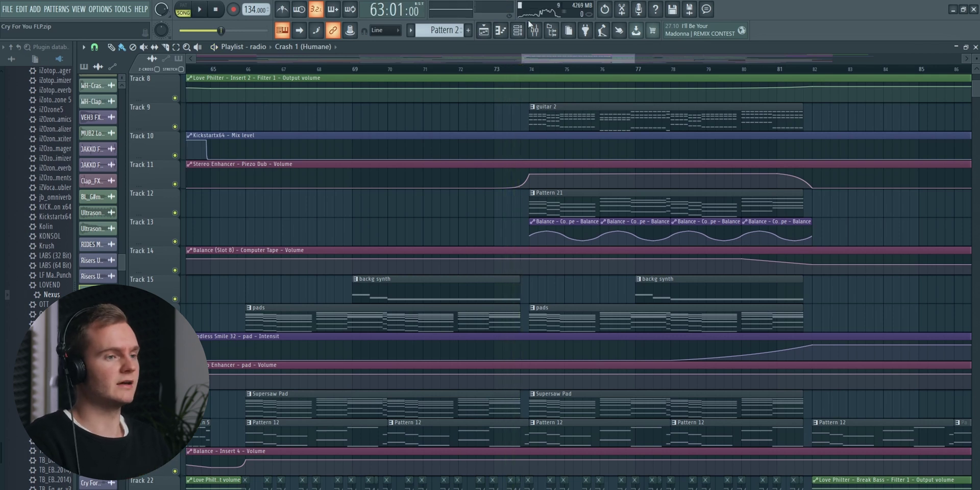
# Solo the break kick on Track 25, unmute its automations on Tracks 26 and 27, and audition them.
pyautogui.scroll(-4, 554, 192)
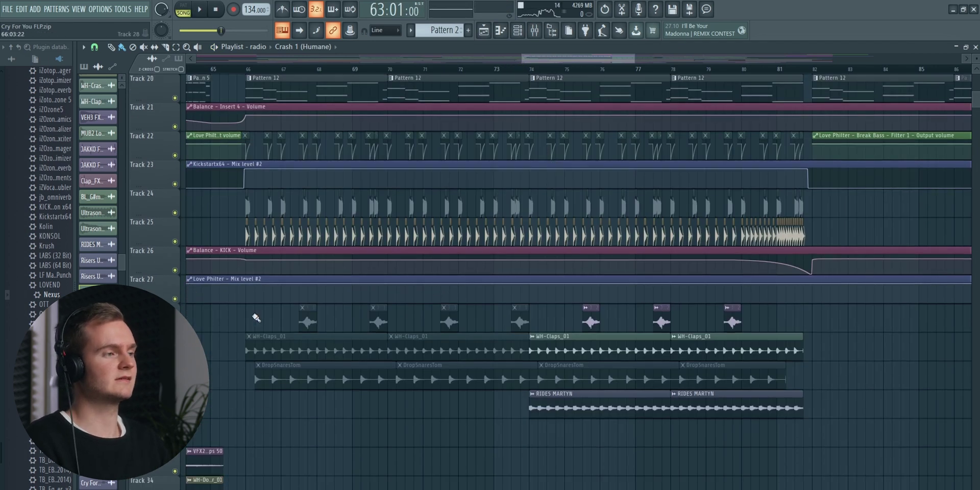
pyautogui.rightClick(175, 241)
pyautogui.click(174, 270)
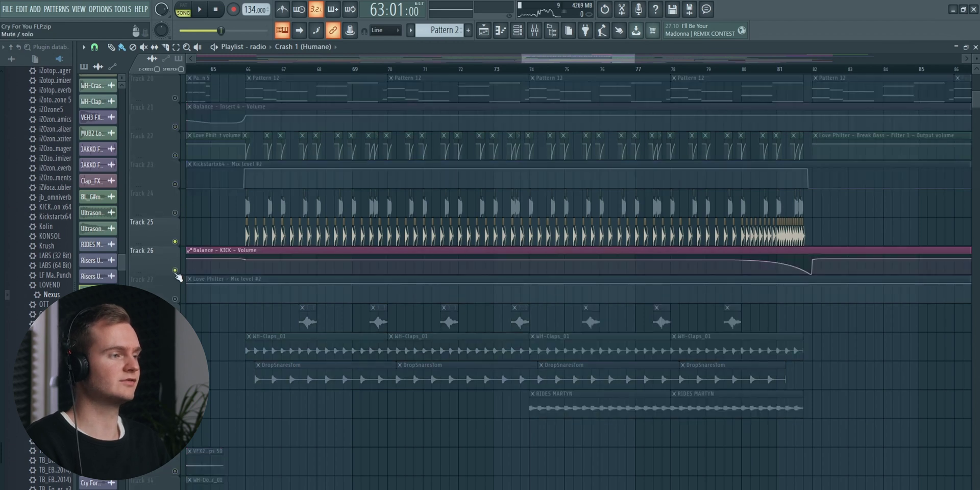
pyautogui.click(174, 299)
pyautogui.press('space')
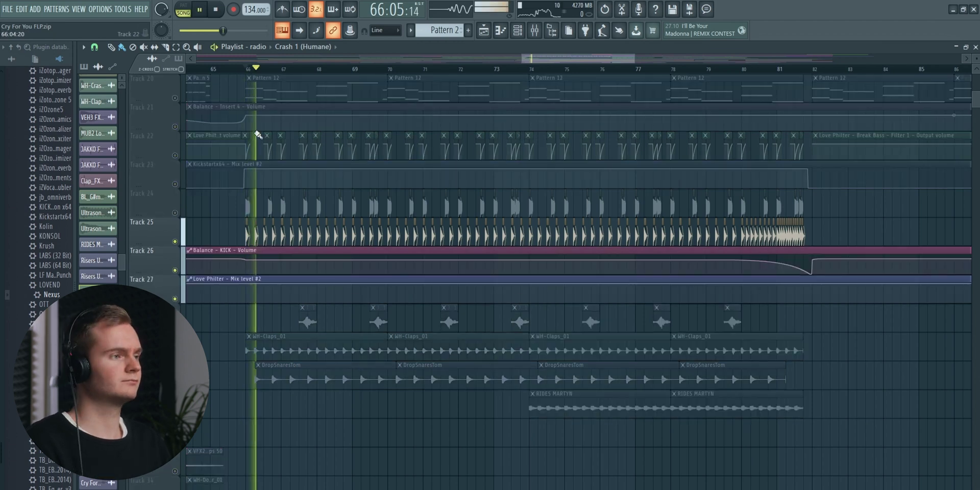
# Audition the Supersaw Pad on Track 19 from bar 66 and re-enable the kick automation tracks 26 and 27.
pyautogui.scroll(-1, 284, 323)
pyautogui.click(174, 299)
pyautogui.click(174, 270)
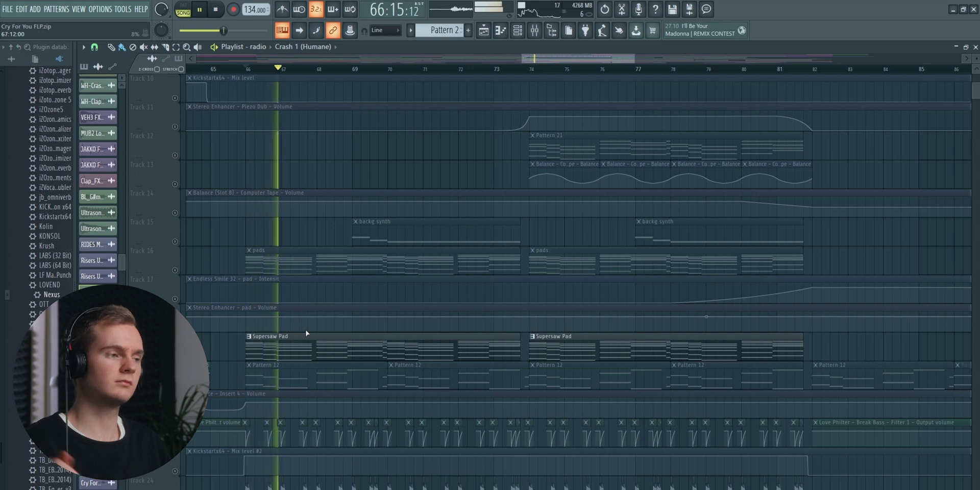
pyautogui.scroll(-3, 306, 352)
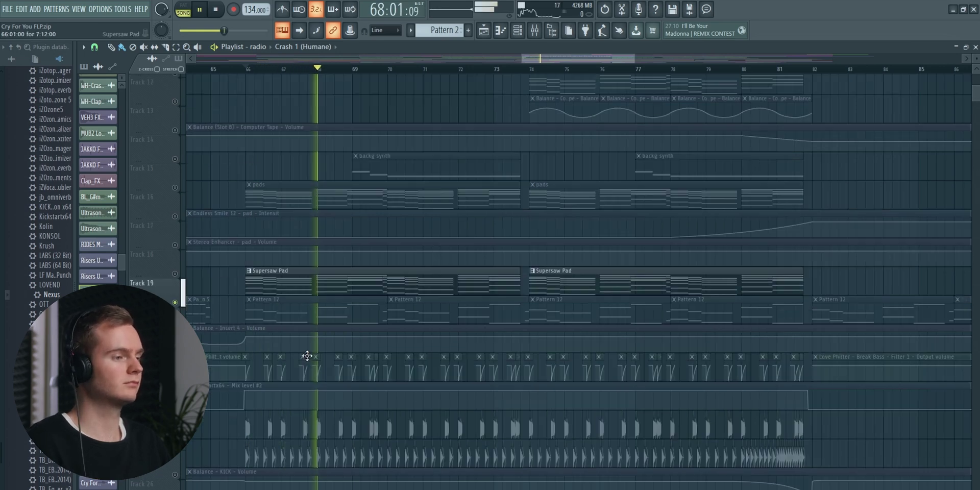
pyautogui.click(177, 470)
pyautogui.click(175, 489)
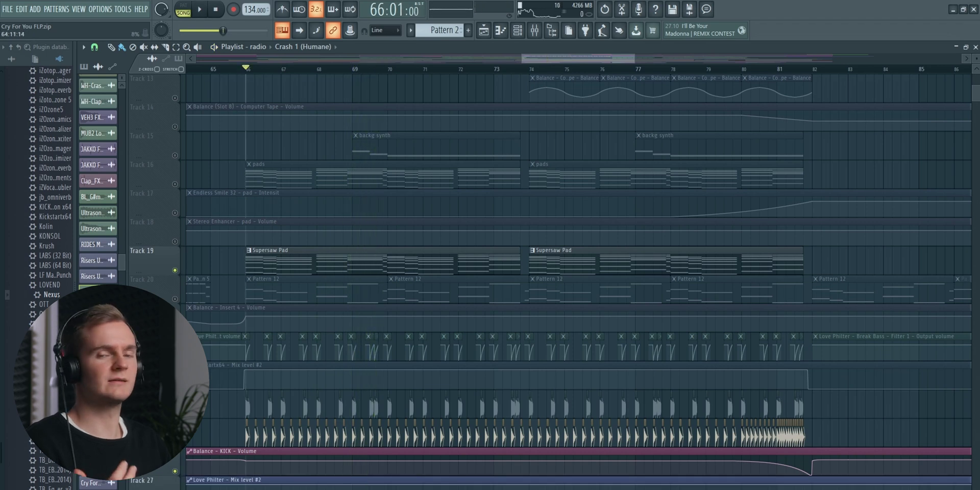
# Isolate Pattern 21 on Track 12 with its Balance automations on Tracks 13 and 14, and play it from bar 74.
pyautogui.scroll(4, 318, 274)
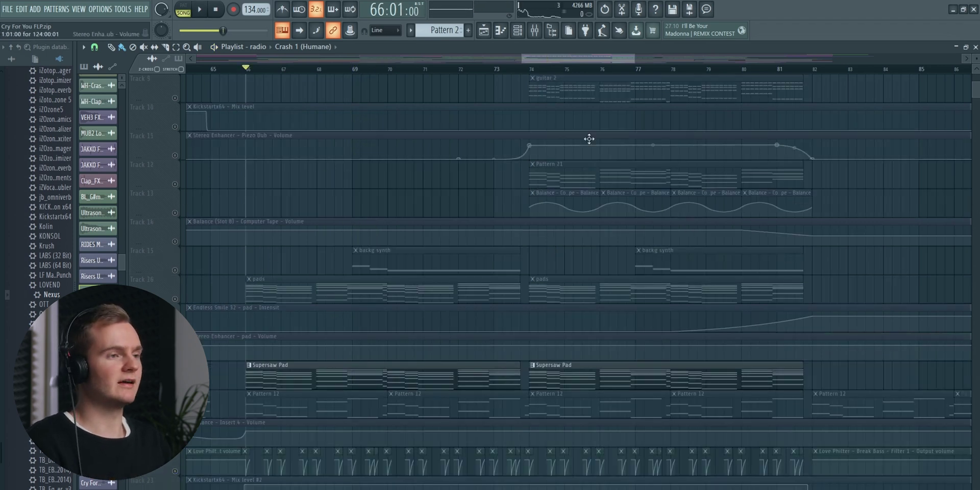
pyautogui.click(174, 184)
pyautogui.click(175, 213)
pyautogui.click(174, 242)
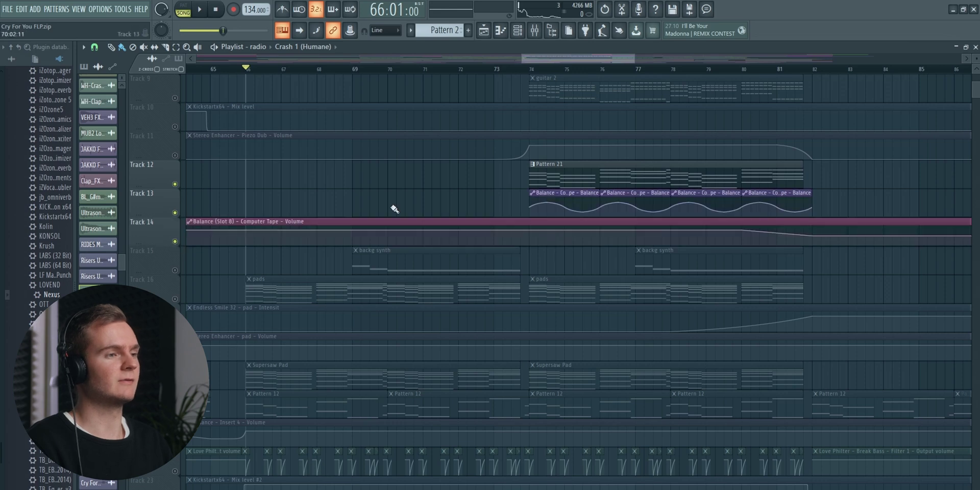
pyautogui.scroll(2, 391, 207)
pyautogui.click(534, 69)
pyautogui.click(569, 225)
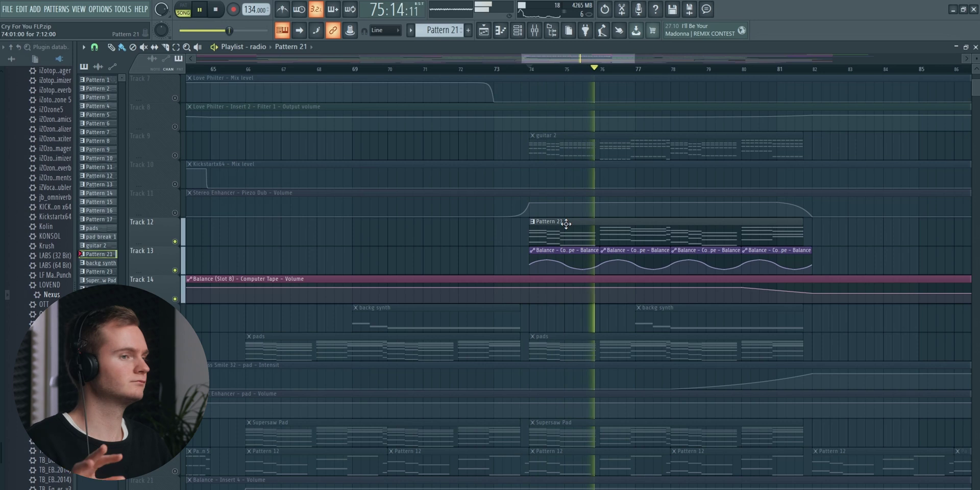
# Play Pattern 21 on Track 12 on from bar 74 and toggle its solo to compare it with the full mix.
pyautogui.scroll(-4, 593, 62)
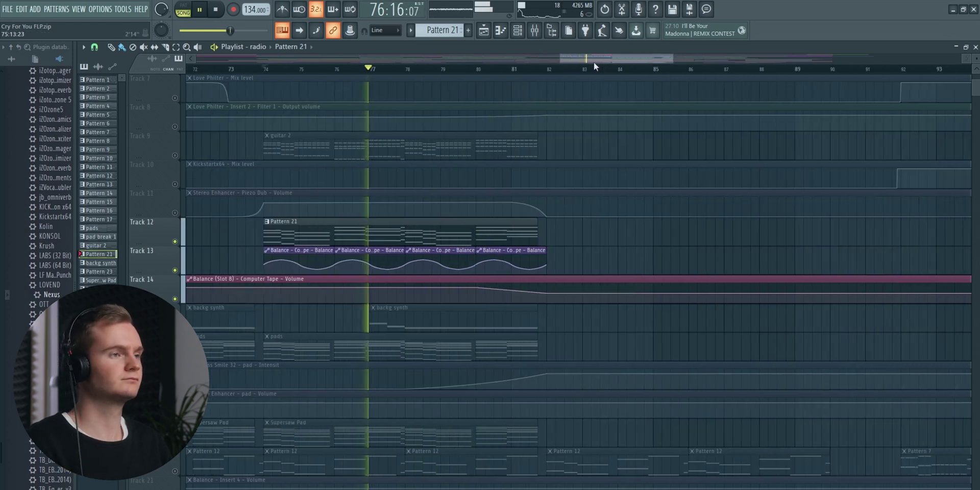
pyautogui.scroll(-8, 597, 70)
pyautogui.scroll(8, 598, 70)
pyautogui.press('space')
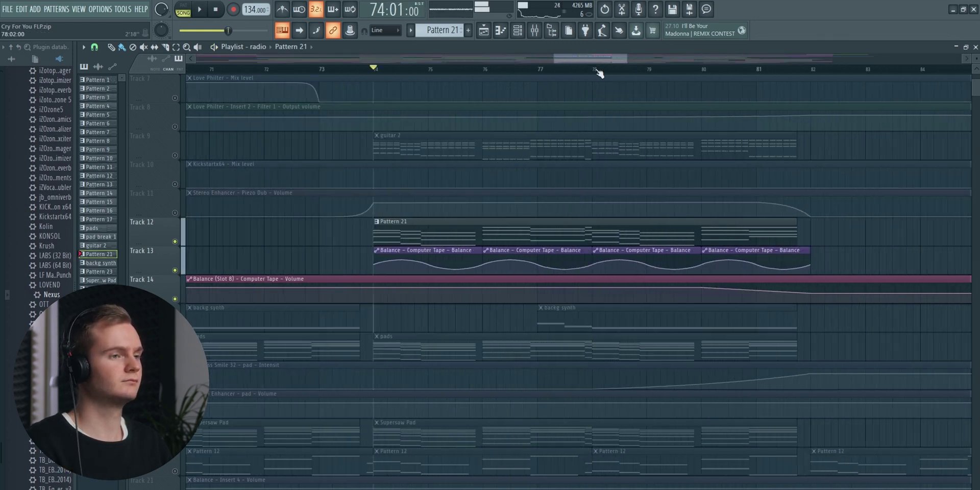
pyautogui.click(524, 35)
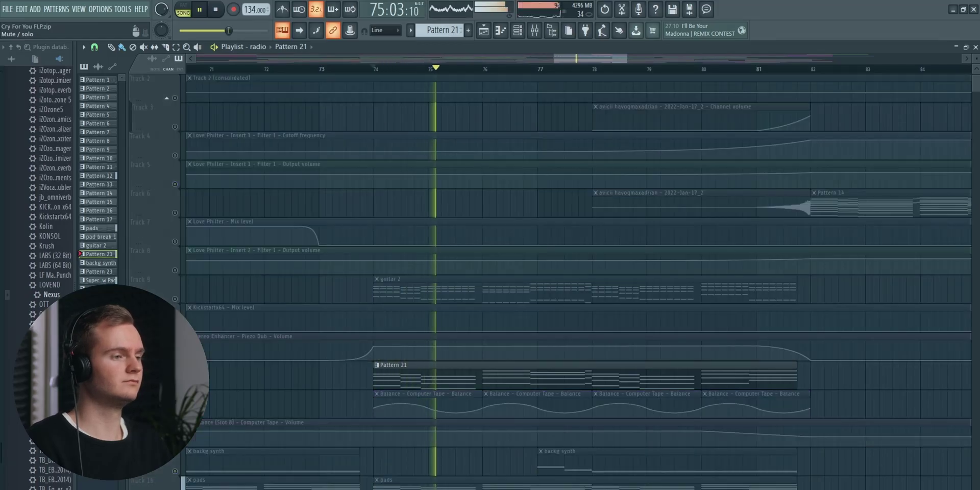
pyautogui.rightClick(174, 385)
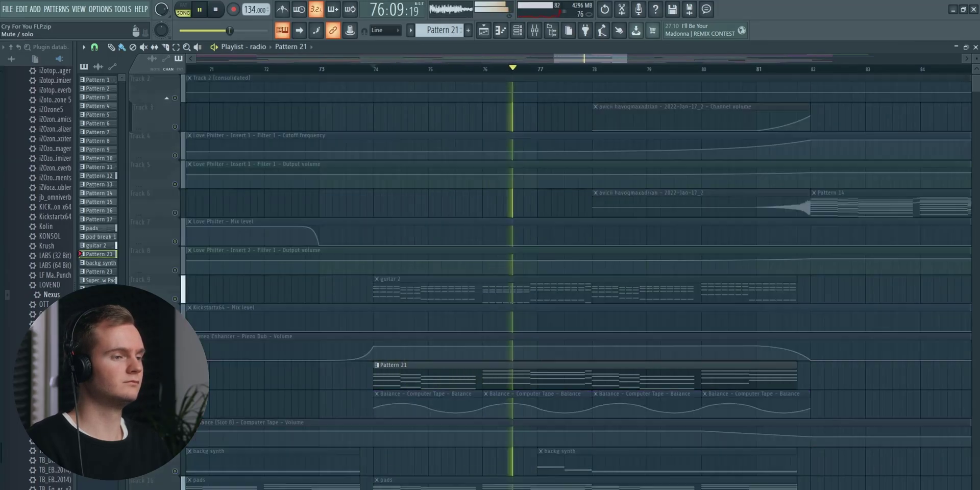
pyautogui.rightClick(174, 385)
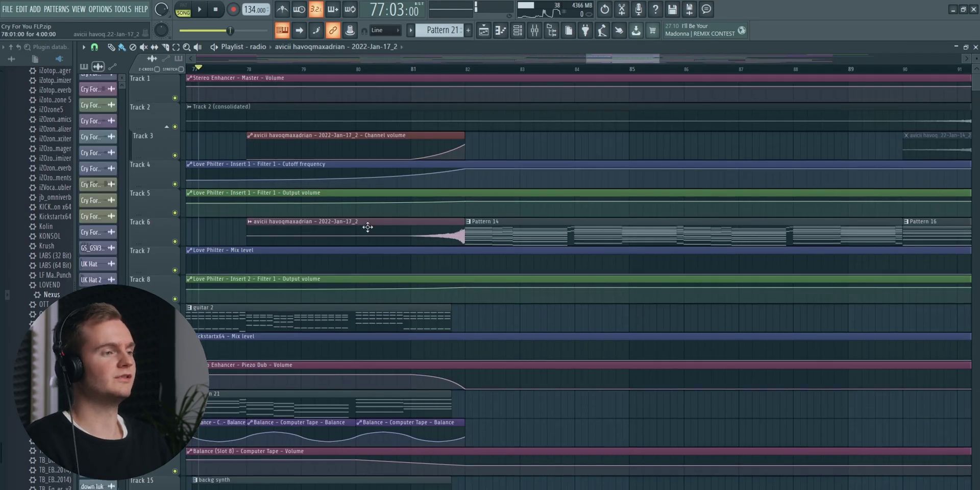
# Inspect the avicii audio clip at bar 78 on Track 6 and solo that track to audition it.
pyautogui.doubleClick(367, 227)
pyautogui.press('Escape')
pyautogui.rightClick(172, 239)
pyautogui.click(169, 241)
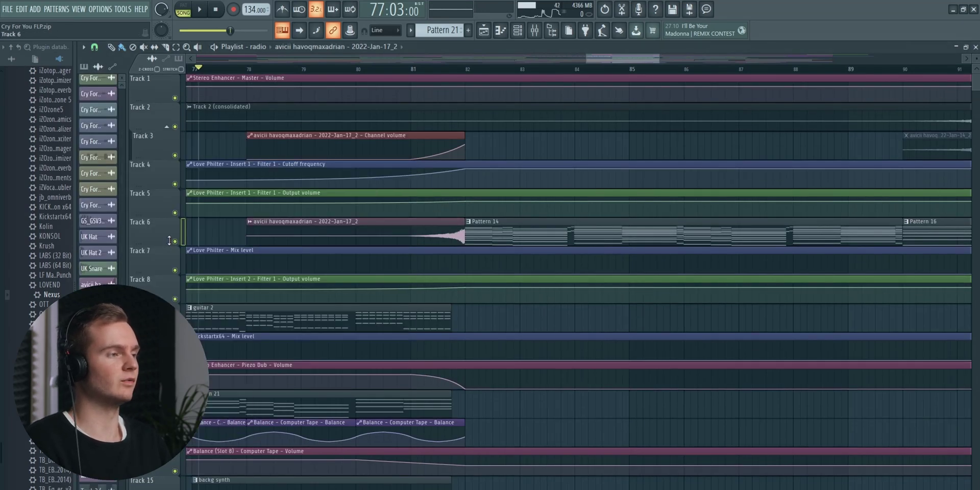
pyautogui.rightClick(174, 241)
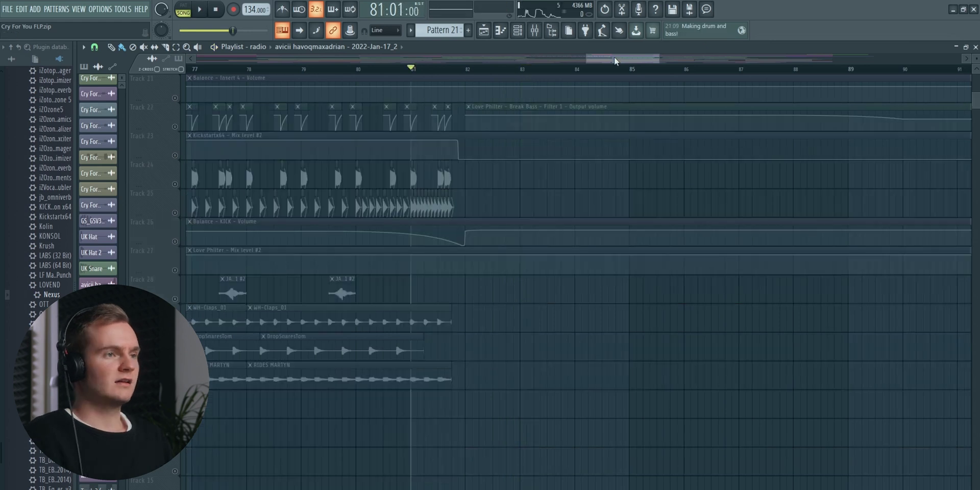
# Audition the section from bar 82 towards bar 92 with all tracks on, following its bass and automation layers.
pyautogui.moveTo(615, 58); pyautogui.dragTo(644, 67)
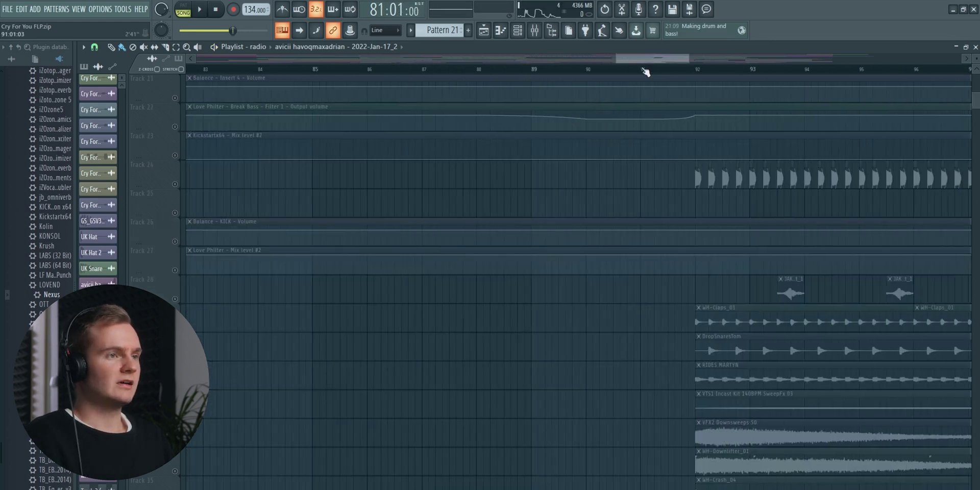
pyautogui.scroll(-5, 644, 66)
pyautogui.scroll(-5, 703, 260)
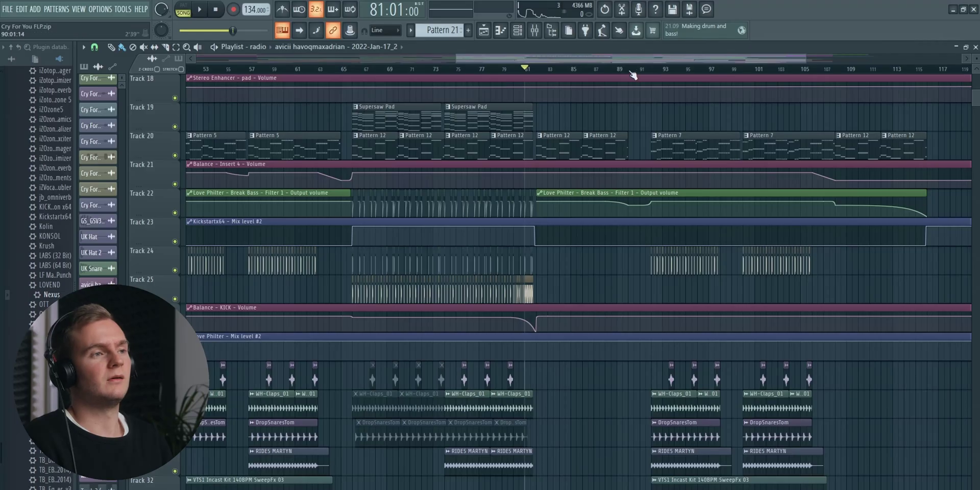
pyautogui.scroll(4, 619, 69)
pyautogui.press('space')
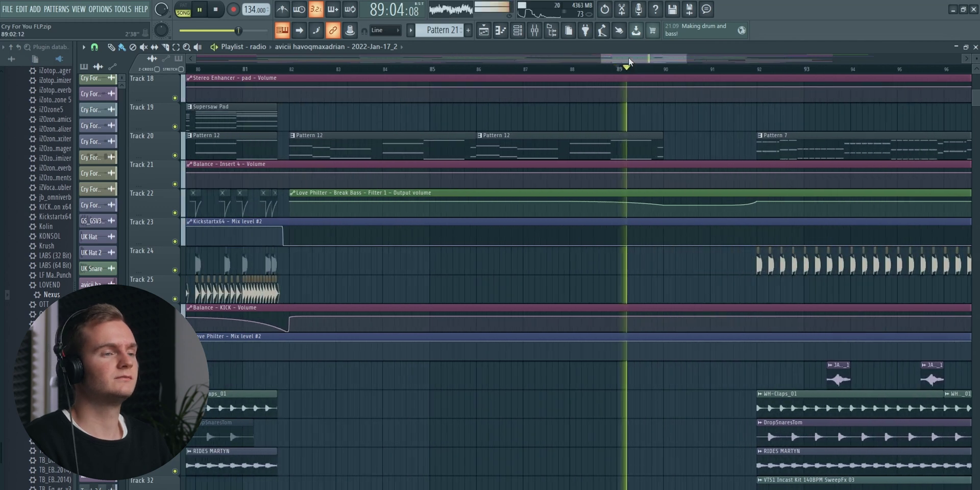
pyautogui.moveTo(628, 57); pyautogui.dragTo(651, 63)
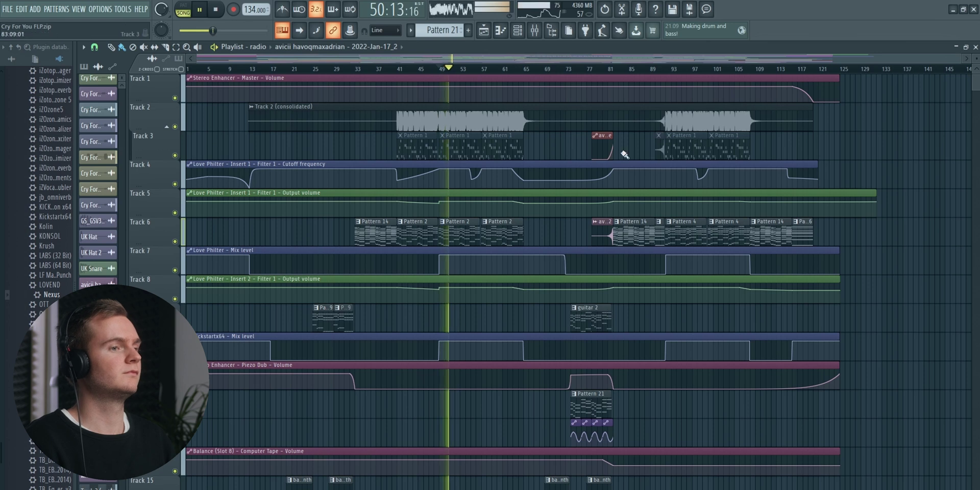
# Play the second drop from bar 92 and look over the arrangement through to its end.
pyautogui.press('space')
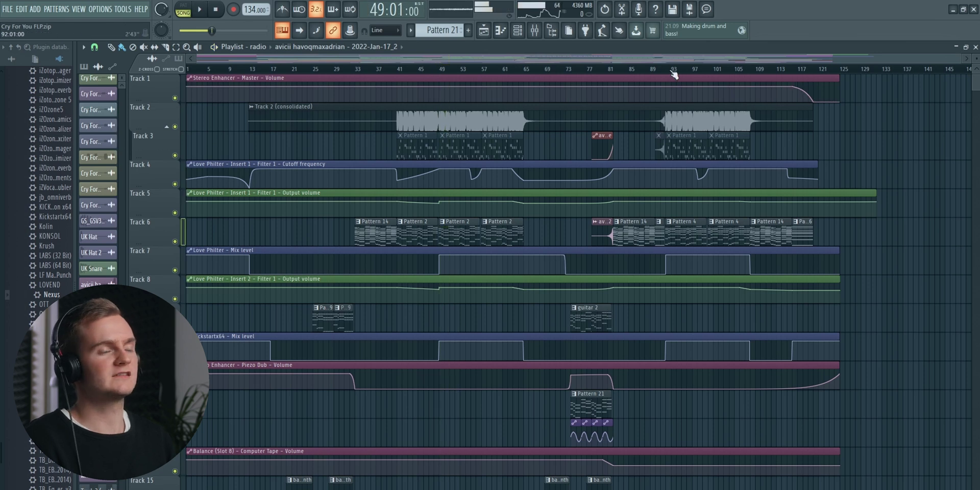
pyautogui.click(671, 69)
pyautogui.scroll(5, 671, 70)
pyautogui.press('space')
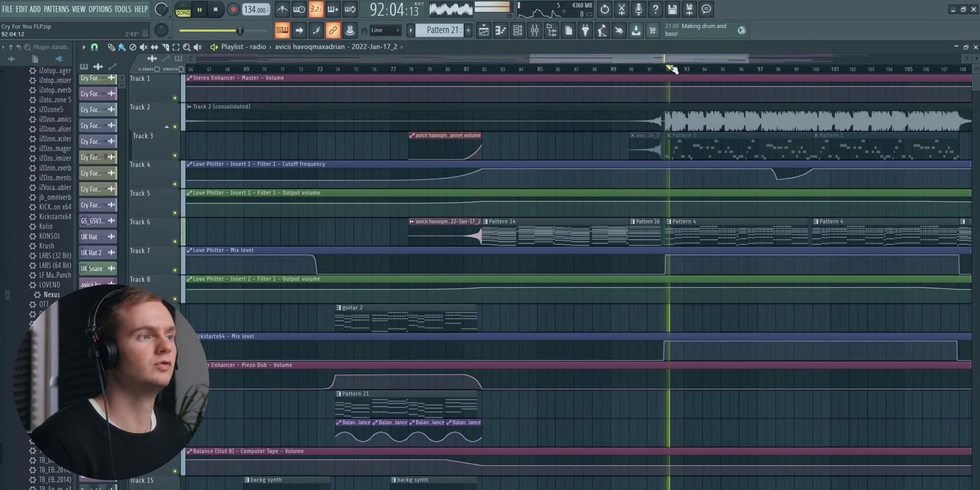
pyautogui.scroll(-3, 671, 70)
pyautogui.moveTo(693, 59); pyautogui.dragTo(824, 63)
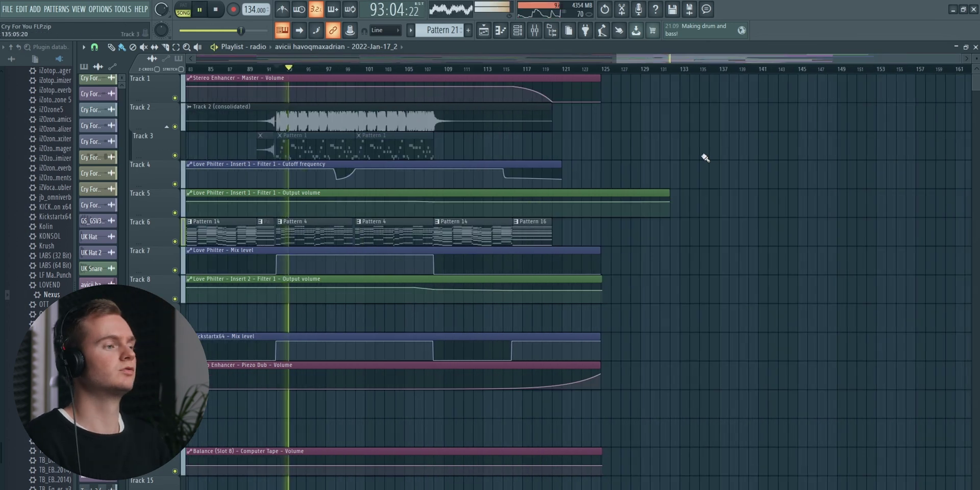
pyautogui.scroll(-5, 649, 198)
pyautogui.click(976, 48)
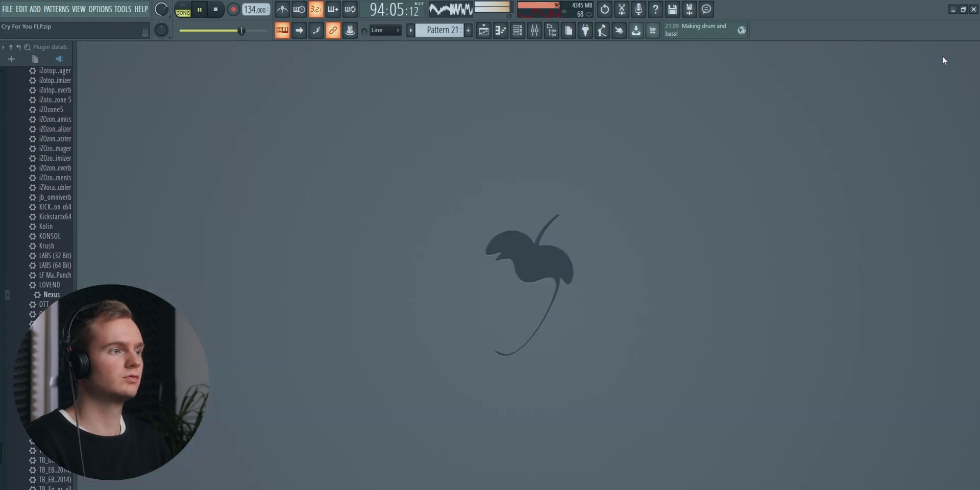
pyautogui.click(484, 30)
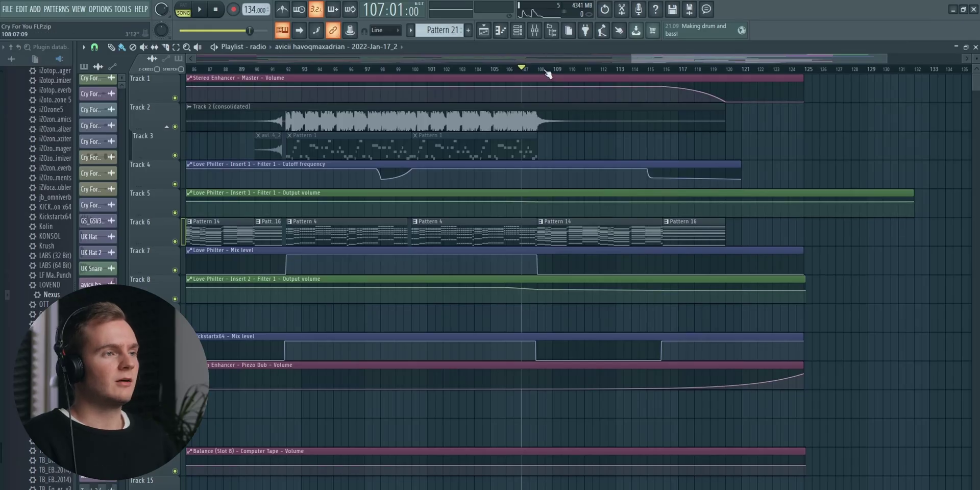
# Play the outro from bar 107, examining Pattern 12, the Break Bass filter, and the Kickstart and volume automations.
pyautogui.scroll(-4, 545, 72)
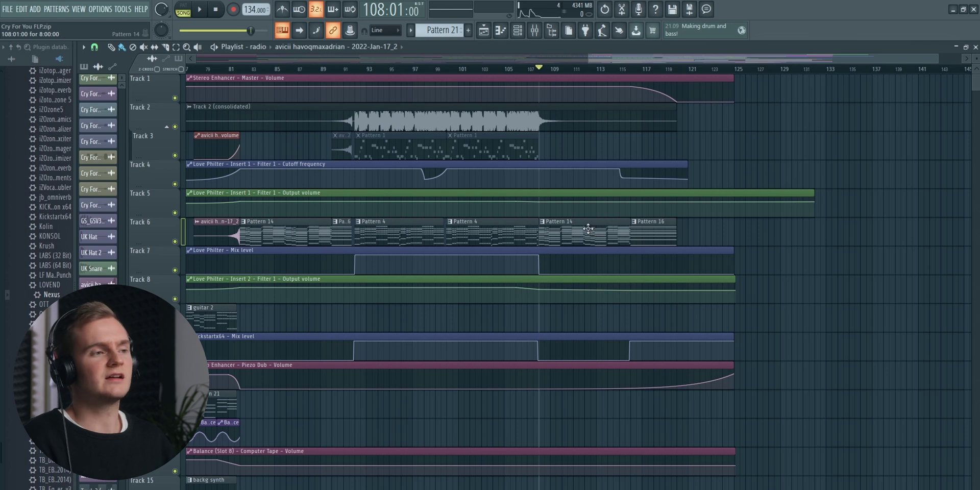
pyautogui.scroll(-3, 494, 70)
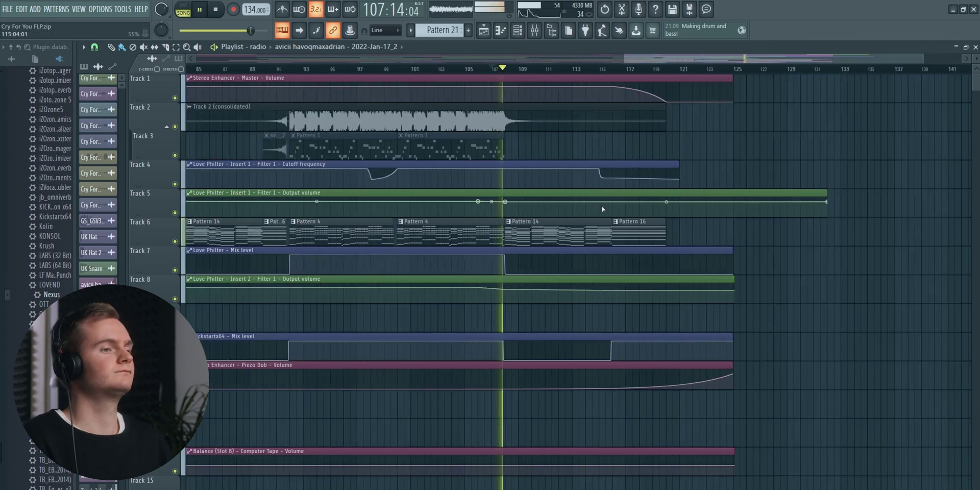
pyautogui.scroll(-4, 602, 206)
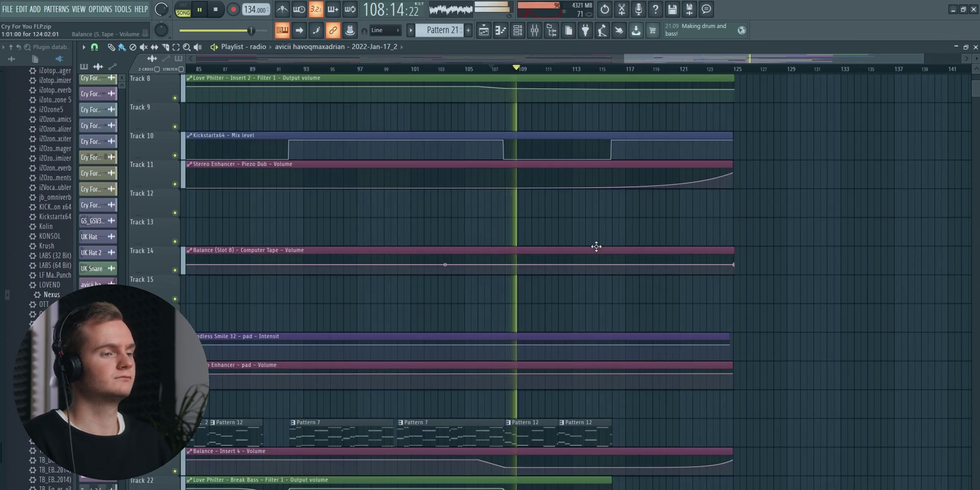
pyautogui.scroll(-3, 664, 239)
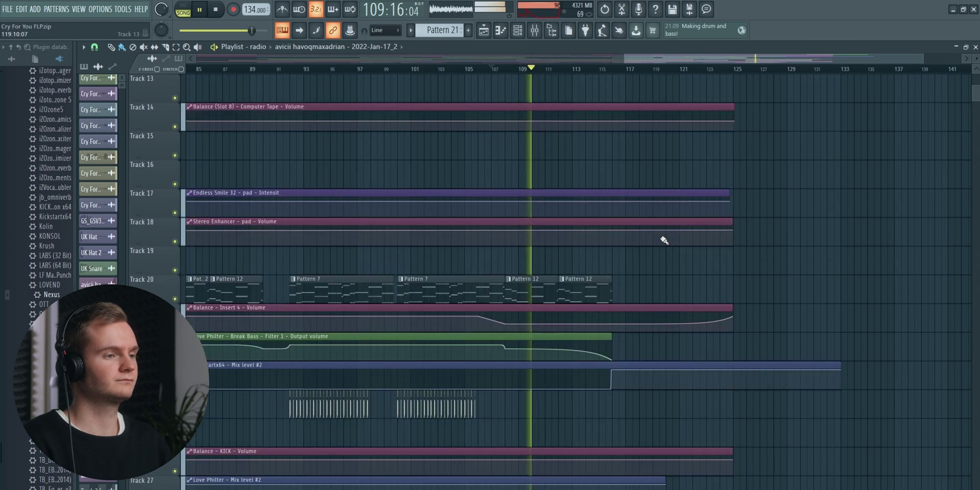
pyautogui.scroll(-3, 664, 239)
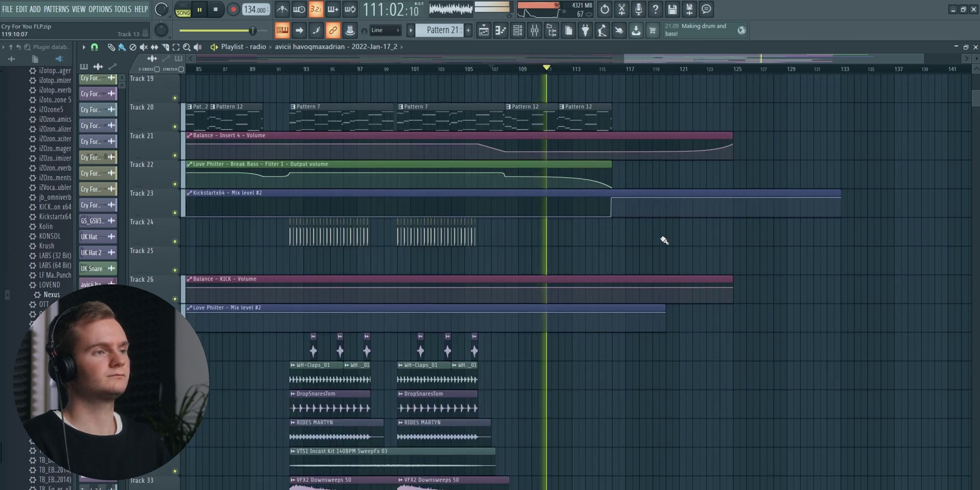
pyautogui.scroll(3, 663, 240)
pyautogui.scroll(5, 631, 348)
pyautogui.scroll(-6, 629, 344)
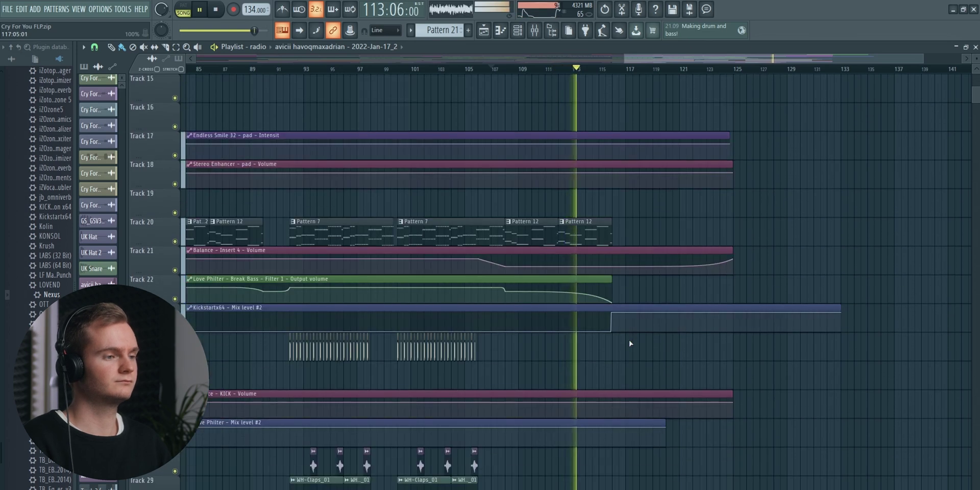
pyautogui.scroll(-4, 607, 308)
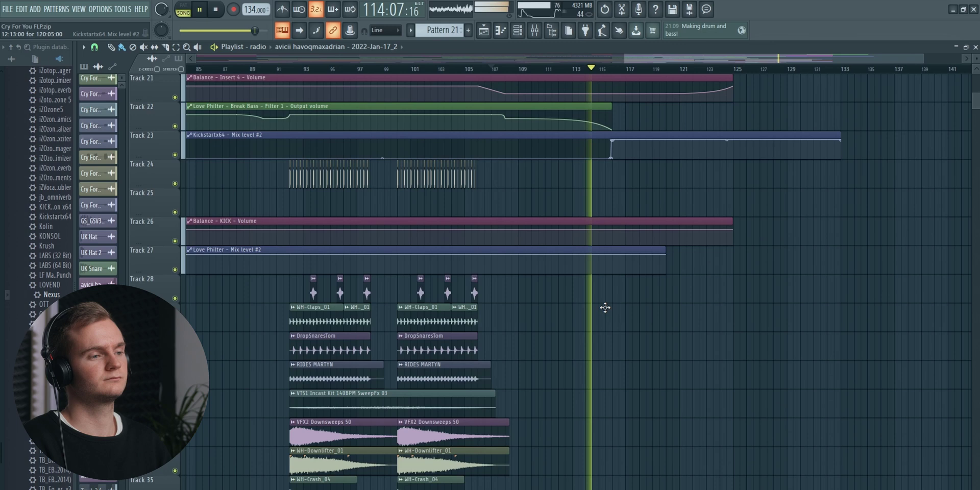
pyautogui.scroll(4, 608, 308)
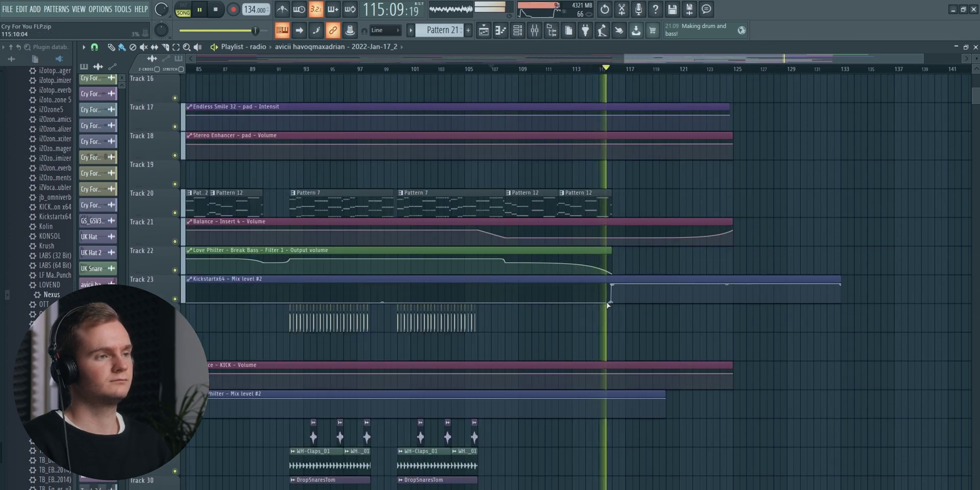